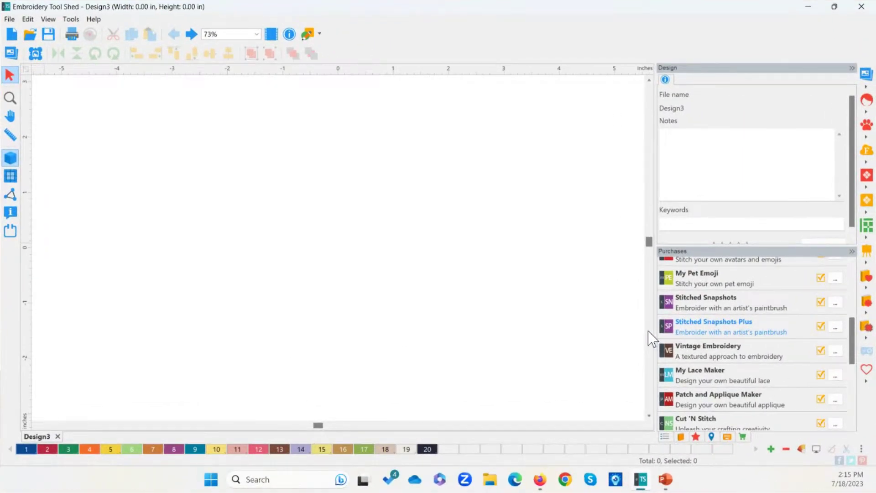
- Find Perfect Embroidery Pro in the list of purchased modules and open its manual
left_click(744, 437)
left_click_drag(850, 334, 850, 283)
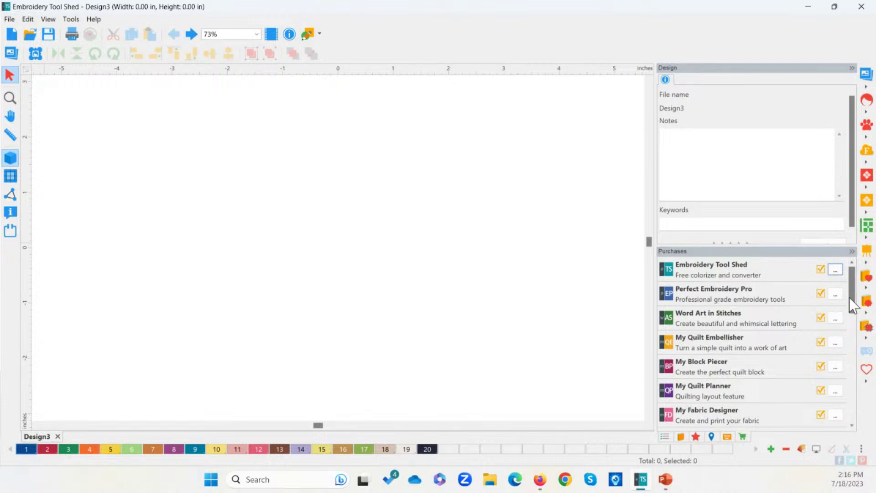
left_click_drag(853, 291, 854, 327)
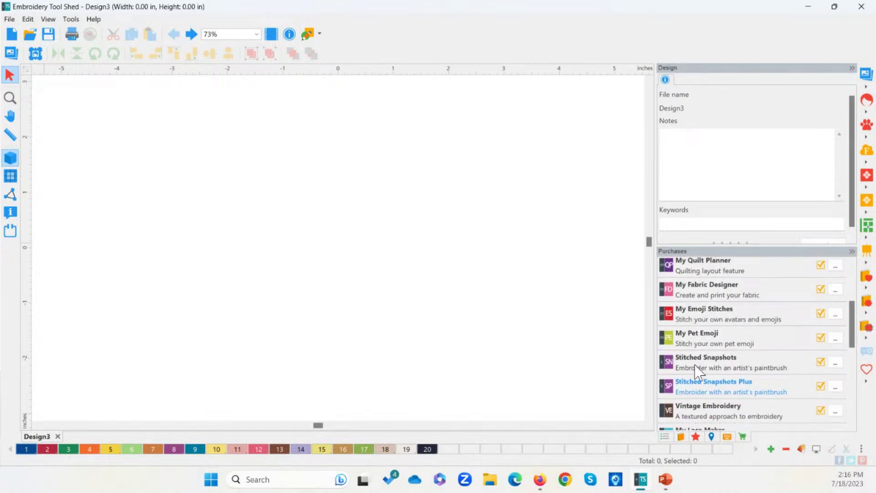
left_click_drag(854, 340, 832, 290)
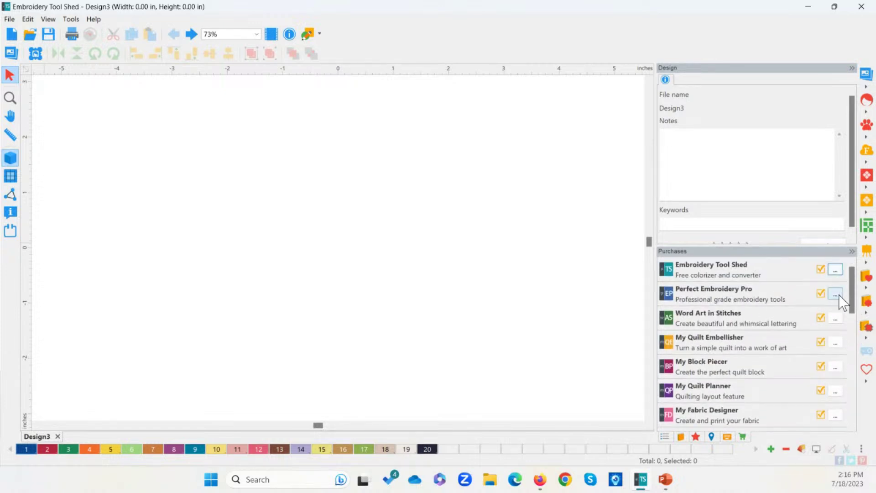
left_click(835, 296)
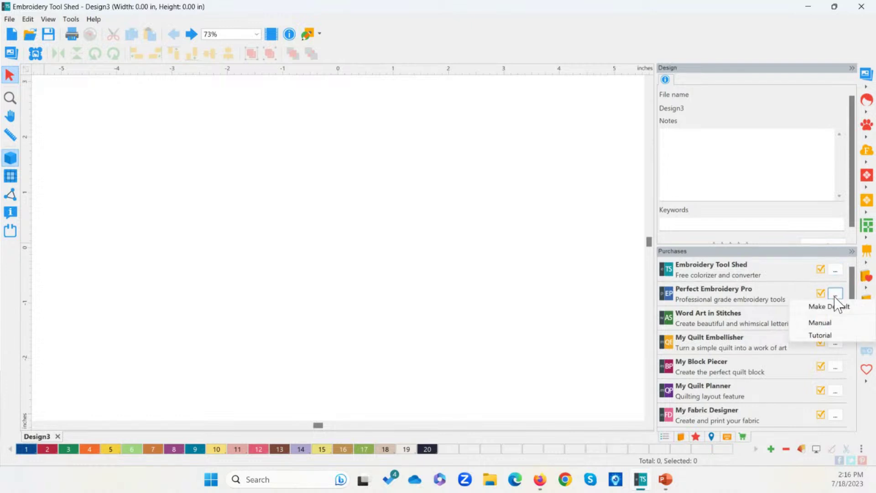
left_click(831, 323)
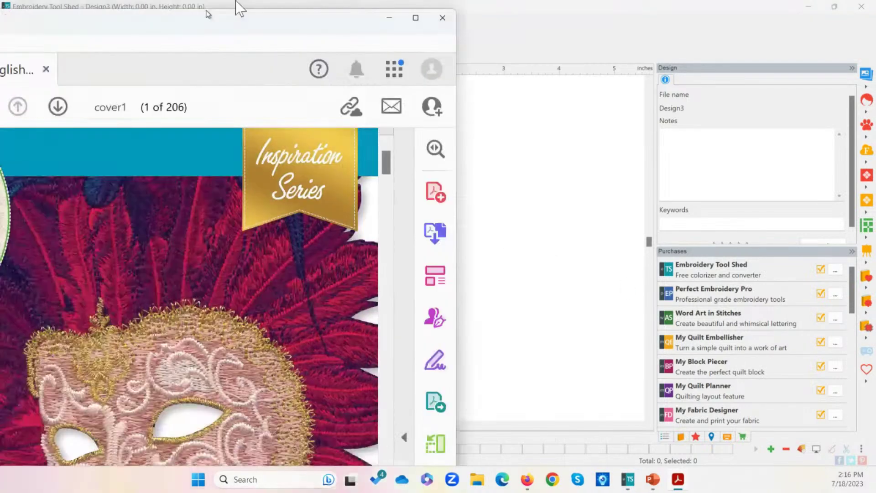
- Maximise the PEPManual_English.pdf window, zoom out to fit the cover page and dismiss the new Acrobat promotion
left_click_drag(239, 7, 492, 29)
left_click(639, 19)
left_click_drag(558, 9, 491, 54)
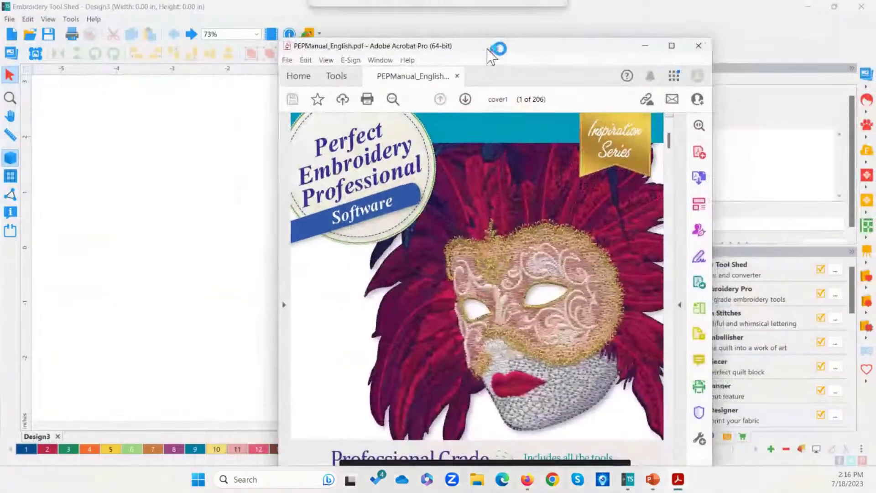
left_click(672, 45)
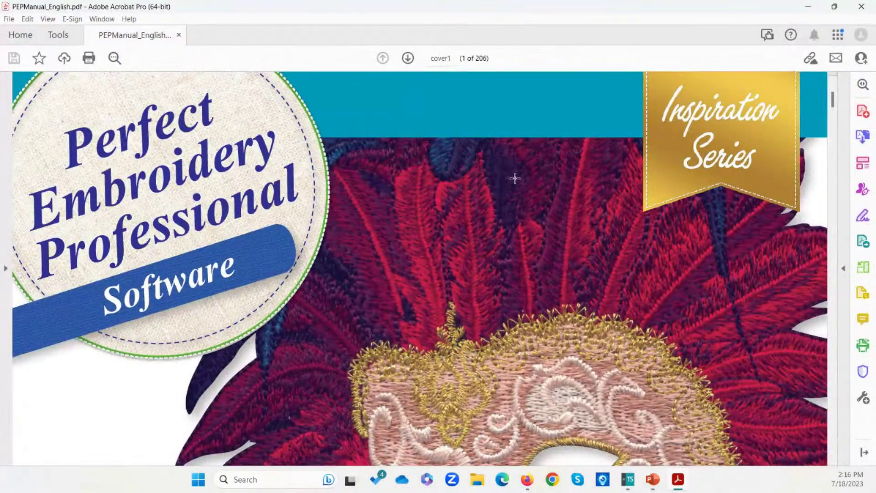
key("ctrl+minus")
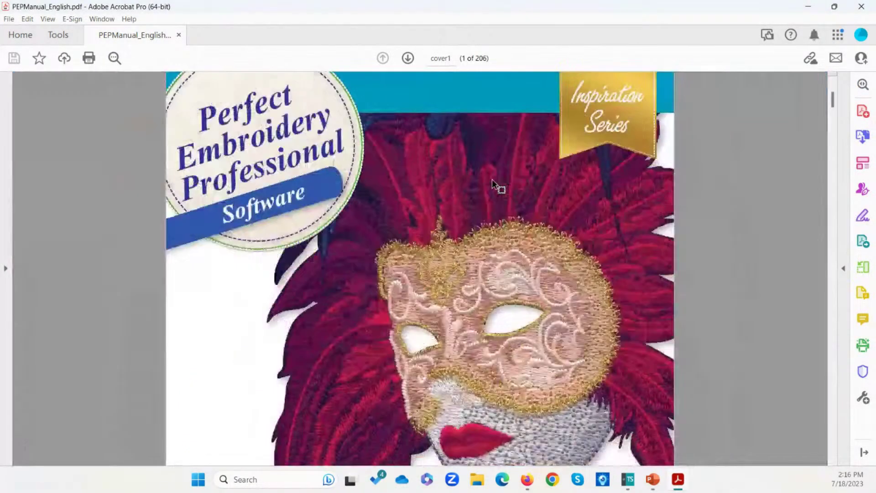
key("ctrl+minus")
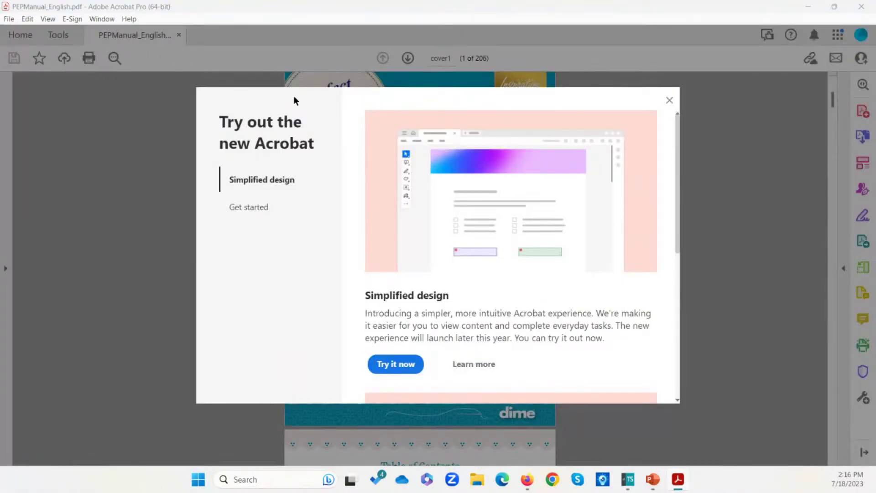
left_click(672, 101)
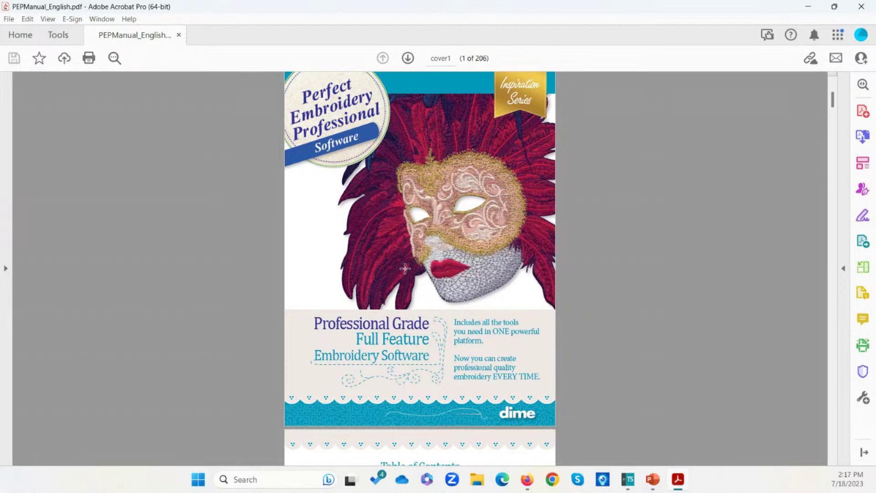
- Look through the table of contents of the Perfect Embroidery Pro manual and close the document
scroll(407, 263, "down", 3)
scroll(407, 263, "down", 6)
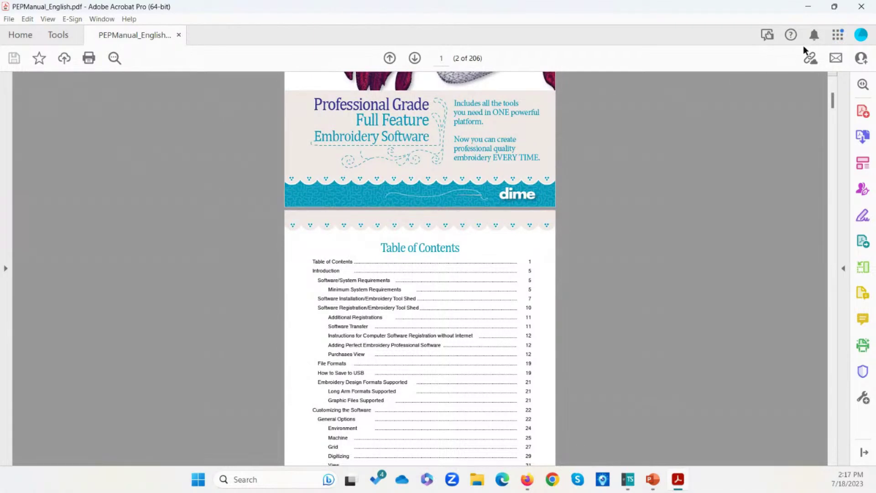
left_click(863, 11)
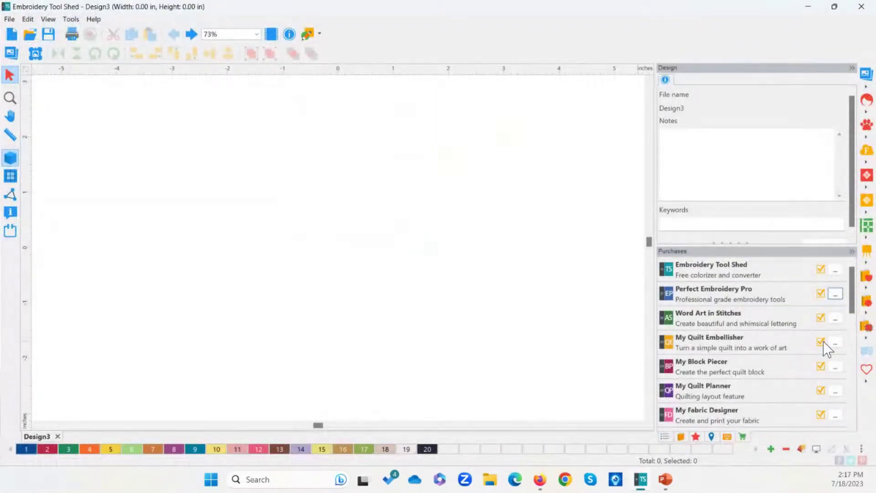
- Open the Word Art in Stitches manual, accepting the download of the updated file, and close it after viewing
left_click(836, 318)
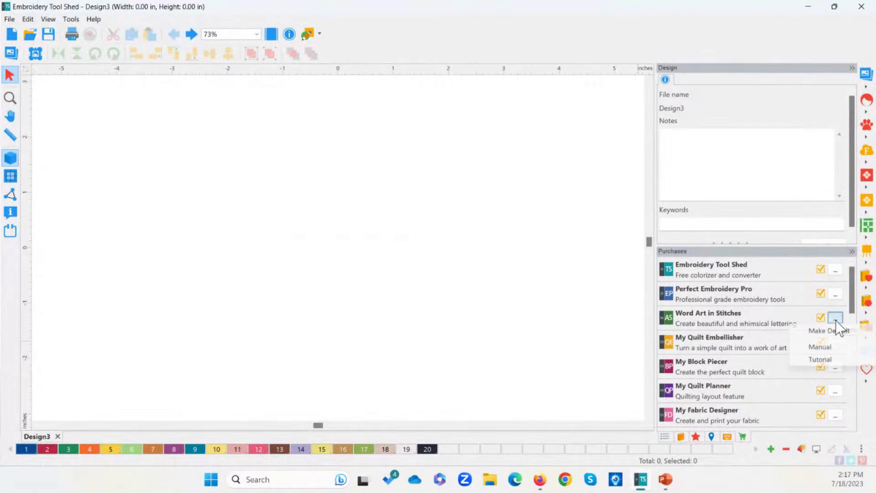
left_click(837, 346)
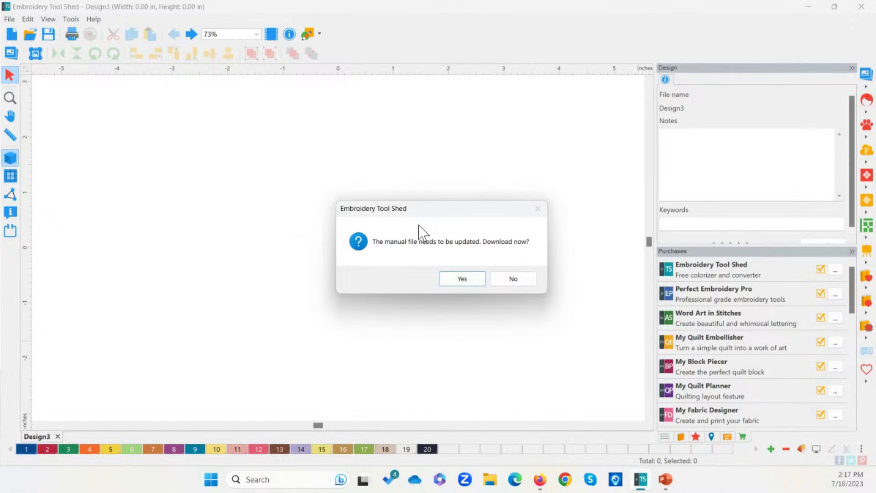
left_click(462, 279)
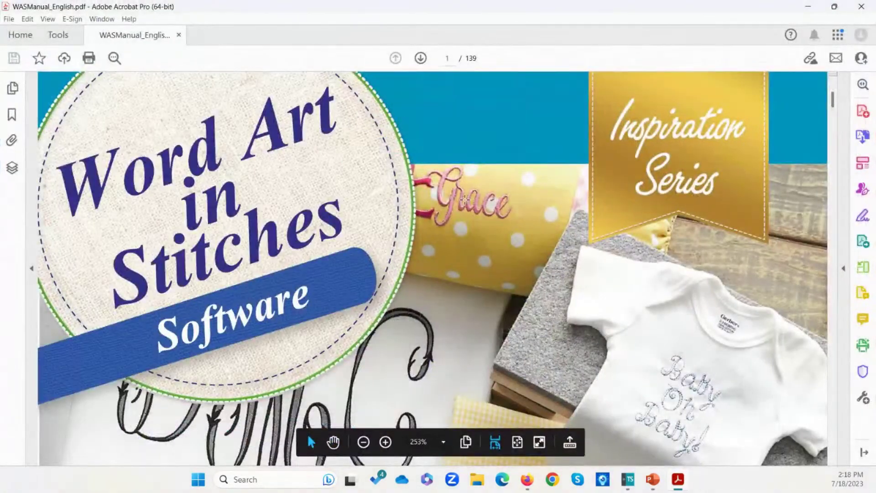
left_click(861, 9)
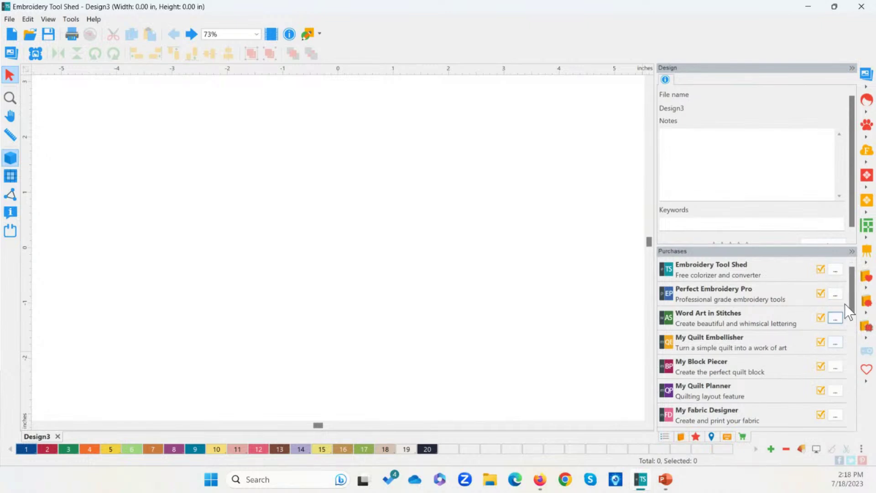
- Locate Stitched Snapshots Plus among the purchased modules and leave it as the only enabled one
scroll(854, 303, "down", 1)
left_click_drag(855, 302, 856, 323)
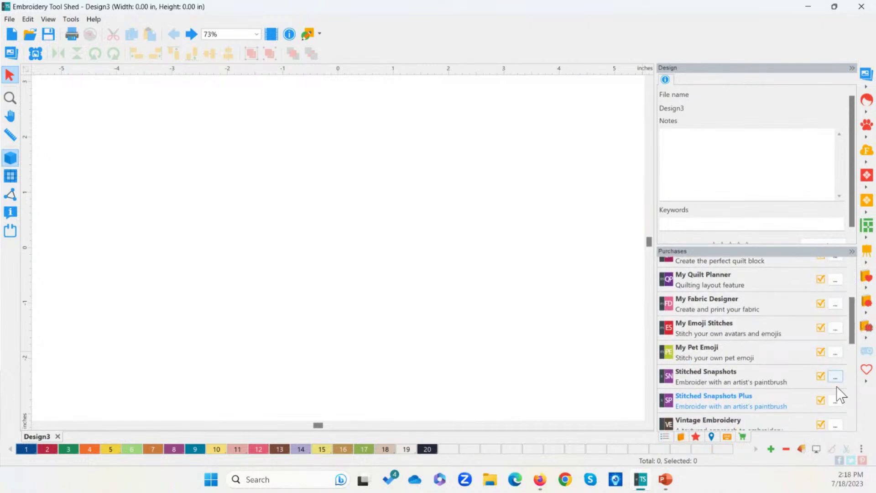
left_click(835, 401)
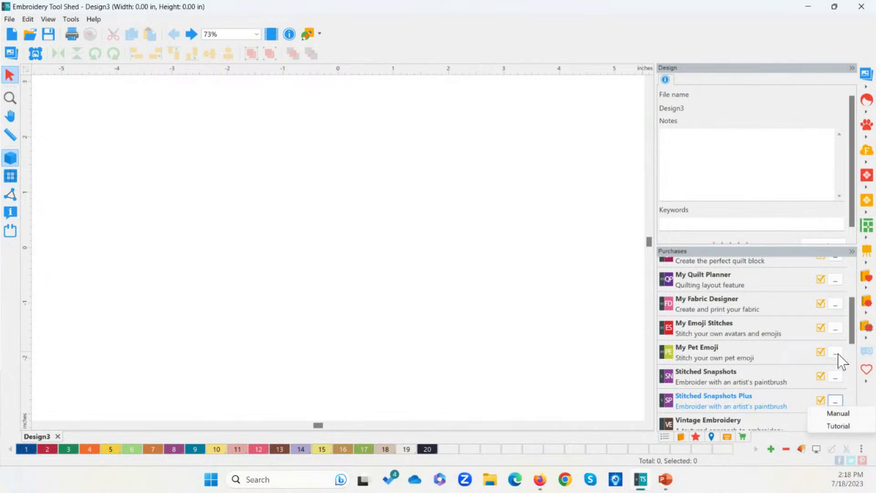
left_click_drag(851, 319, 851, 340)
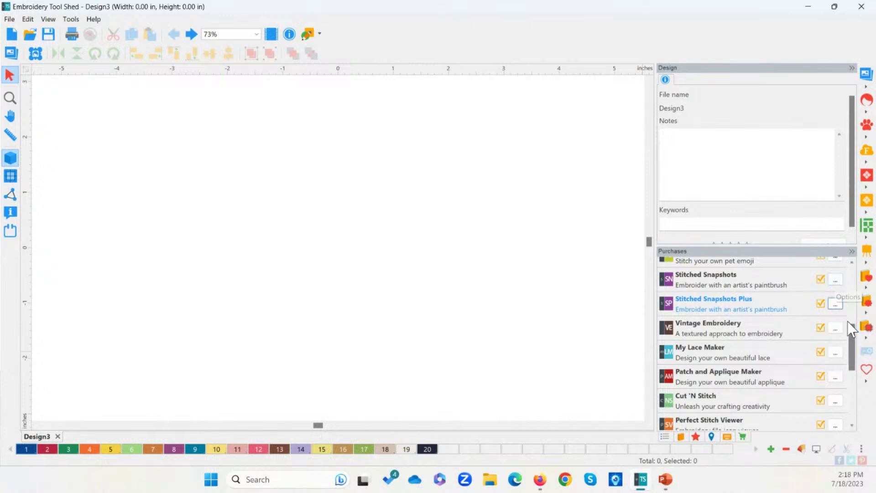
left_click_drag(854, 338, 853, 333)
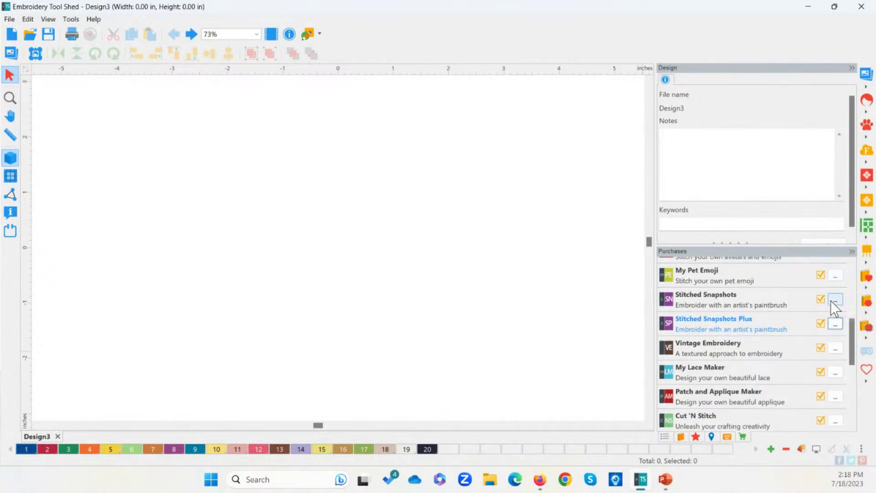
left_click(836, 324)
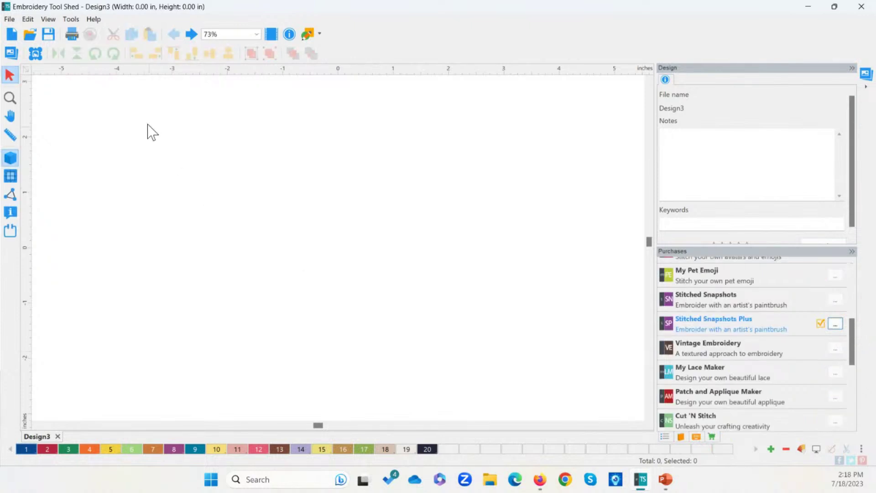
- Start the Stitched Snapshots tool and browse for a source image in the dime Images folder on drive C
left_click(11, 55)
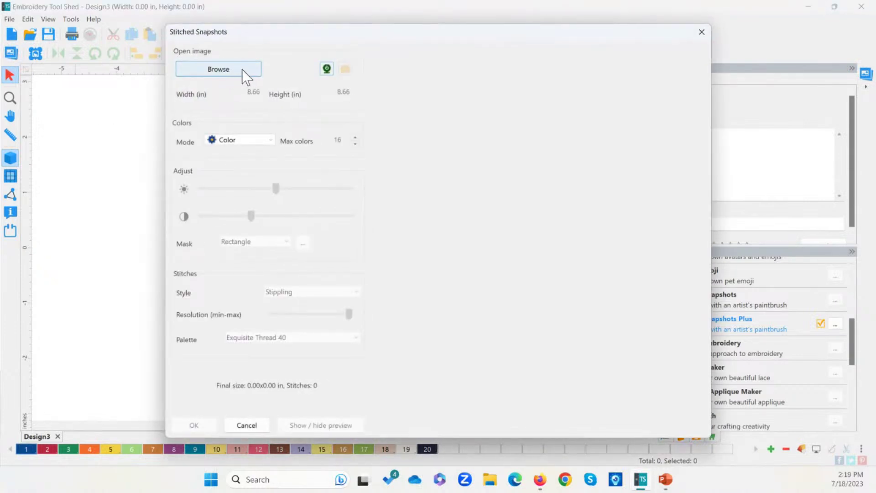
left_click(243, 70)
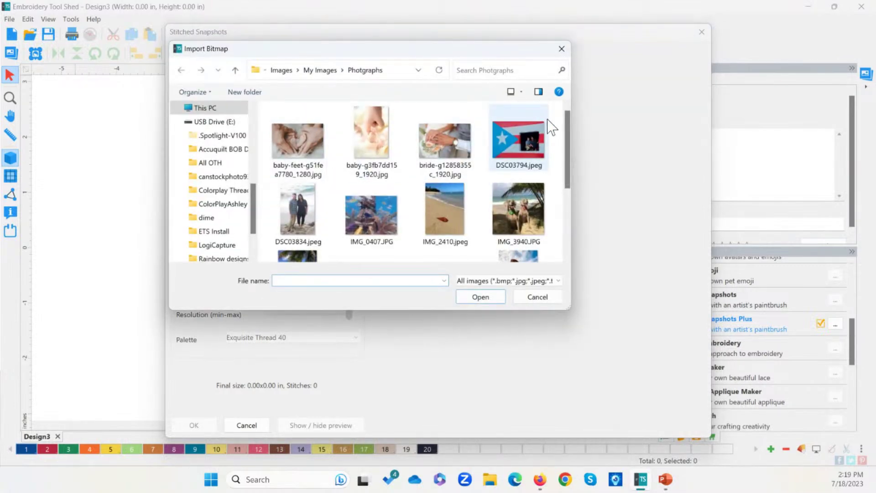
left_click(321, 69)
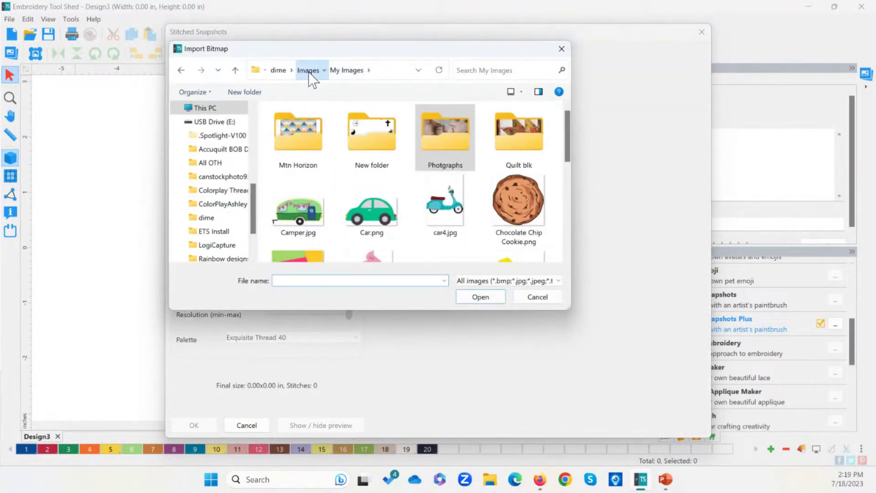
left_click(309, 72)
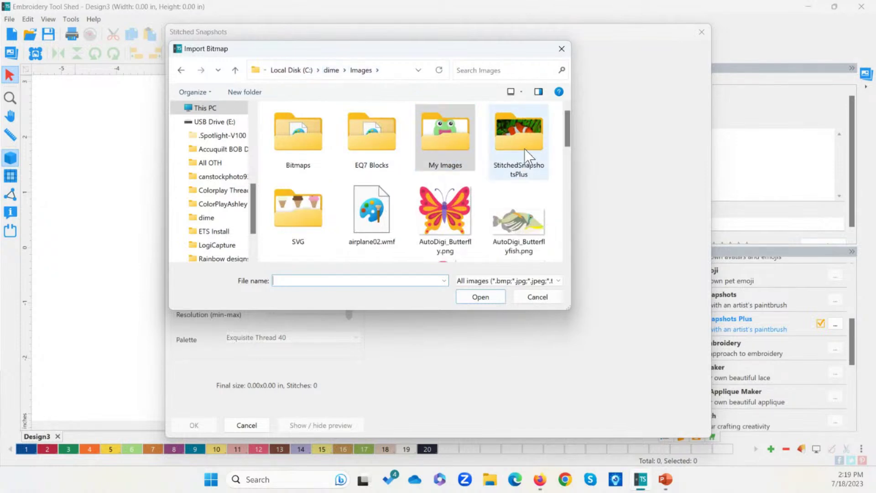
- Look through the sample pictures in the Images folder and import butterfly.jpg into Stitched Snapshots
left_click(521, 174)
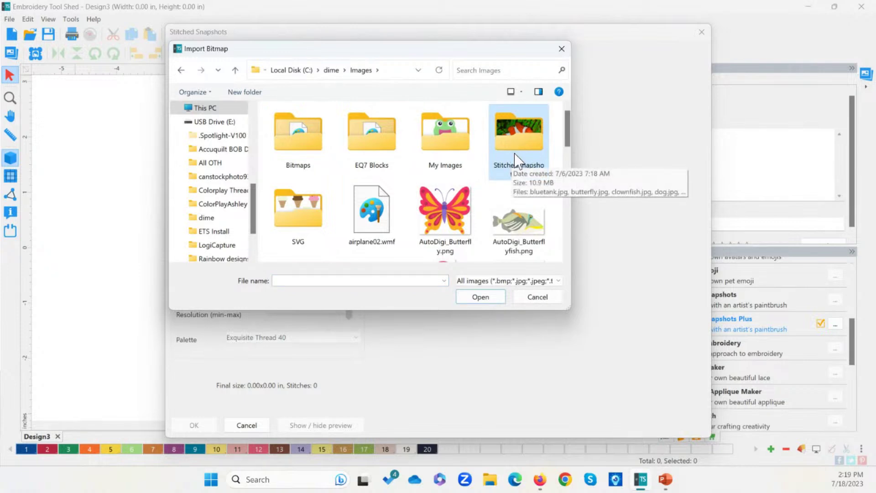
left_click_drag(567, 124, 570, 178)
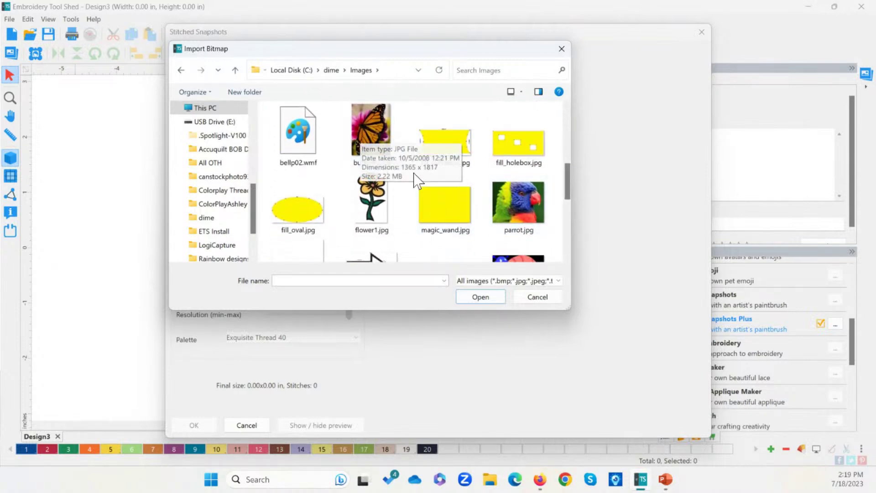
left_click(382, 130)
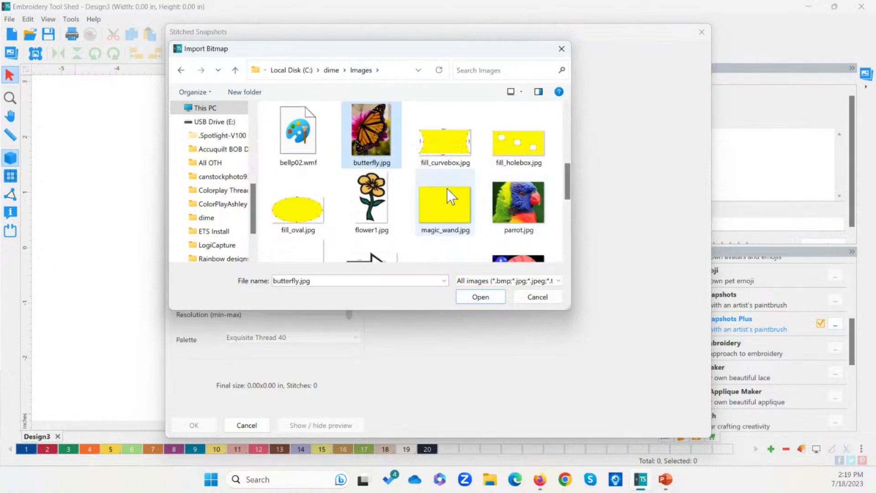
left_click(506, 202)
mouse_move(568, 182)
left_mouse_down()
mouse_move(568, 228)
mouse_move(565, 178)
left_mouse_up()
left_click(298, 223)
left_click(354, 167)
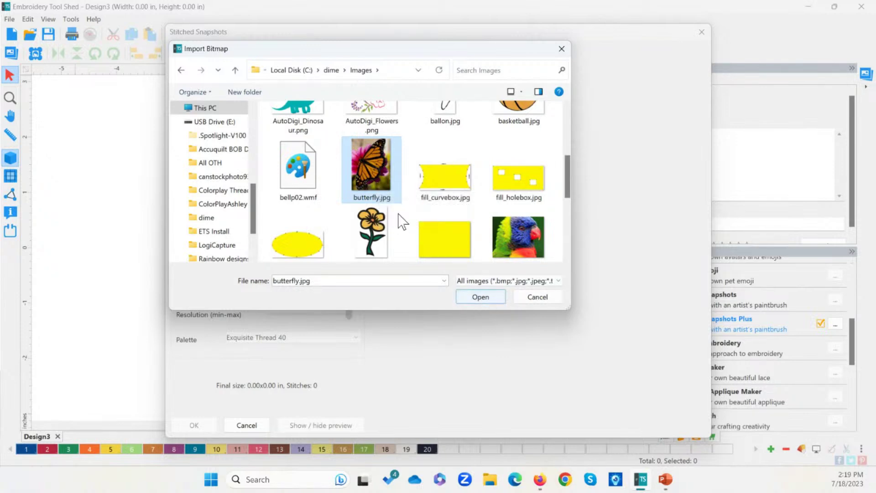
left_click(492, 297)
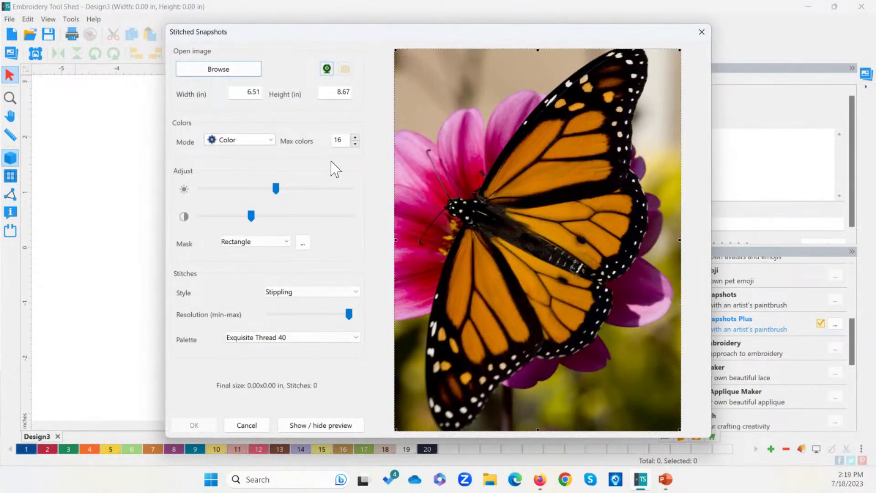
- Preview the butterfly photo as Stippling stitches, generate the embroidery in the design and deselect it
left_click(338, 428)
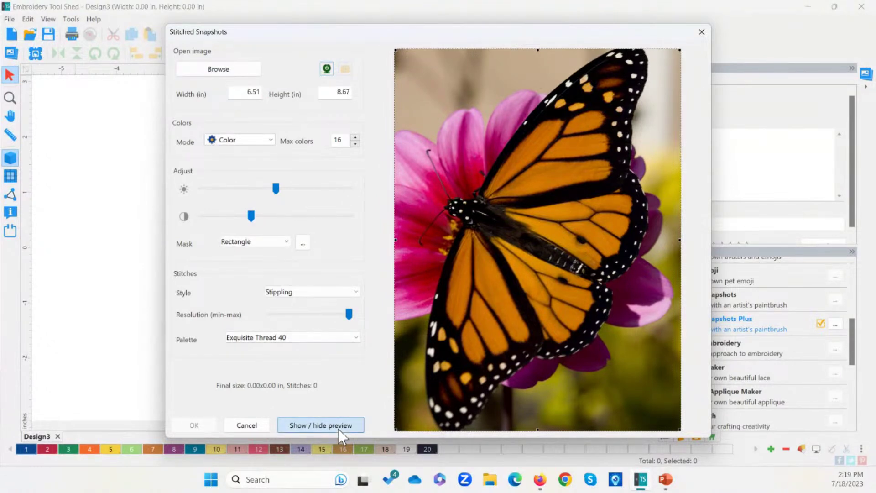
left_click(337, 422)
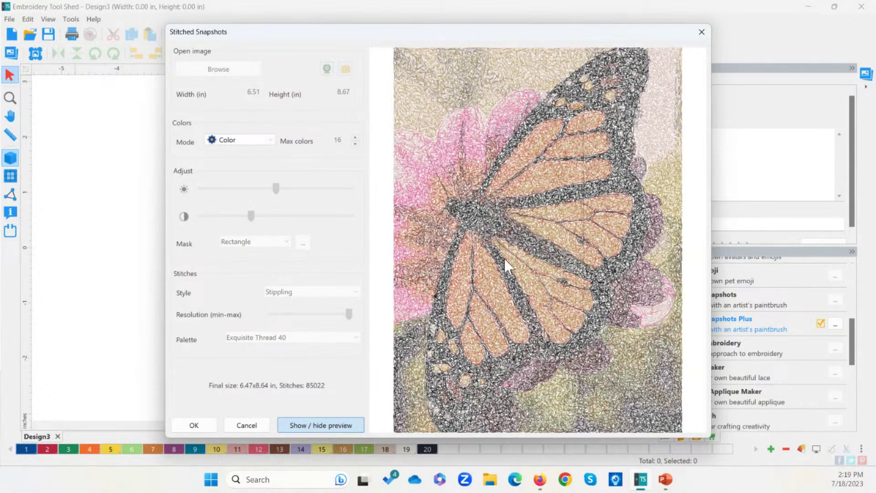
left_click(194, 425)
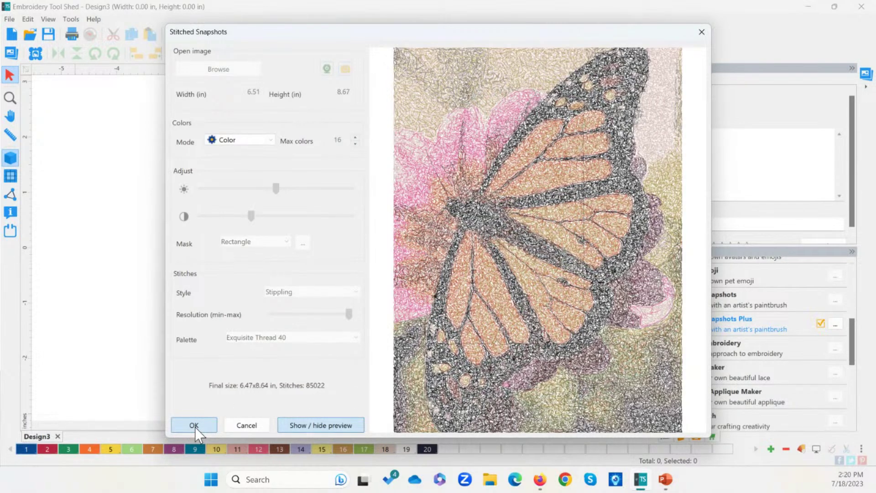
left_click(194, 425)
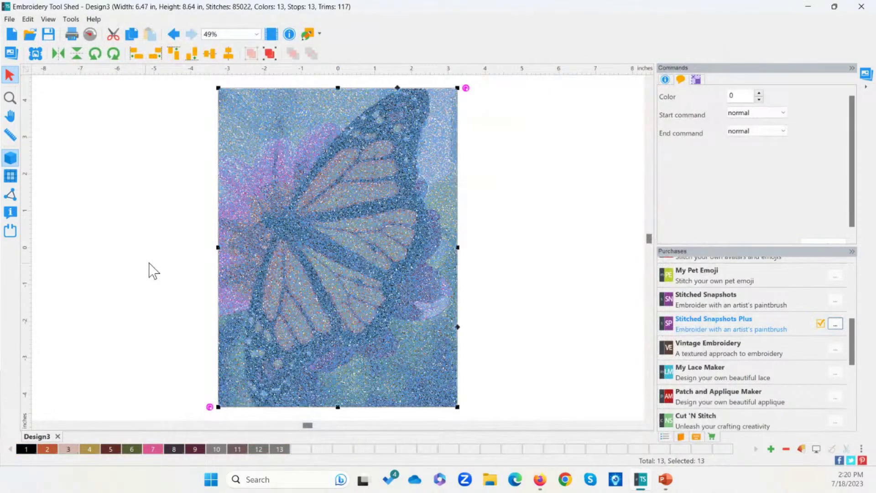
left_click(471, 255)
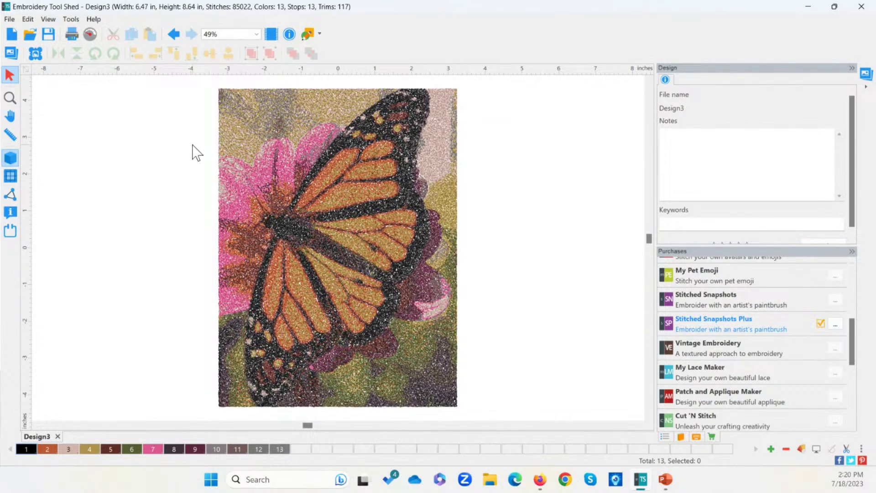
- Simulate the stitch-out of the butterfly design from first to last stitch and inspect the stippling up close near its lower edge
left_click(89, 34)
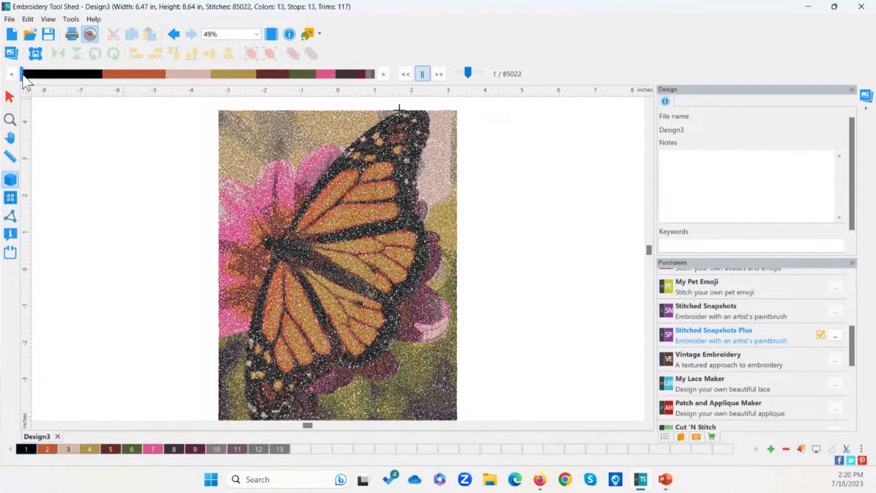
left_click_drag(23, 74, 410, 83)
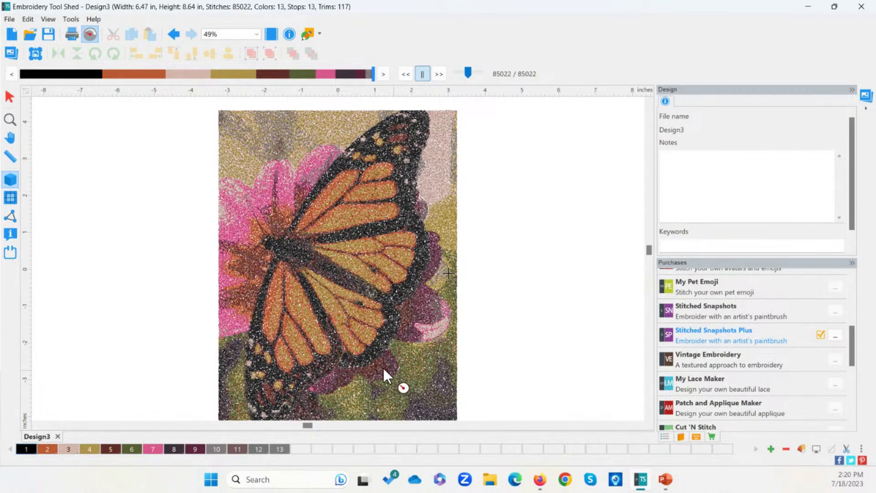
left_click(9, 119)
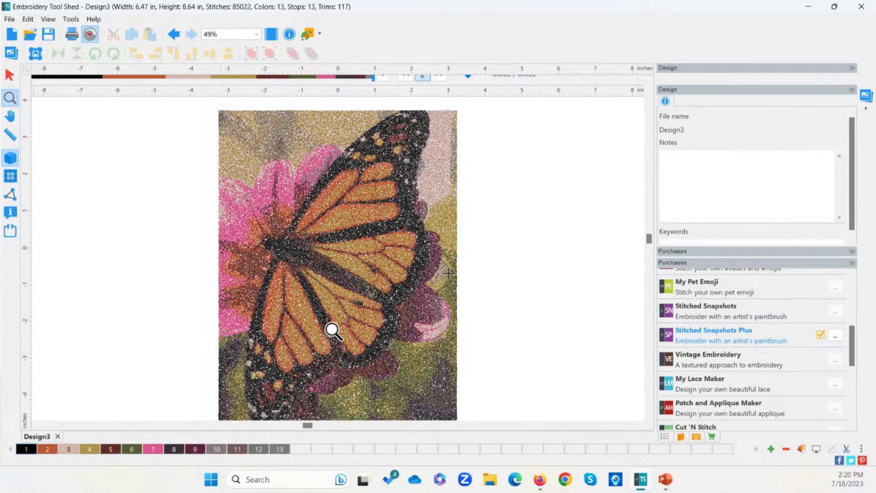
left_click_drag(304, 300, 491, 428)
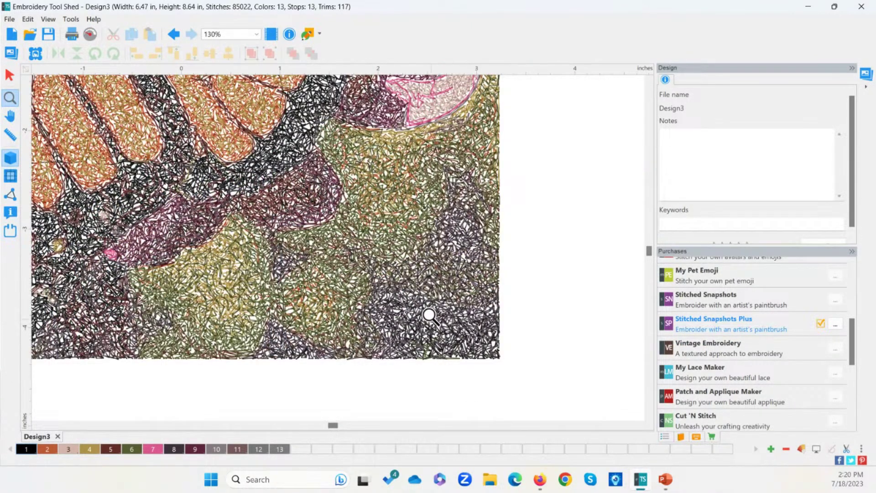
left_click(11, 97)
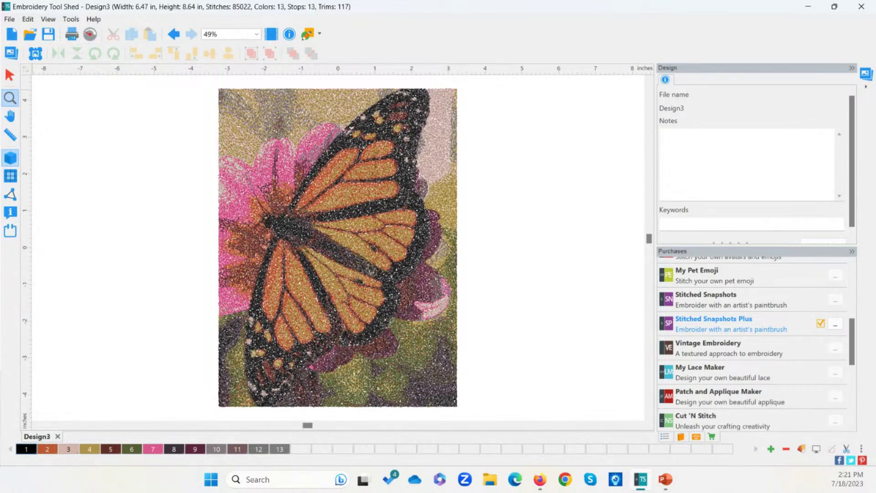
- Save the design to the Desktop as butterfly in the Baby Lock/Brother/Bernina PES v9 format
left_click(9, 19)
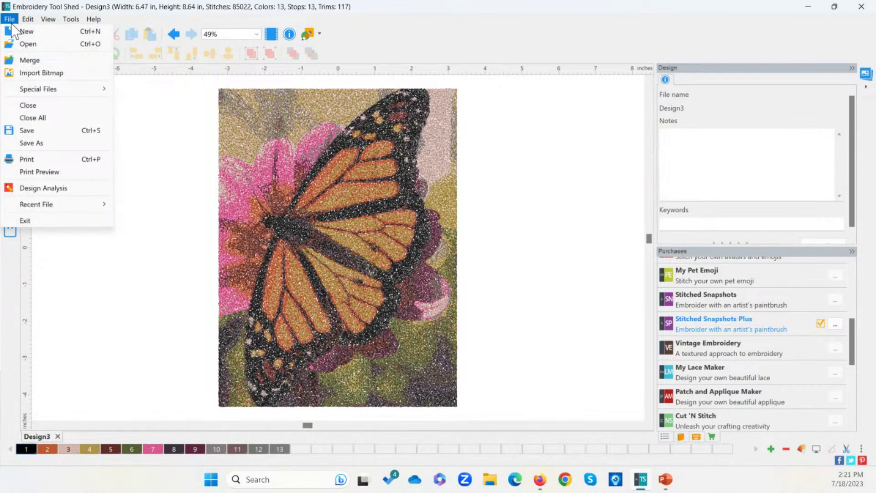
left_click(46, 145)
left_click(47, 122)
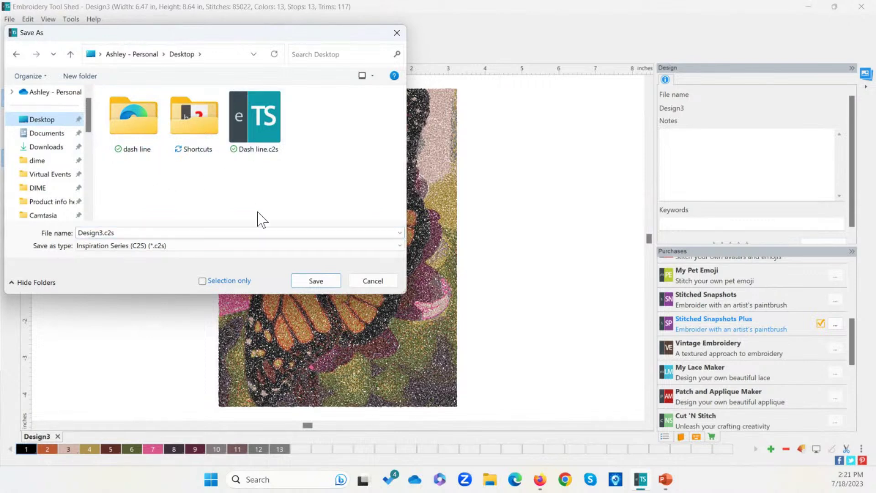
left_click(100, 247)
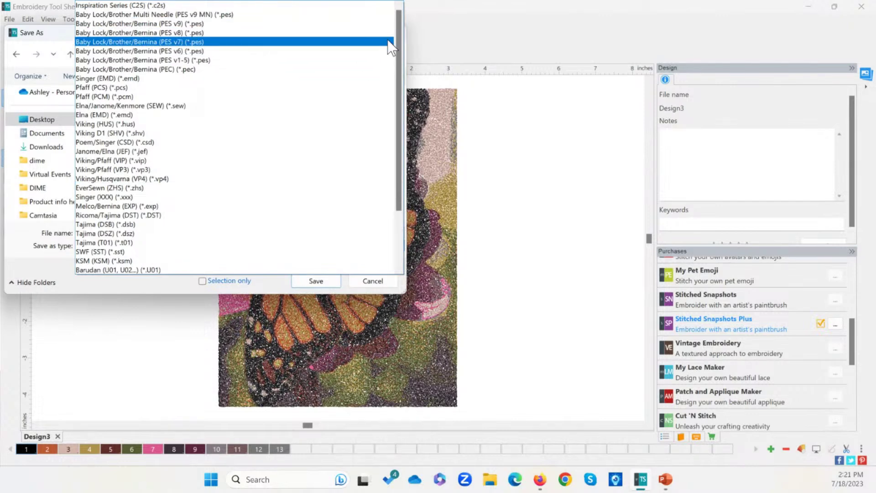
scroll(356, 187, "down", 3)
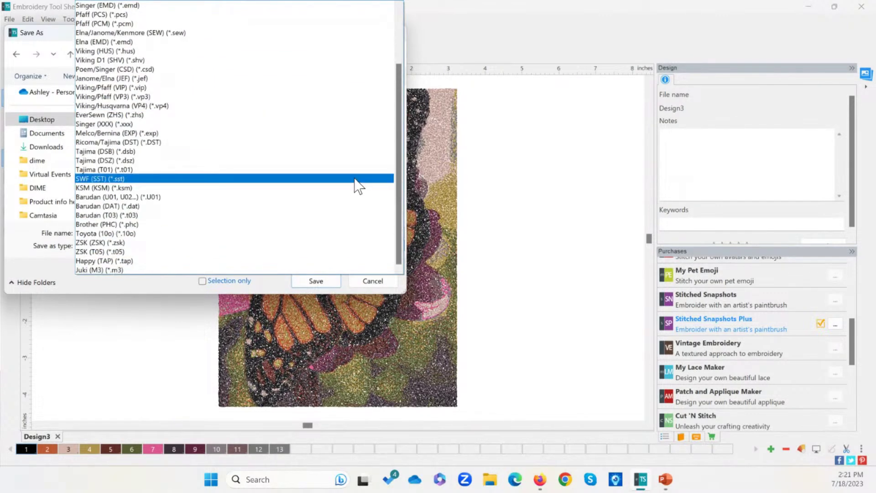
left_click_drag(404, 178, 404, 82)
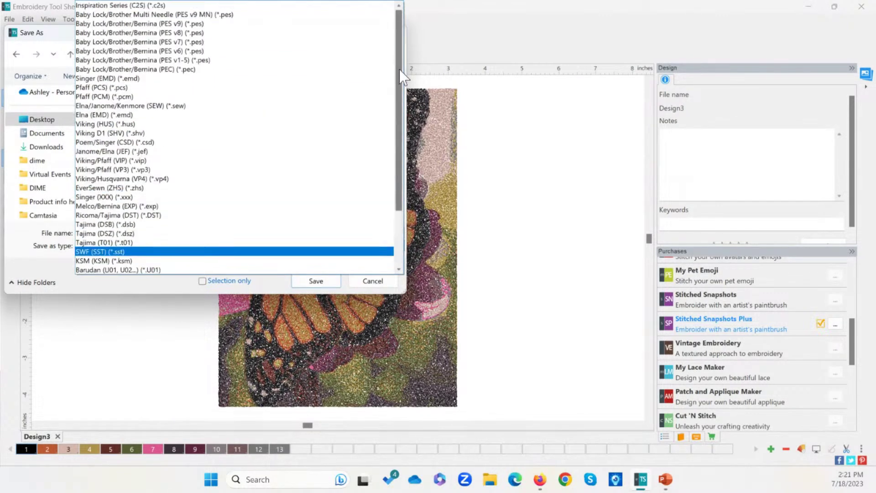
left_click(248, 23)
left_click(104, 232)
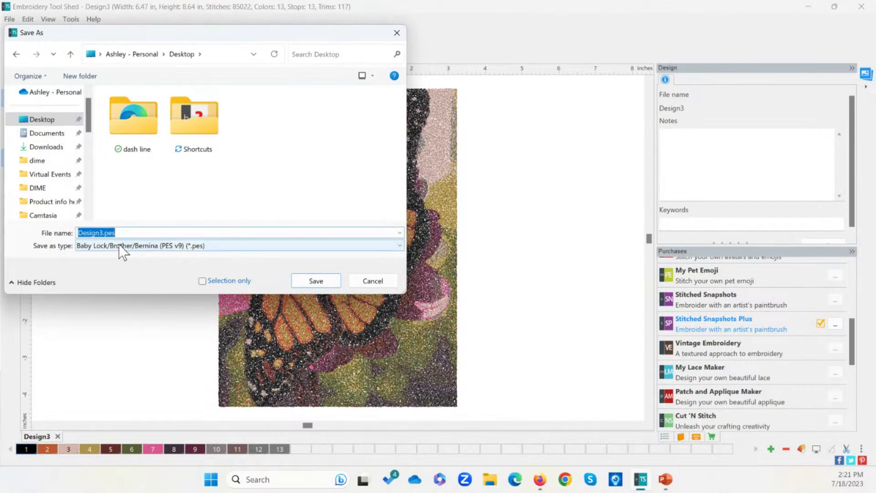
type("butterfly")
left_click(316, 282)
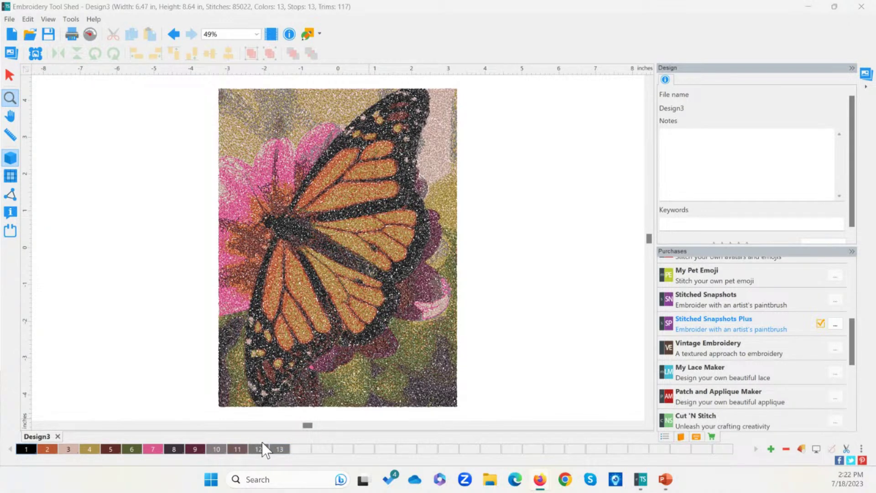
- Preview the printout of the butterfly design and look over its print settings without changing them
left_click(73, 35)
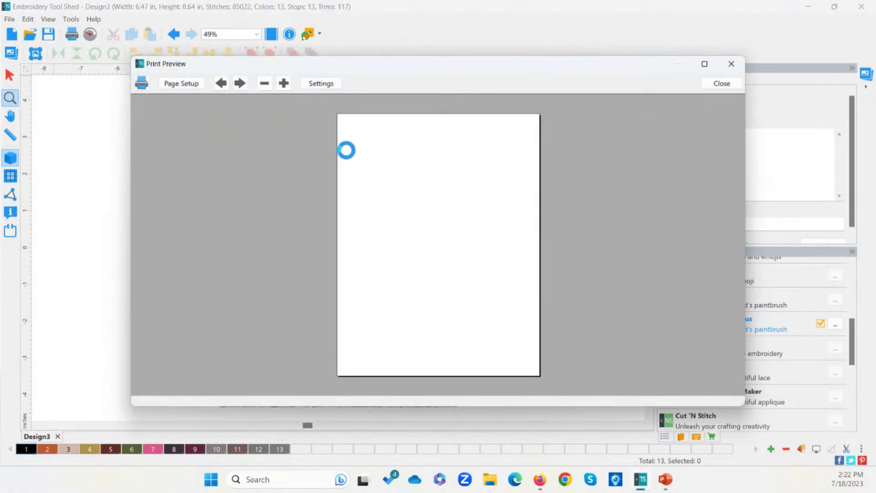
left_click(314, 85)
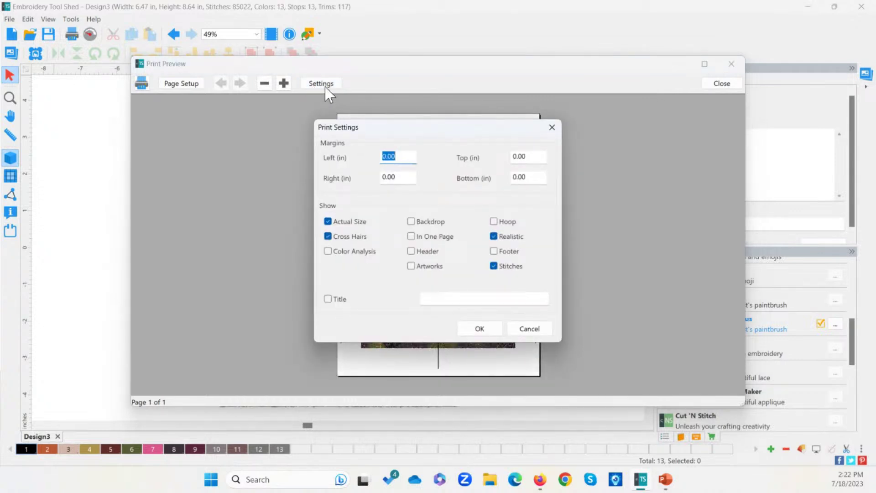
left_click(553, 129)
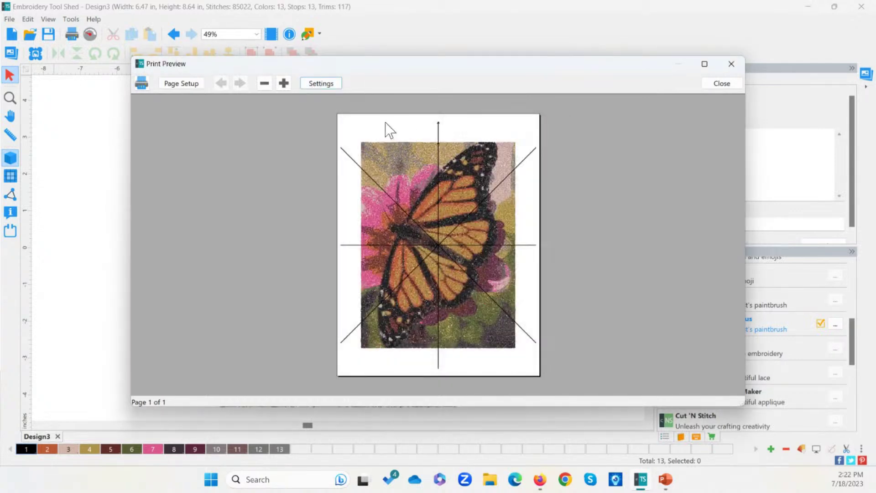
left_click(717, 85)
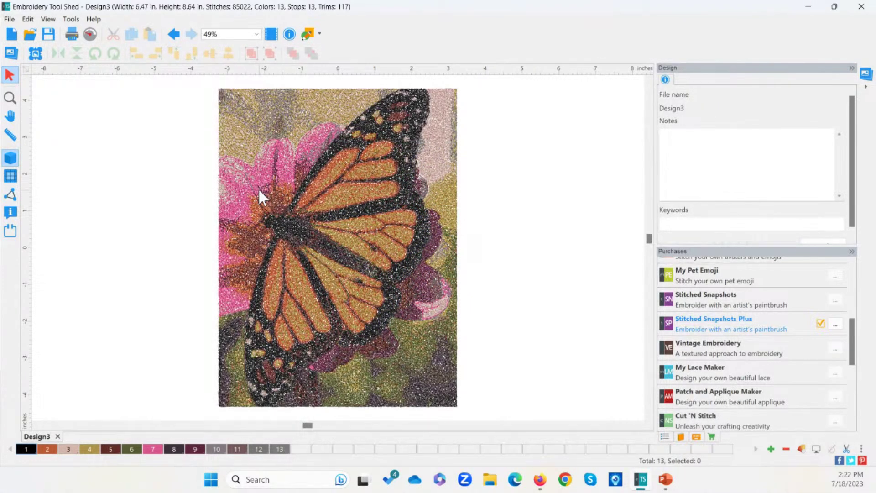
- Set the print preview to show Color Analysis at Actual Size, with Cross Hairs, Realistic and Stitches turned off
left_click(72, 37)
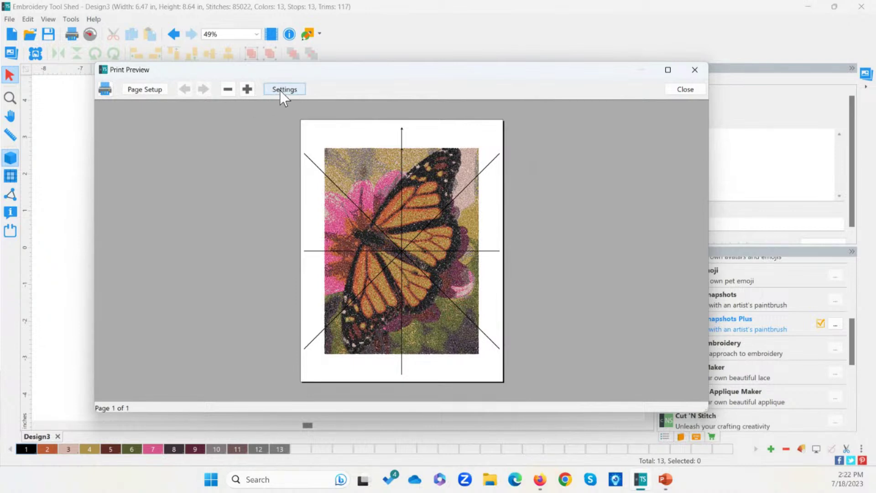
left_click(299, 92)
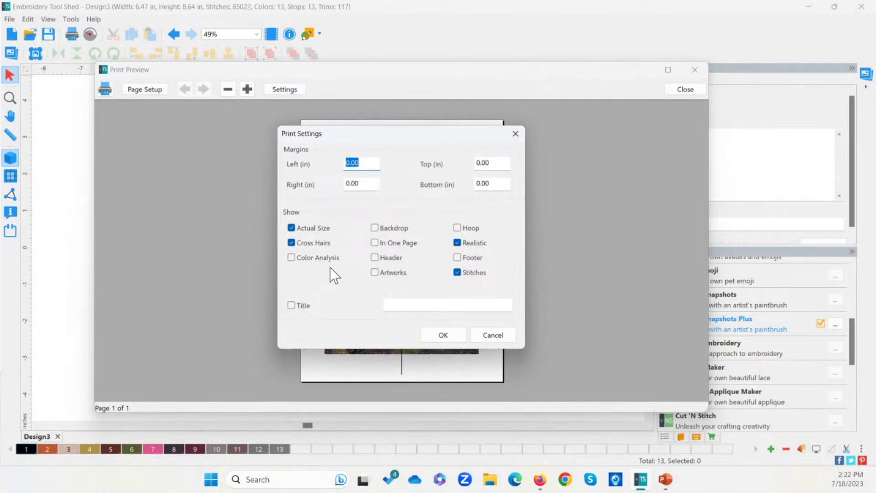
left_click(294, 260)
left_click(458, 273)
left_click(292, 228)
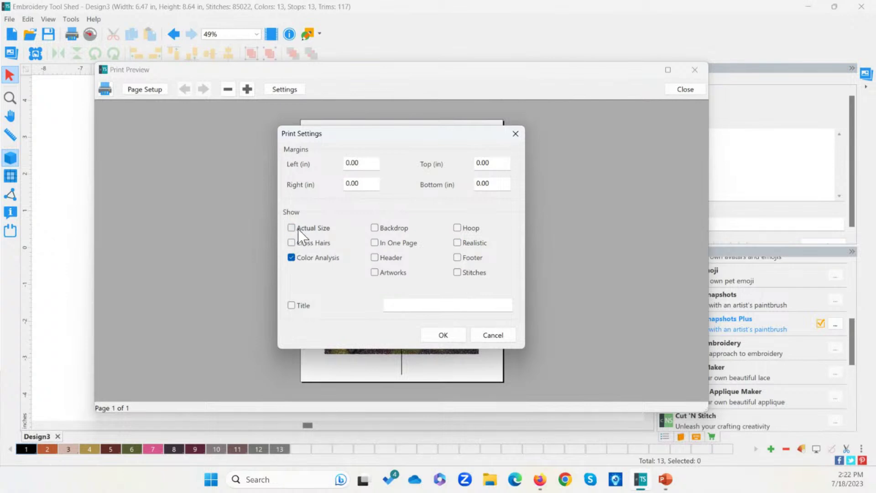
left_click(442, 336)
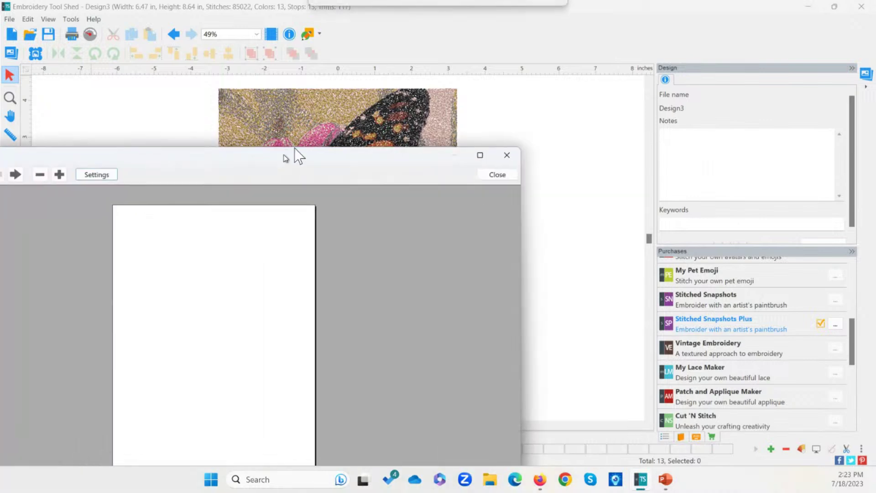
- Turn Stitches back on in the print settings so the design prints along with the color analysis
left_click_drag(294, 157, 454, 68)
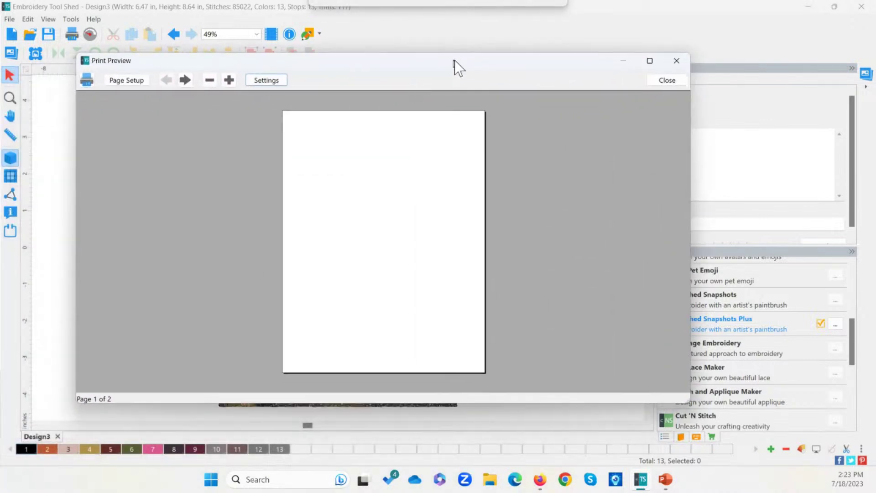
left_click(269, 81)
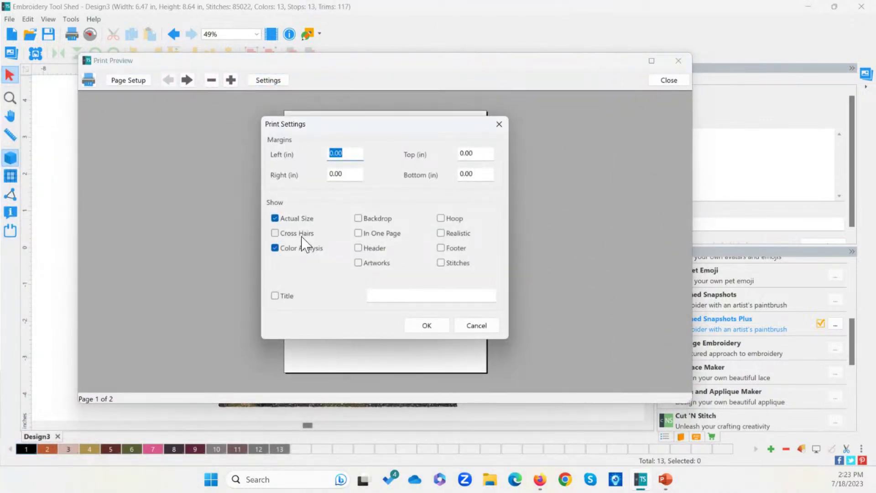
left_click(441, 263)
left_click(415, 326)
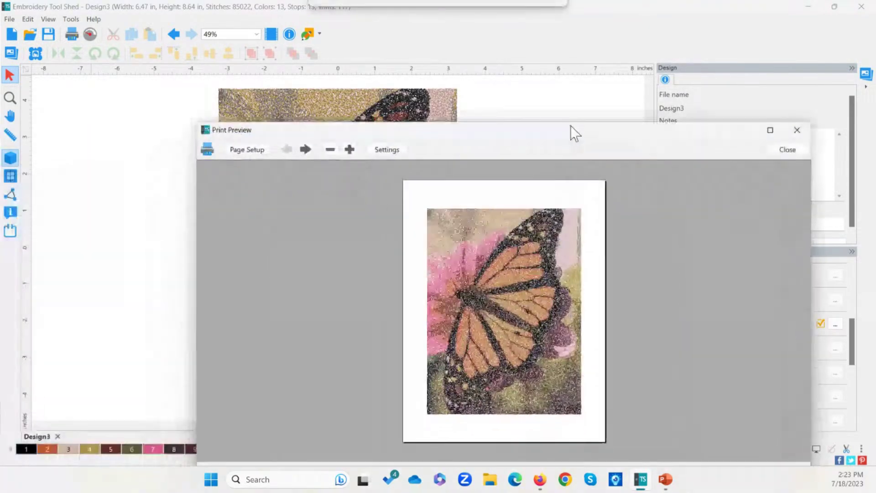
left_click_drag(571, 125, 528, 59)
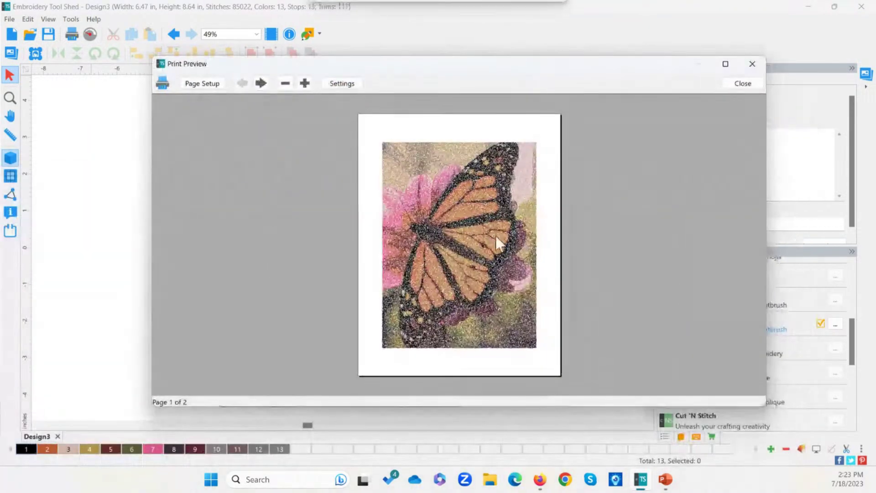
- Go to the color analysis page of the print preview and enlarge it to read the details of each thread color
left_click(261, 83)
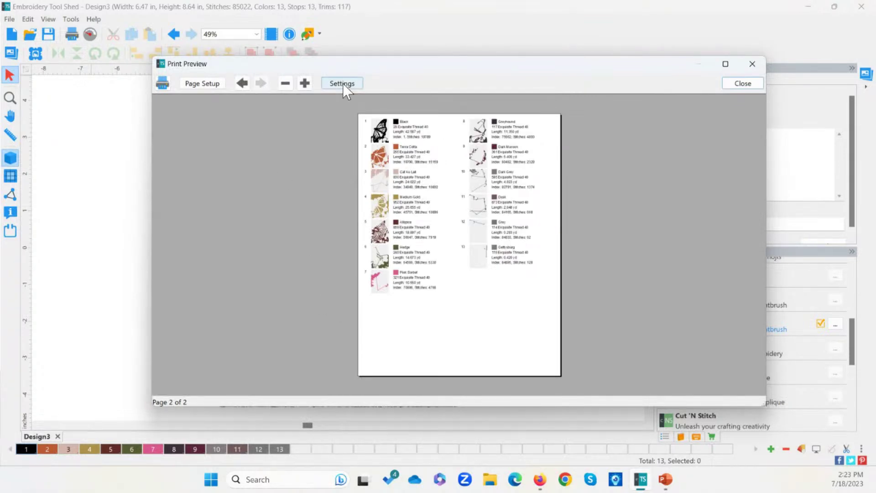
left_click_drag(431, 61, 472, 71)
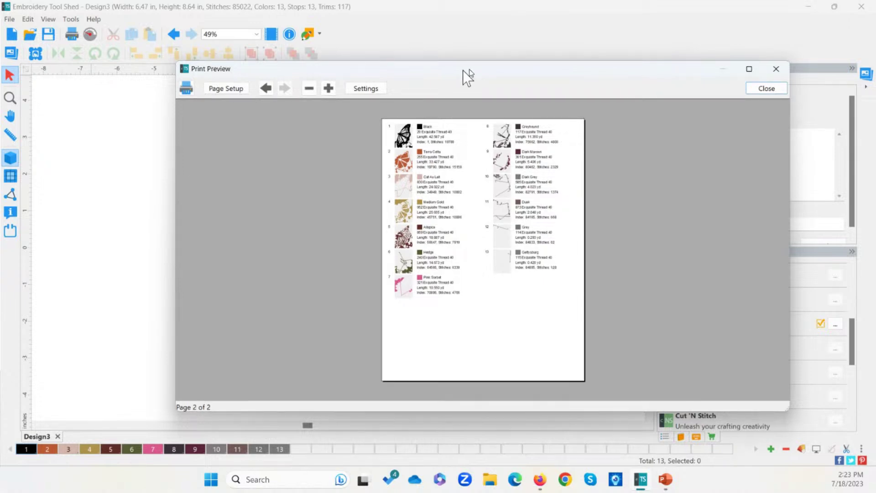
left_click_drag(464, 76, 443, 76)
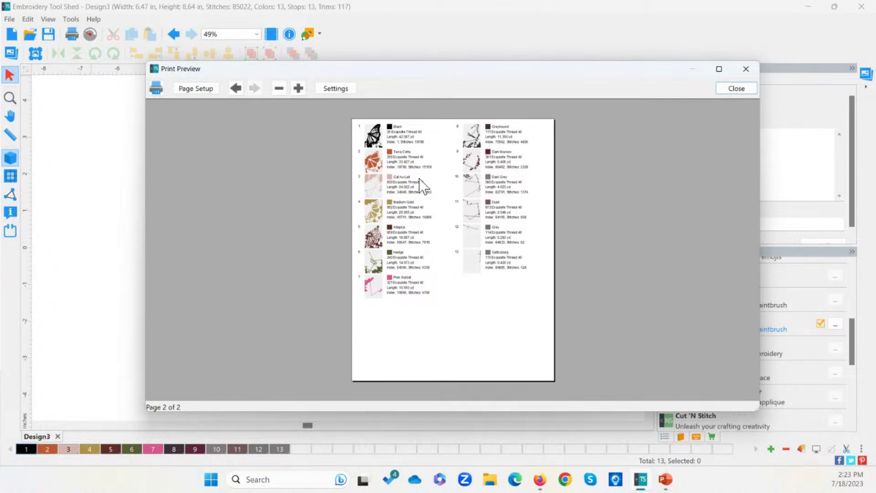
left_click(299, 88)
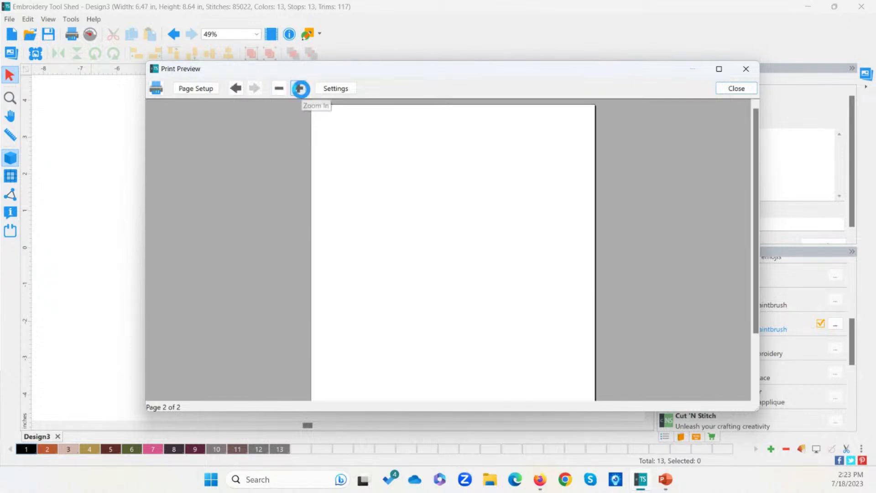
left_click(299, 88)
left_click(300, 89)
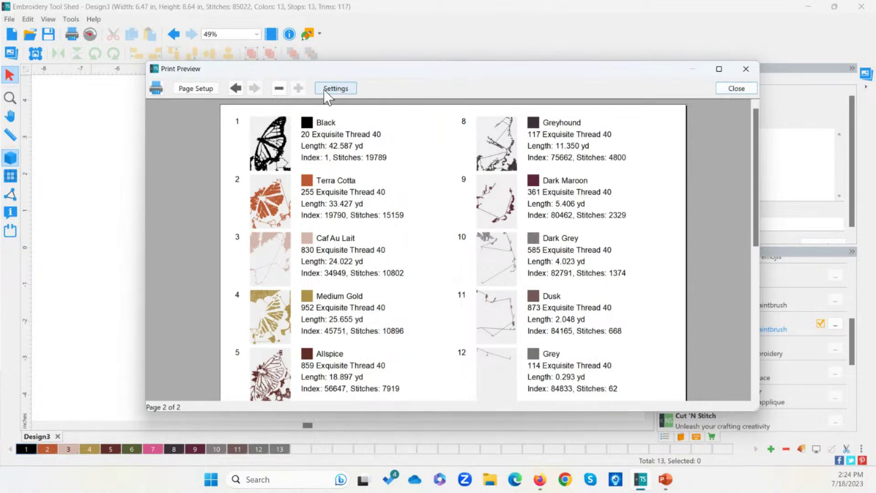
- Check the print settings and compare the butterfly design page with the color analysis page in the print preview
left_click(338, 88)
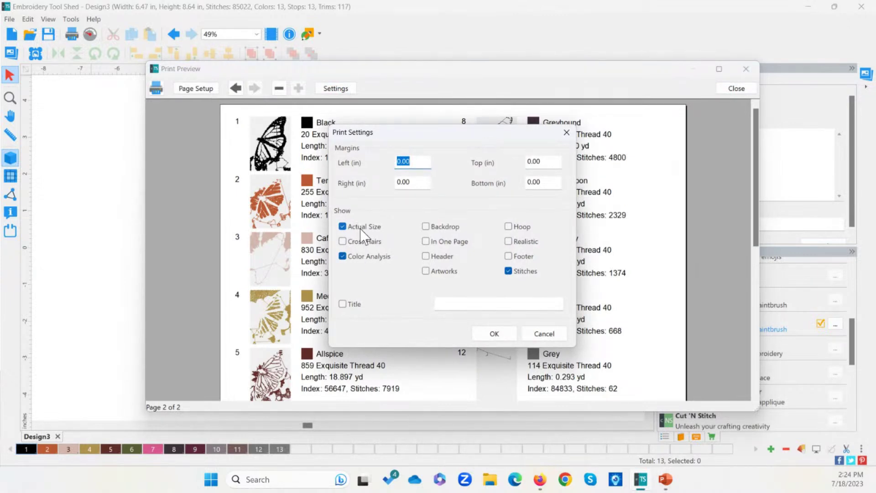
left_click(494, 334)
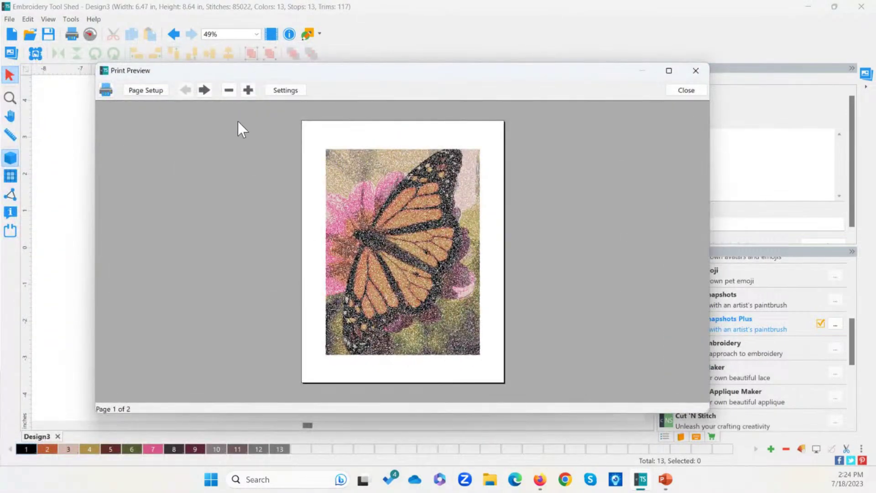
left_click(207, 93)
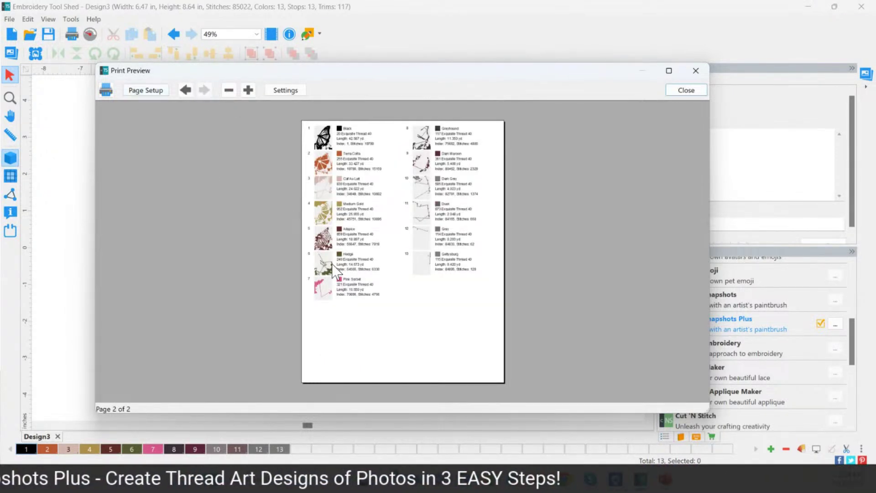
left_click(190, 94)
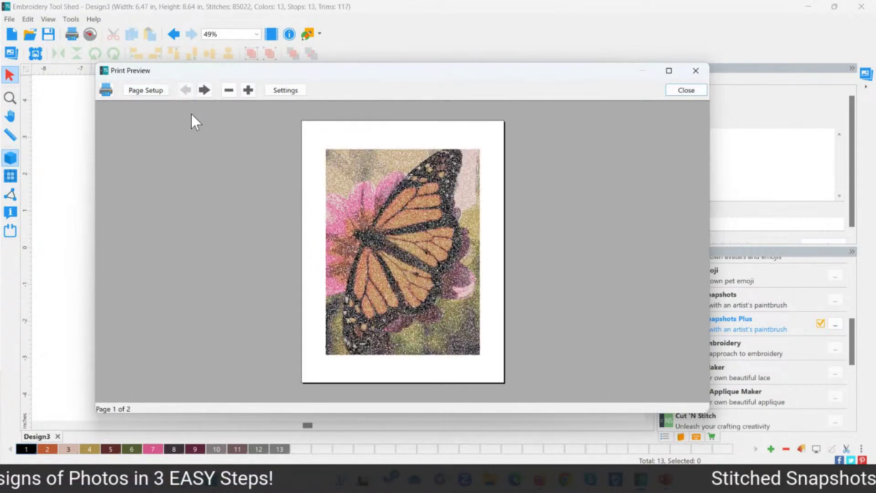
left_click(205, 92)
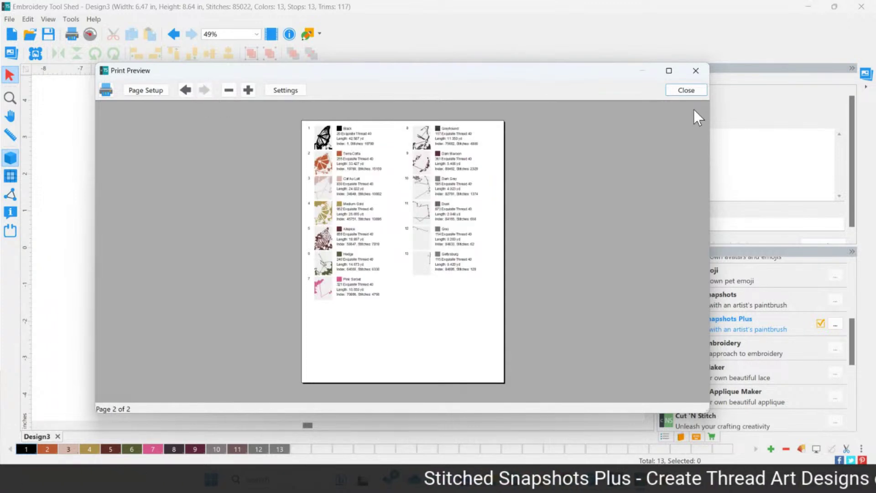
- Look over the print settings once more without changing them and close the print preview
left_click(290, 90)
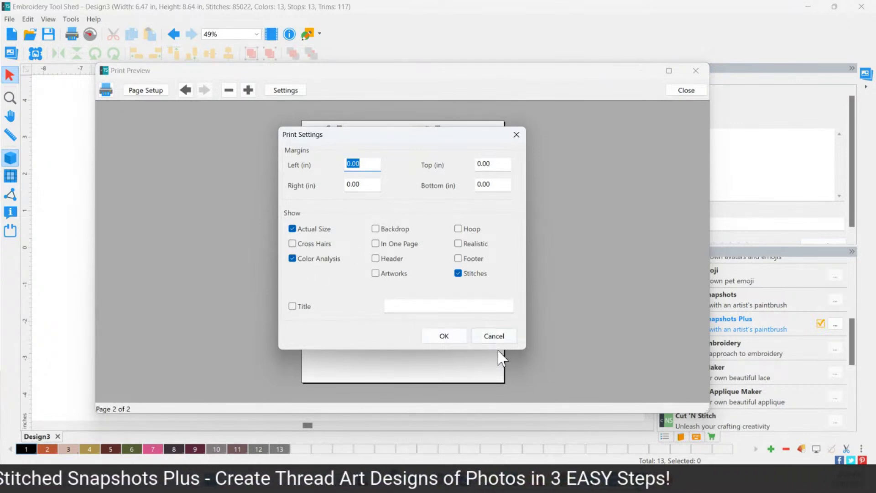
left_click(509, 337)
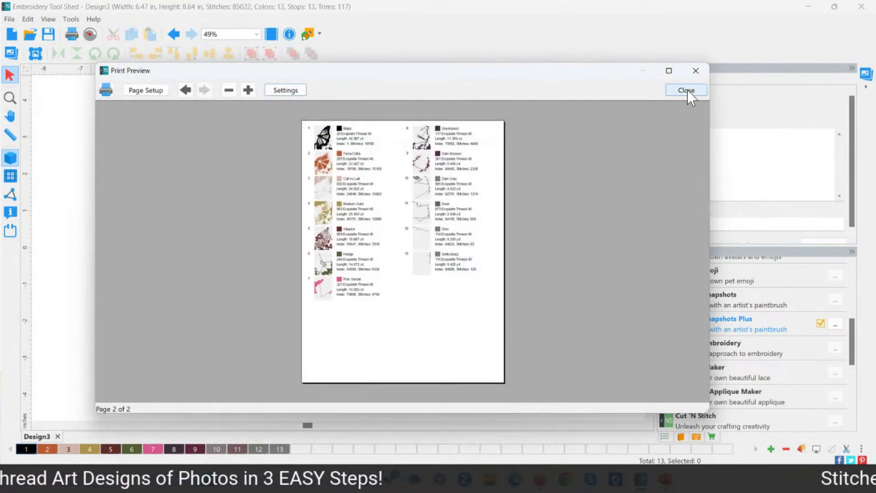
left_click(688, 90)
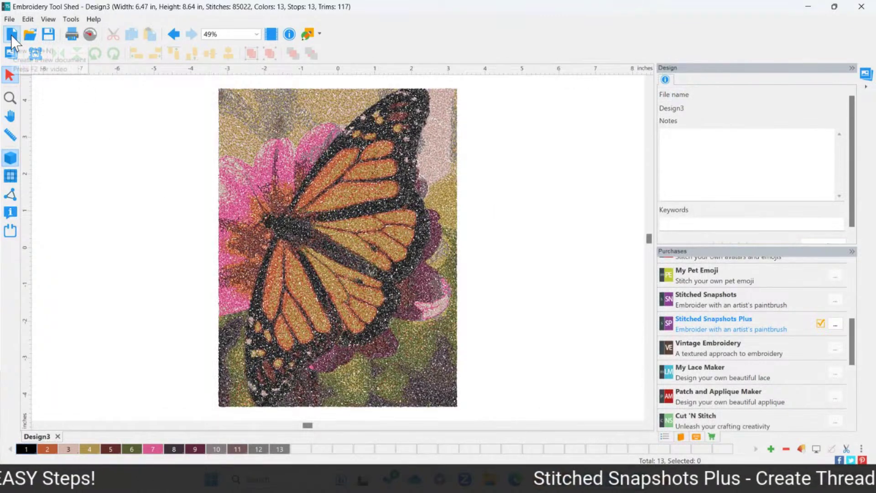
- Create a new blank design and start Stitched Snapshots in it
left_click(12, 37)
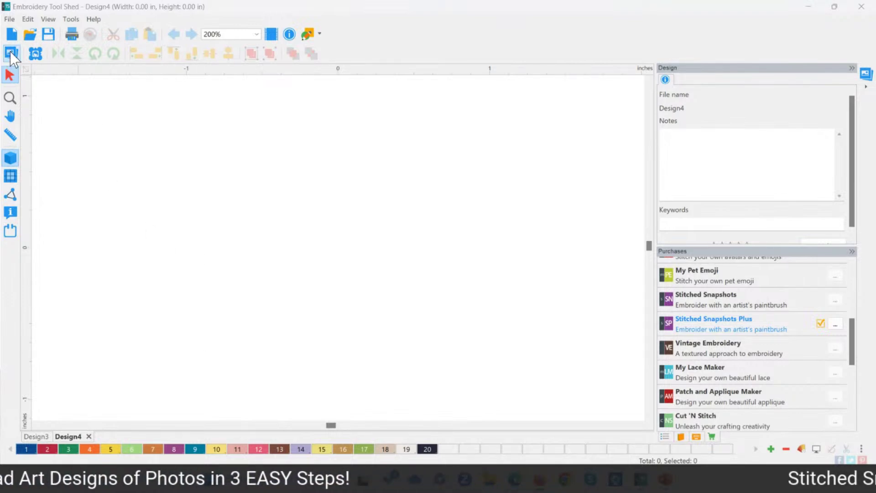
left_click(10, 53)
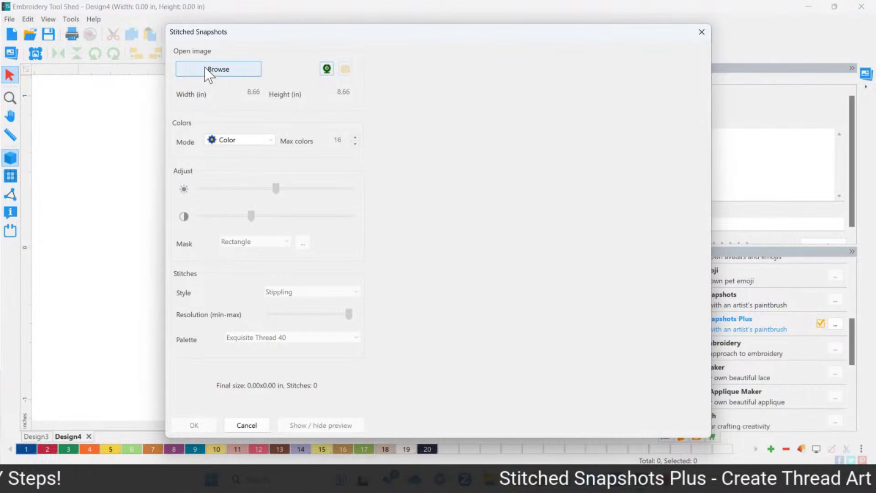
left_click(703, 32)
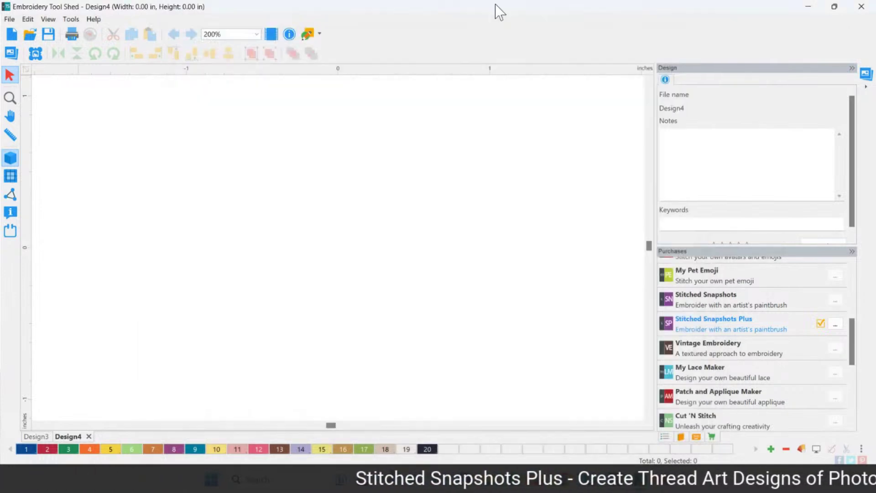
left_click(12, 54)
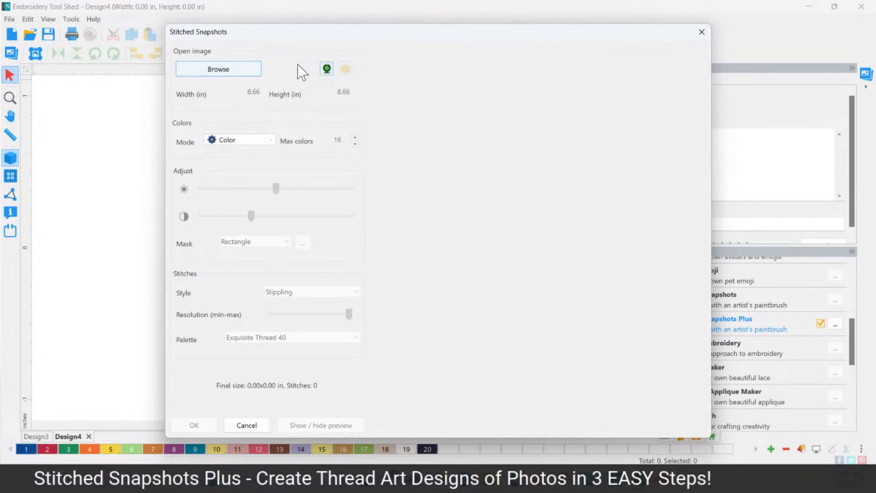
- Load the rock arch photo IMG_5323.jpeg from the Photgraphs folder into Stitched Snapshots
left_click(233, 69)
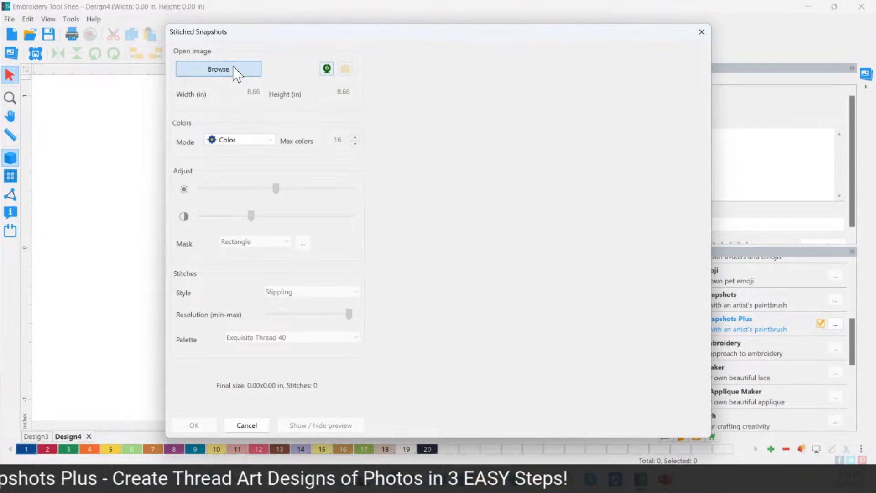
double_click(445, 140)
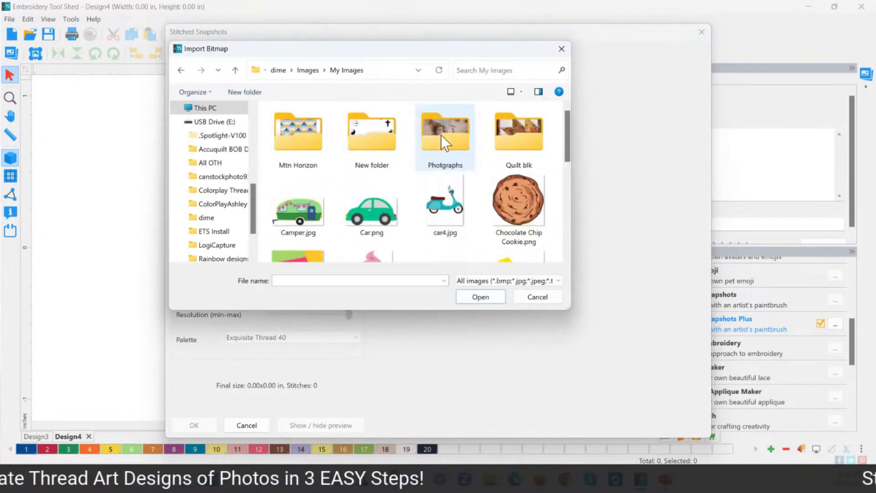
double_click(434, 143)
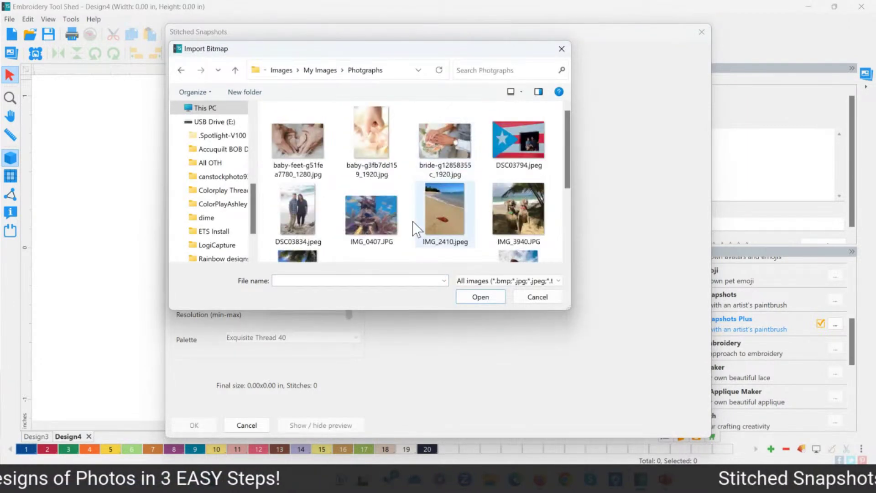
left_click_drag(565, 158, 569, 239)
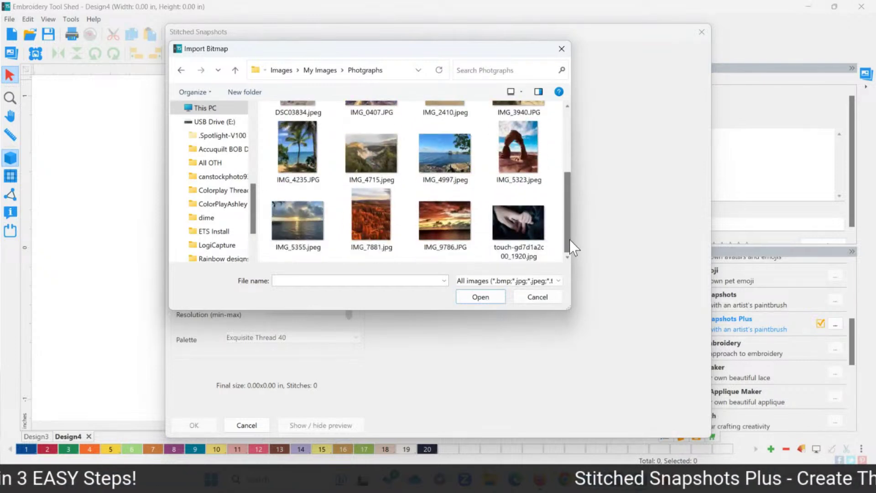
left_click(518, 150)
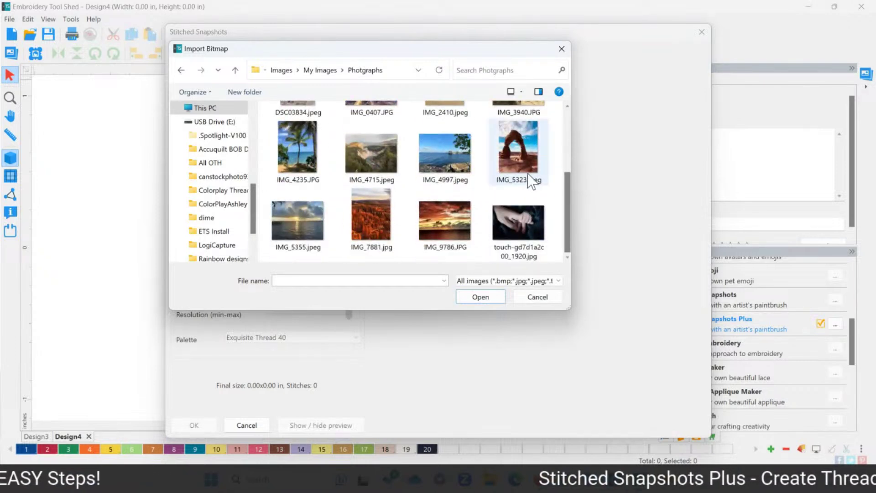
left_click(481, 298)
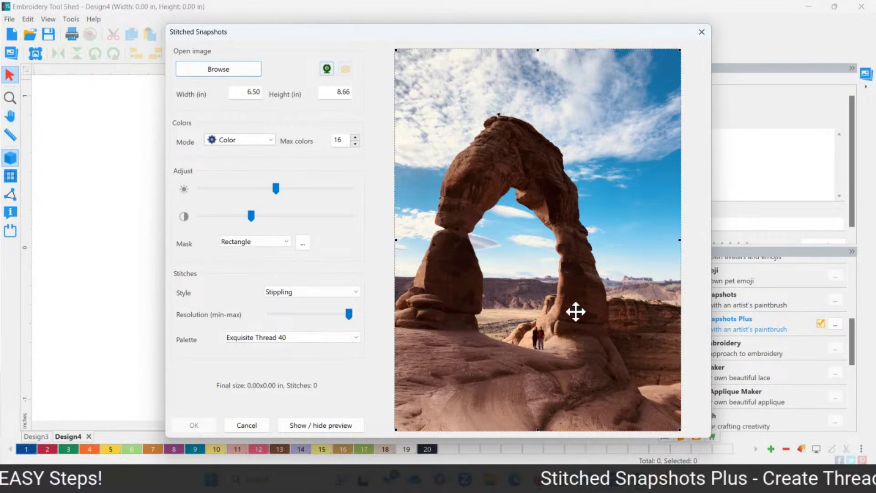
- Set the arch photo's height to 11 inches
left_click(242, 93)
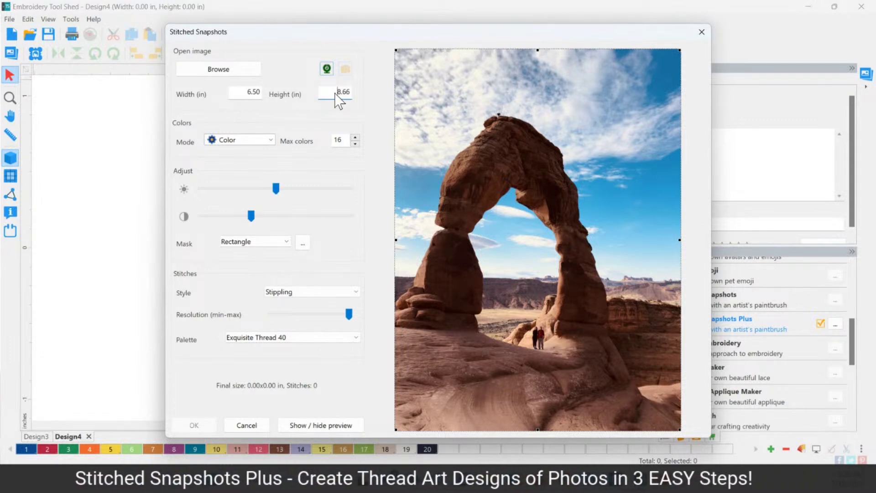
left_click_drag(336, 94, 355, 97)
type("11")
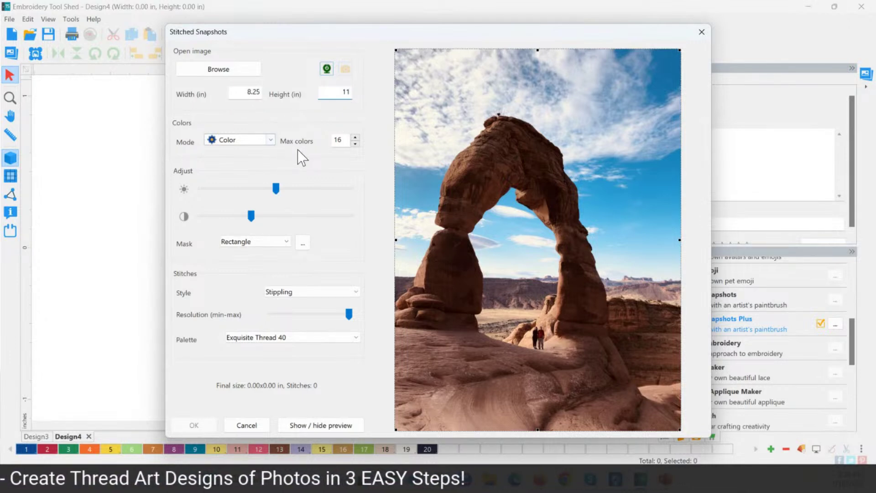
- Preview the arch photo in the Gray, Sepia, CMYK, Edge and Mono color modes, and return it to Color
left_click(242, 141)
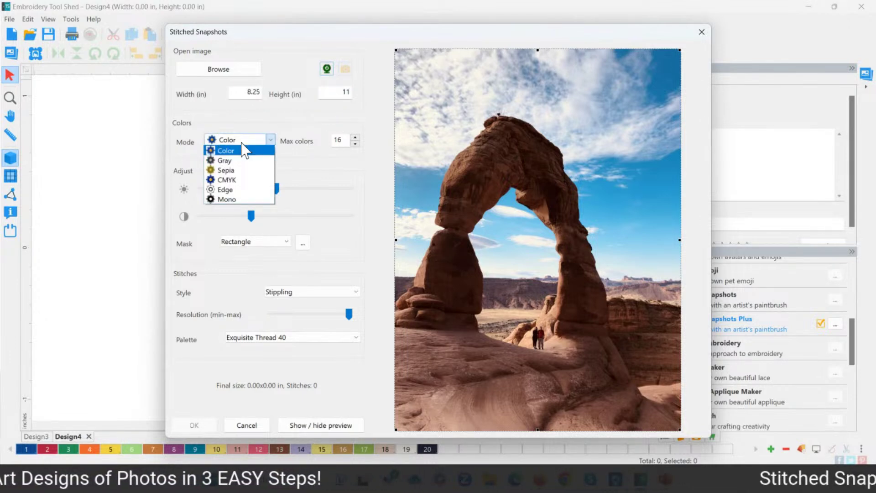
left_click(238, 150)
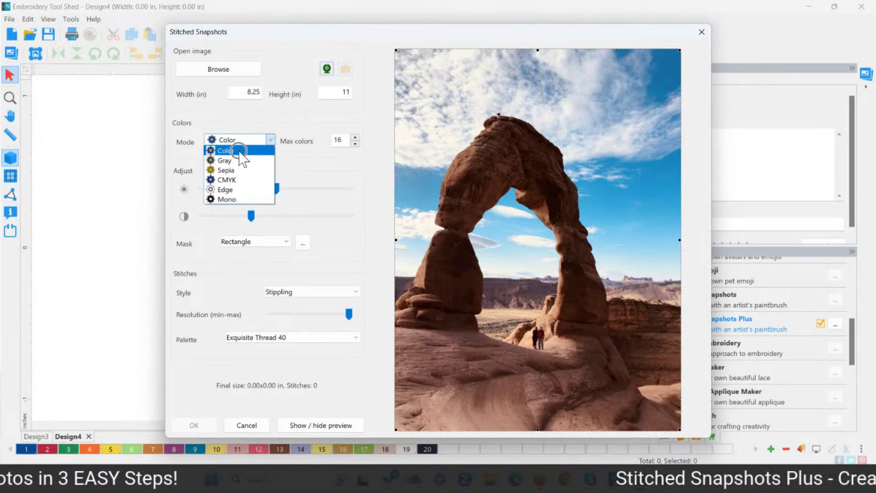
left_click(240, 161)
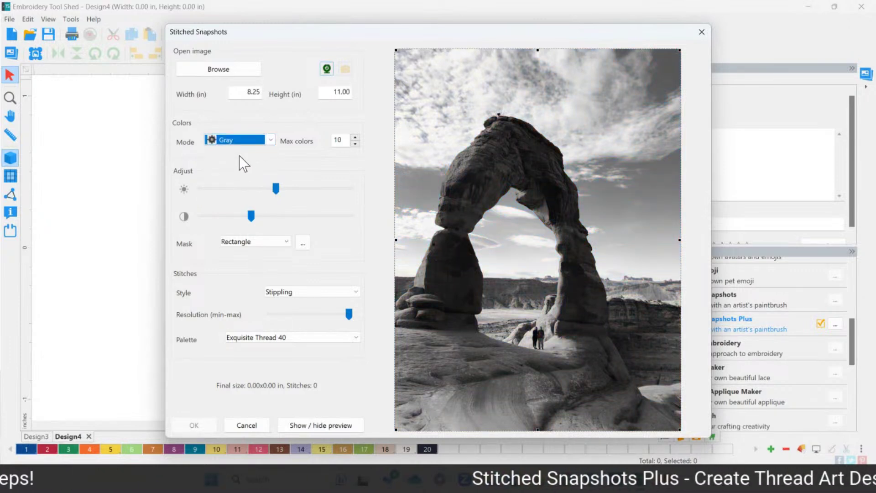
left_click(242, 140)
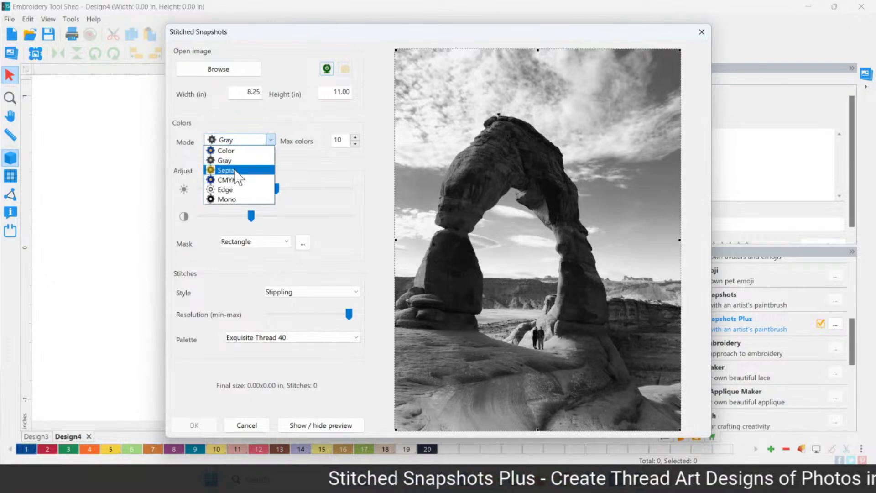
left_click(230, 171)
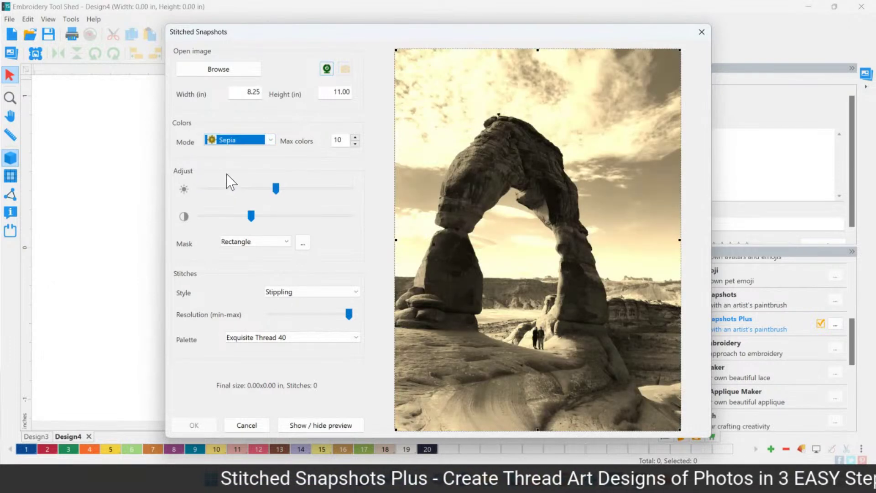
left_click(226, 144)
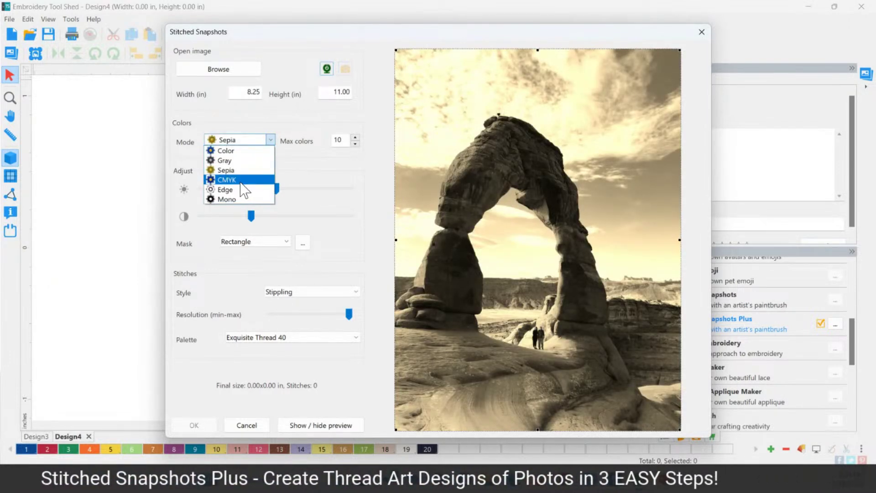
left_click(245, 184)
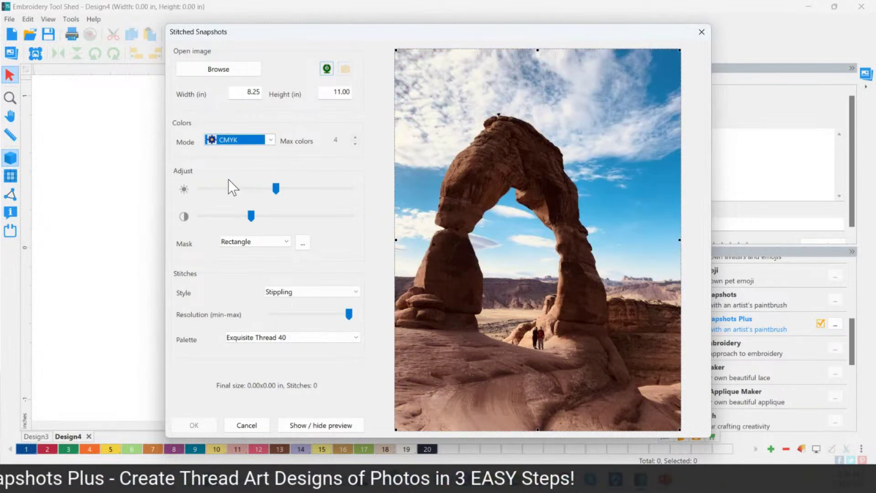
left_click(238, 139)
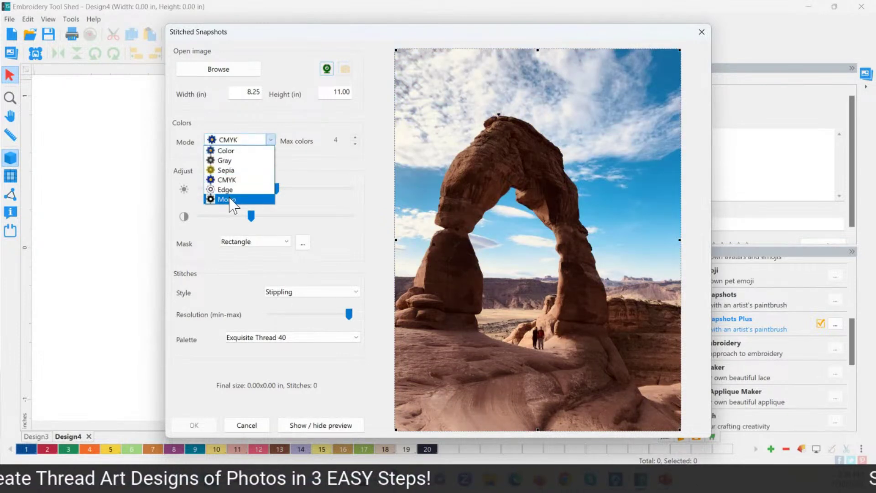
left_click(225, 189)
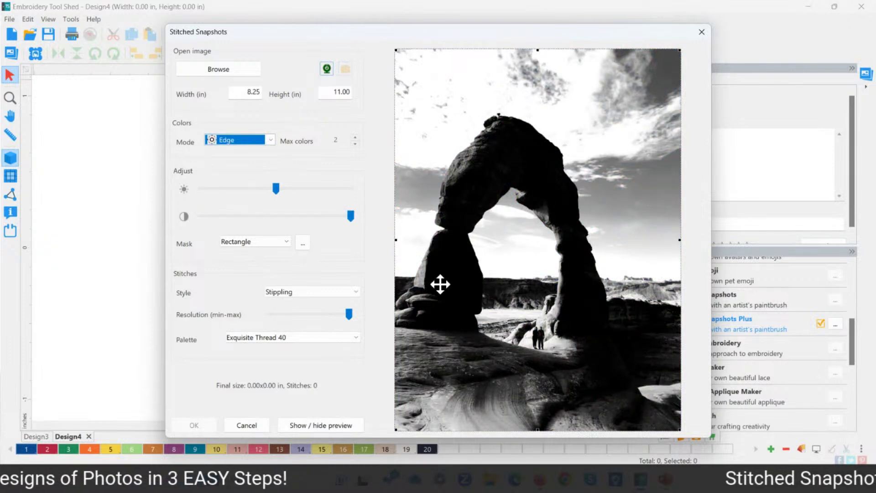
left_click(234, 142)
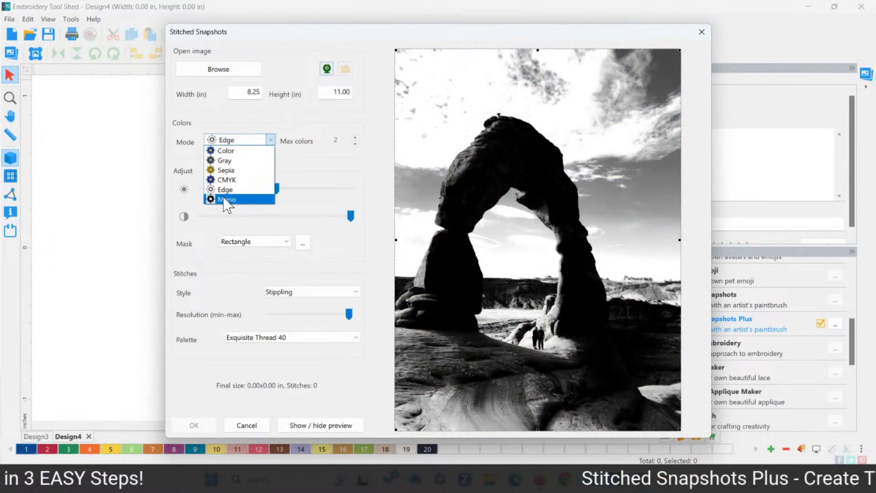
left_click(279, 219)
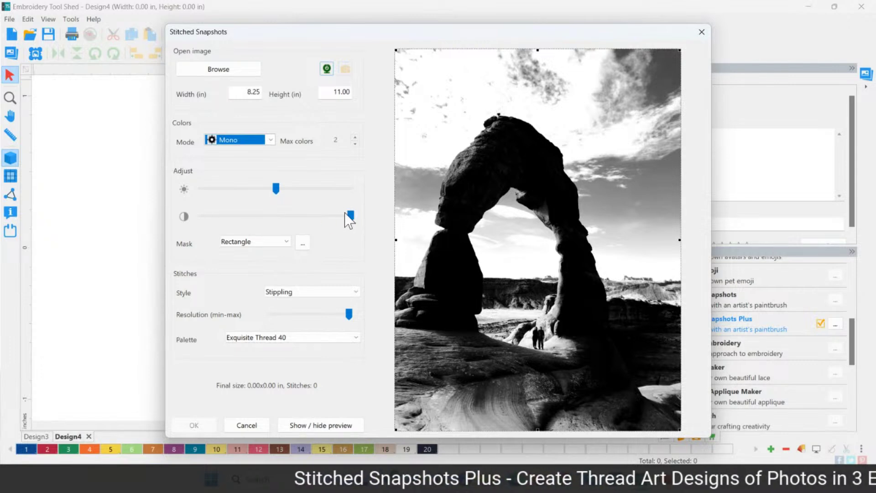
left_click(244, 140)
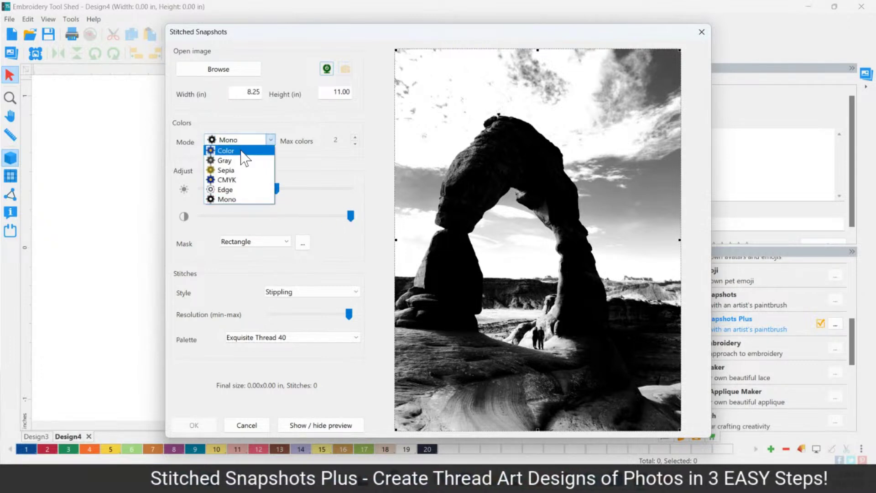
left_click(242, 153)
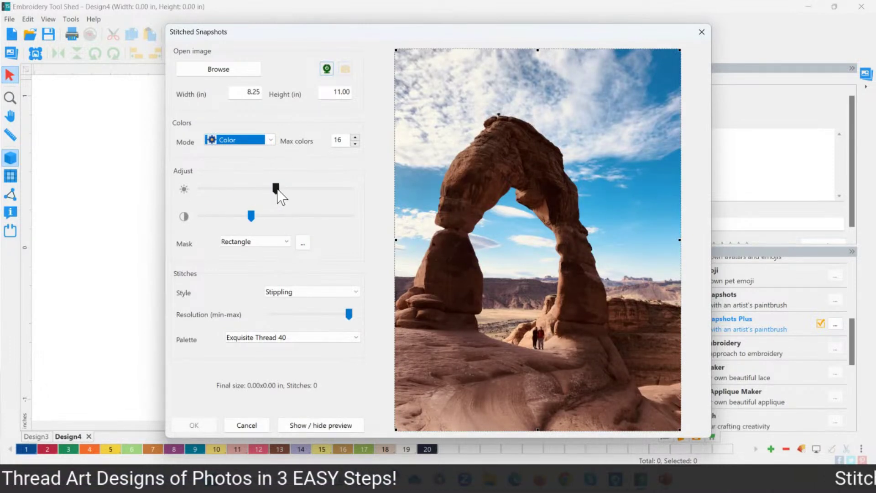
- Raise the arch photo's brightness slightly, bring its contrast back near the middle, and keep the maximum colors at 16
left_click_drag(277, 191, 296, 194)
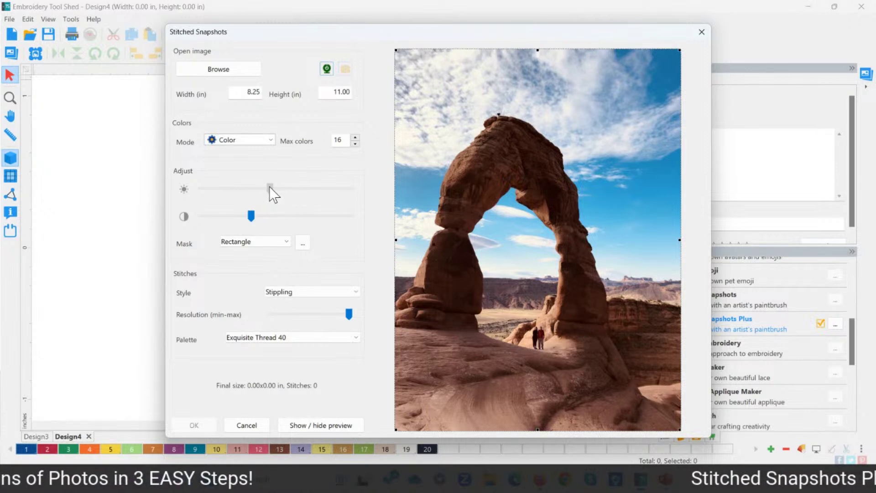
left_click_drag(250, 215, 274, 216)
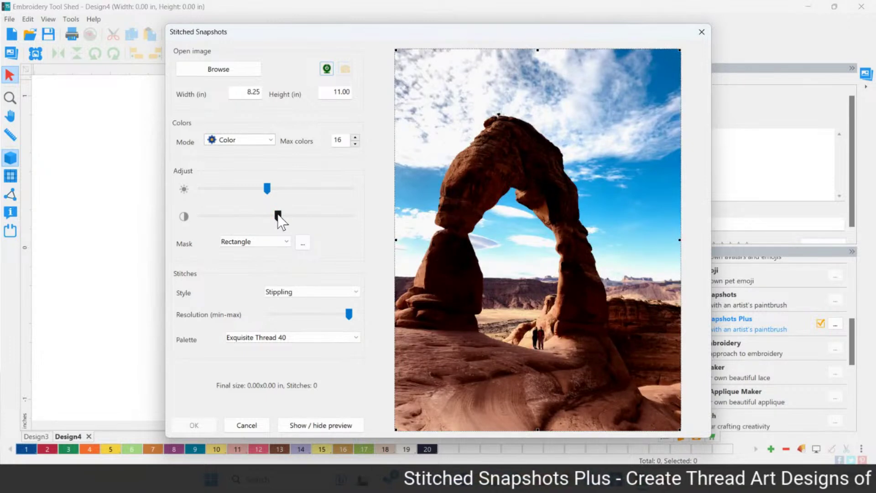
left_click(262, 216)
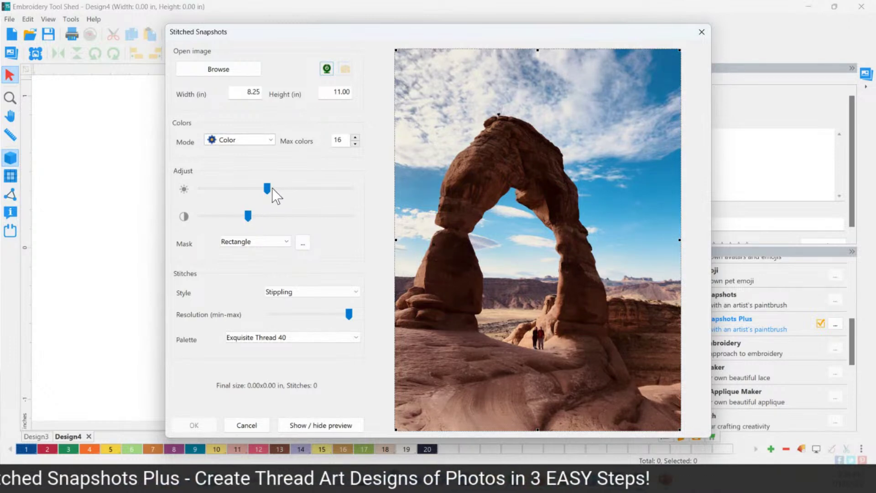
left_click_drag(272, 188, 278, 187)
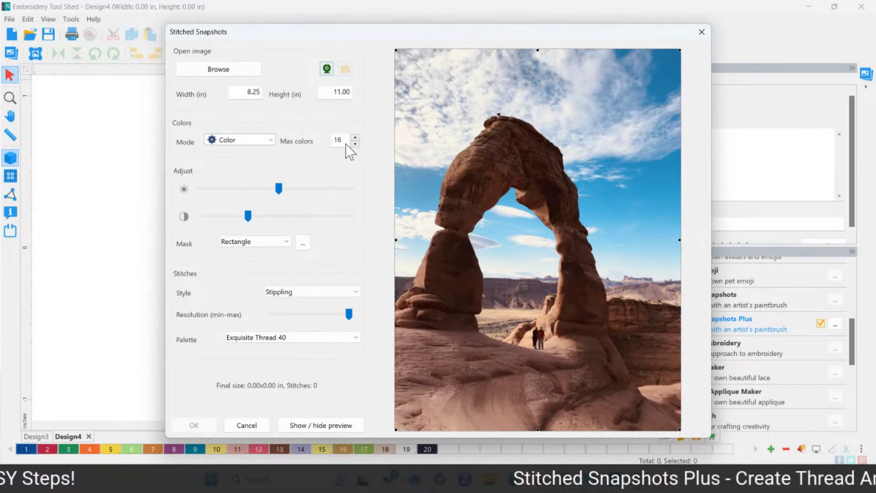
left_click(356, 137)
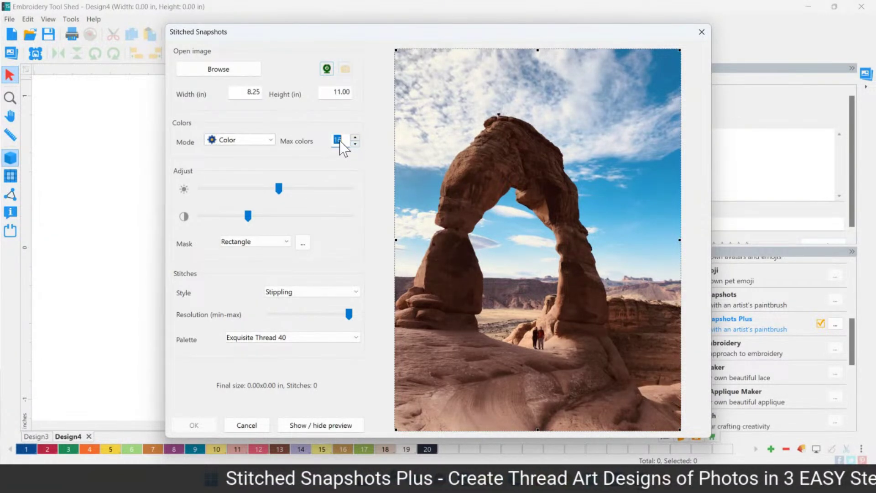
left_click(342, 143)
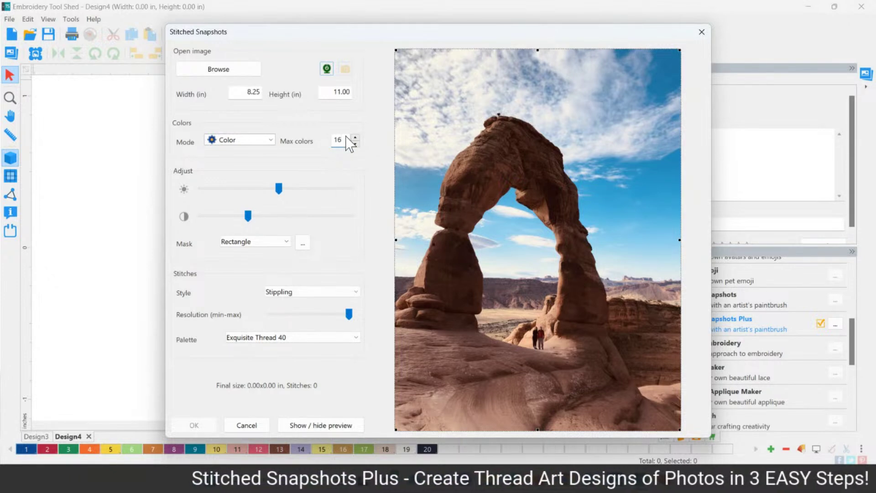
- Preview the arch photo with the Heart mask, and return the mask to Rectangle
left_click(256, 242)
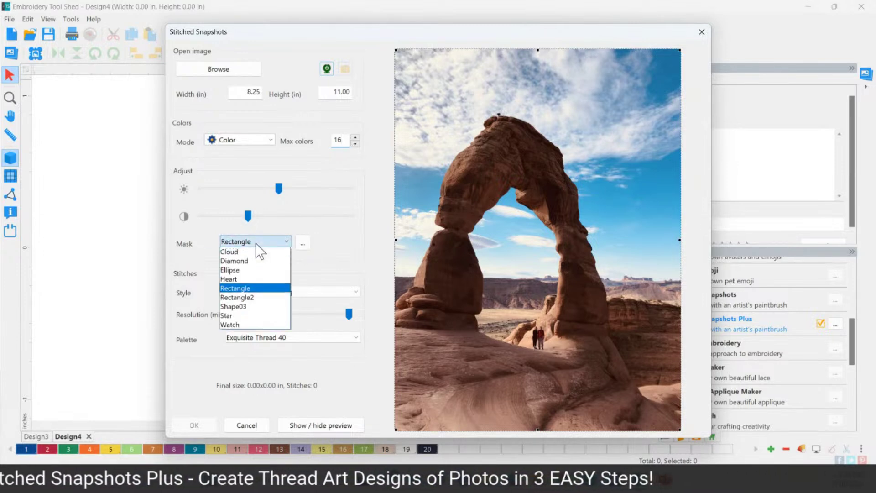
left_click(250, 279)
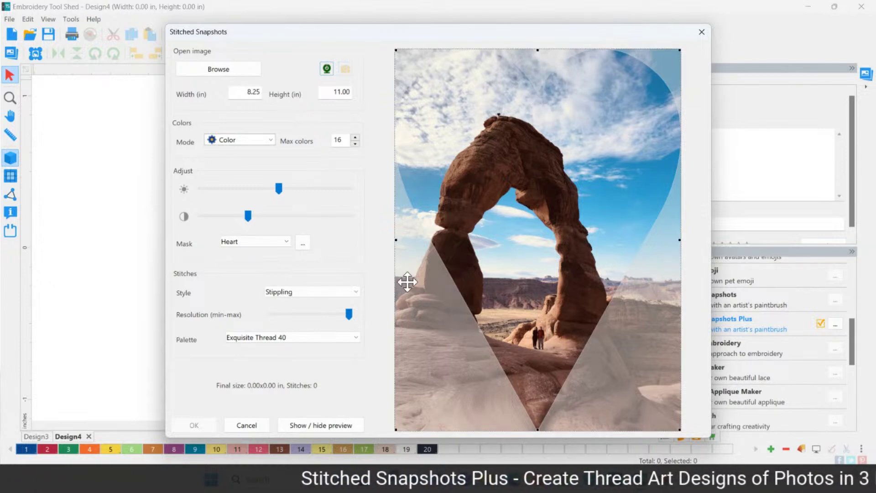
left_click(256, 242)
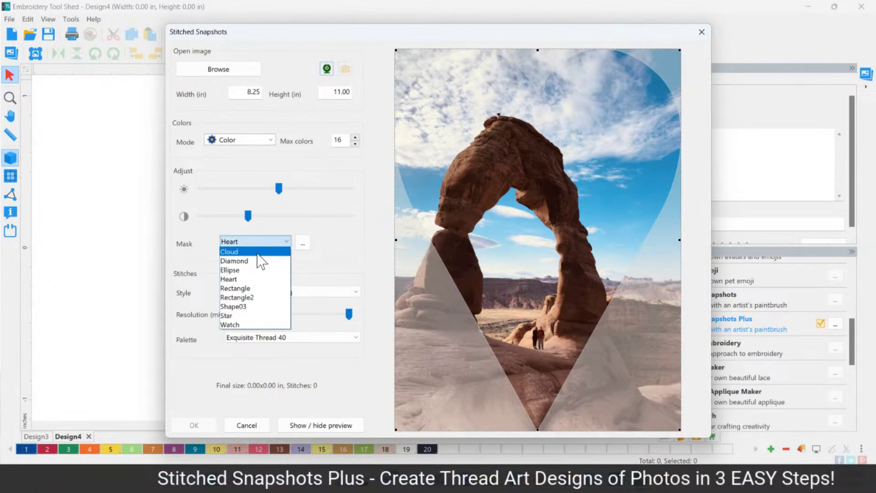
left_click(241, 289)
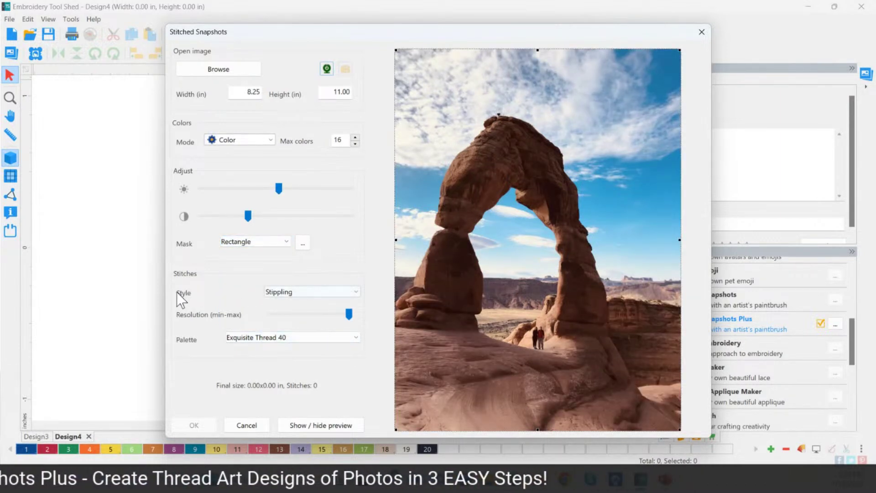
- Set the stitch style to Hatching with the Exquisite Thread 40 palette, and preview the stitched arch
left_click(319, 292)
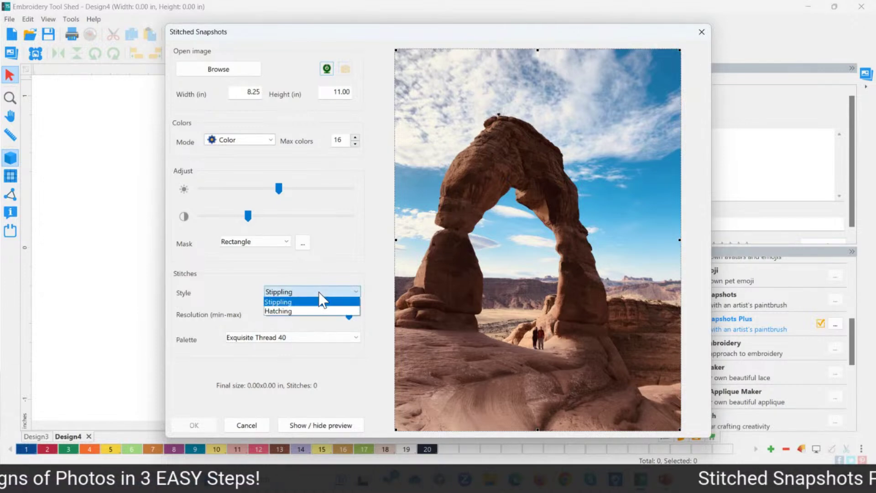
left_click(295, 311)
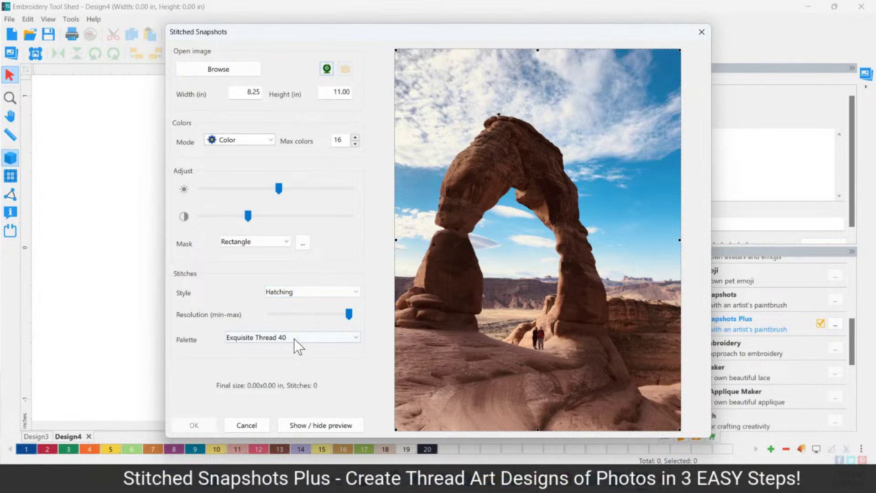
left_click(340, 338)
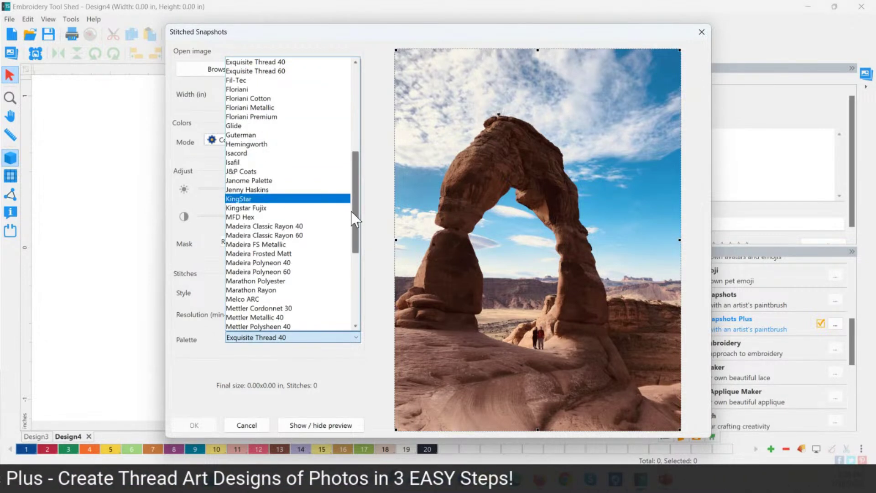
left_click_drag(355, 219, 366, 114)
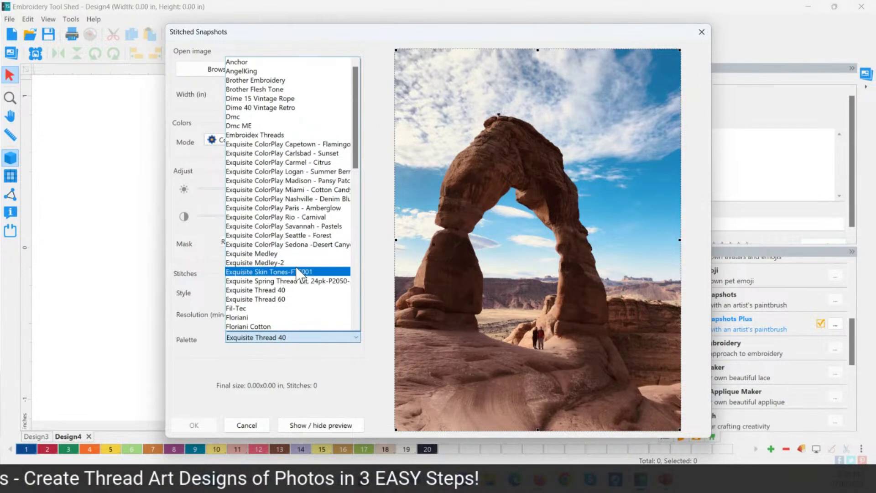
left_click(273, 290)
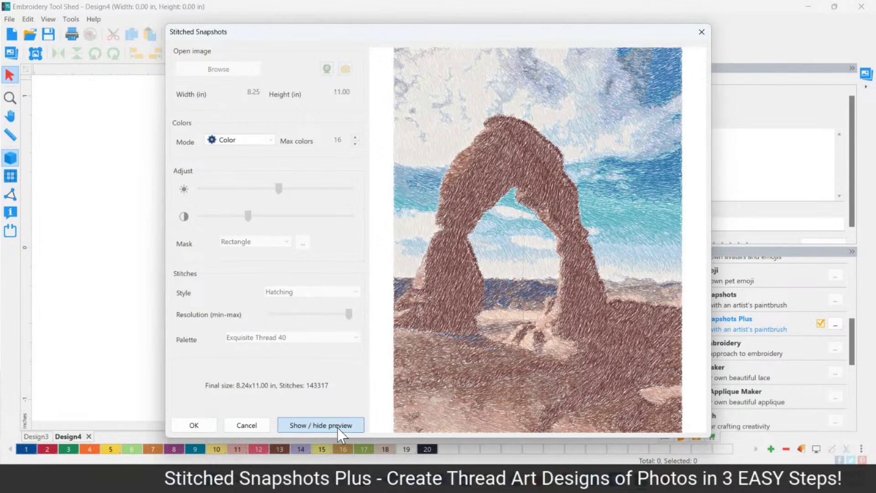
- Switch the stitch style to Stippling and preview the stitched arch for comparison
left_click(305, 428)
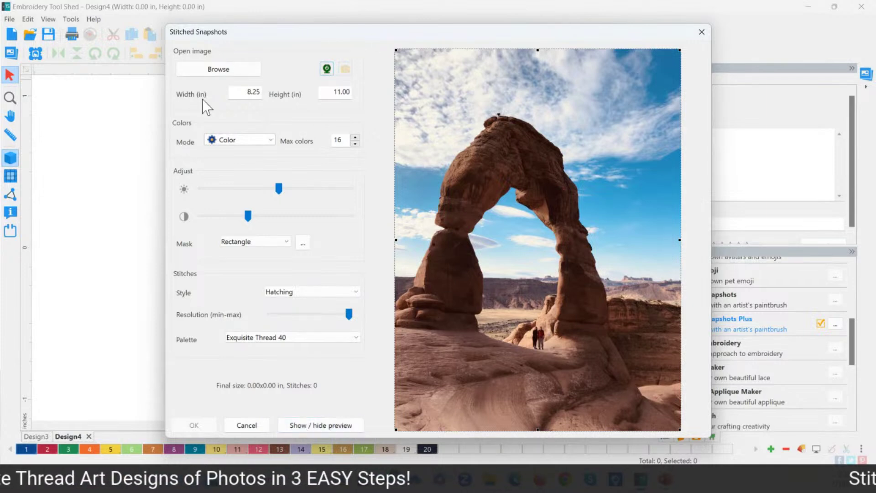
left_click(304, 294)
left_click(336, 427)
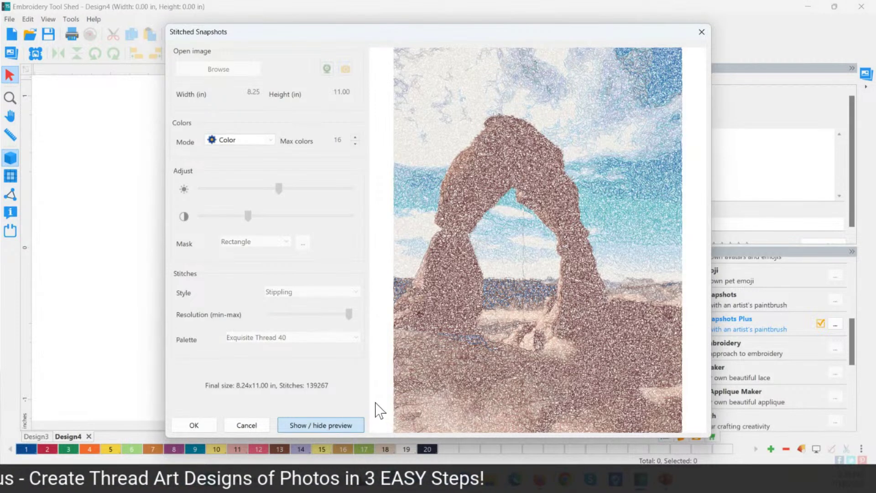
left_click(314, 425)
- Set the stitch style back to Hatching, create the arch embroidery from the preview, and deselect the design
left_click(306, 292)
left_click(300, 312)
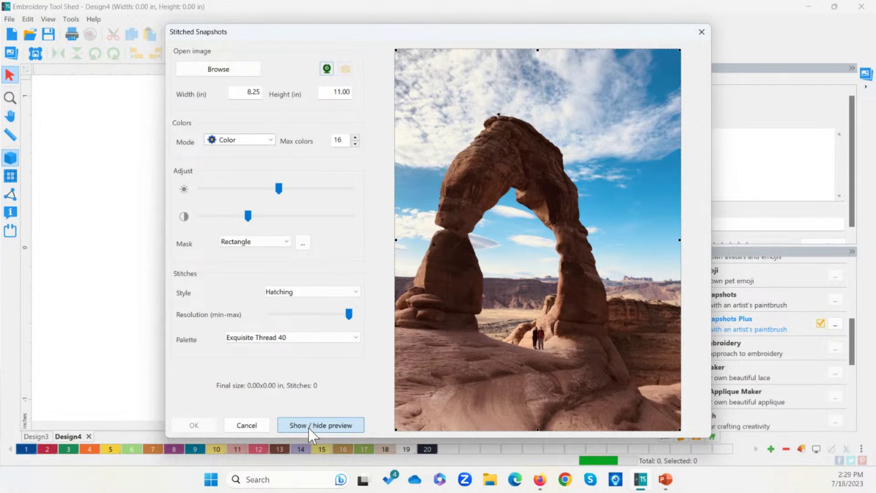
left_click(309, 428)
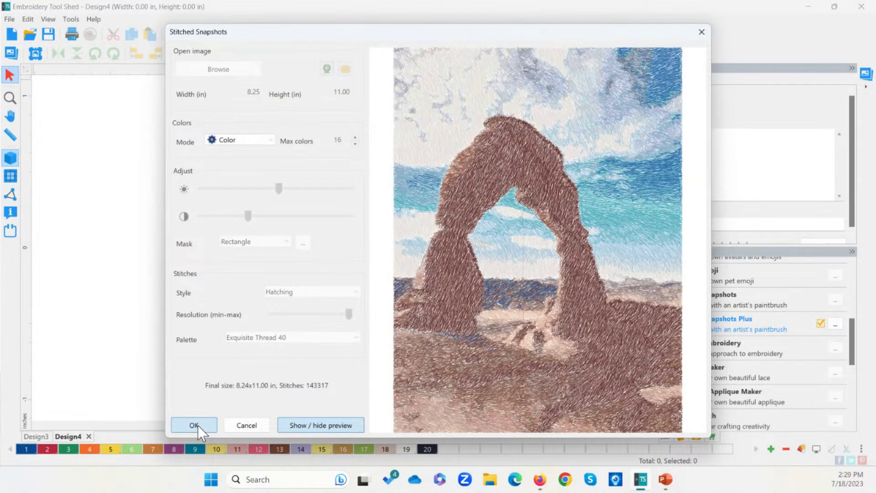
left_click(194, 425)
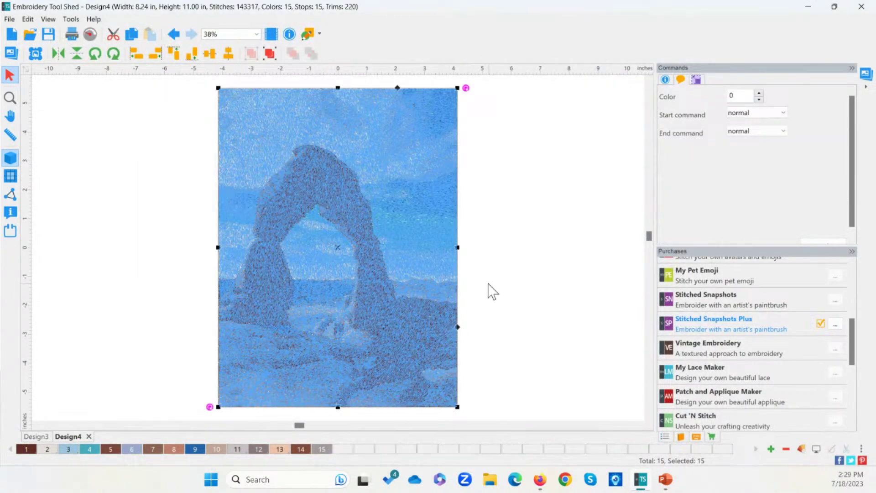
left_click(490, 296)
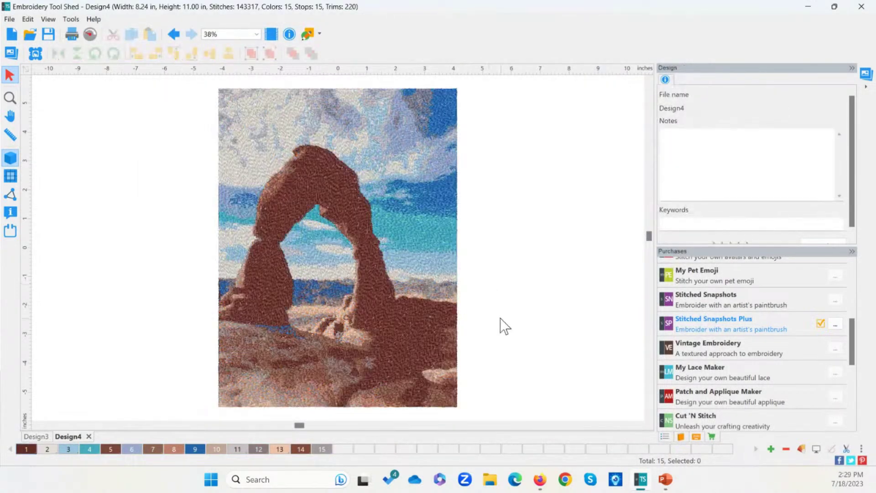
- Simulate the arch design's stitching from the first stitch to the last, and close the simulation
left_click(91, 35)
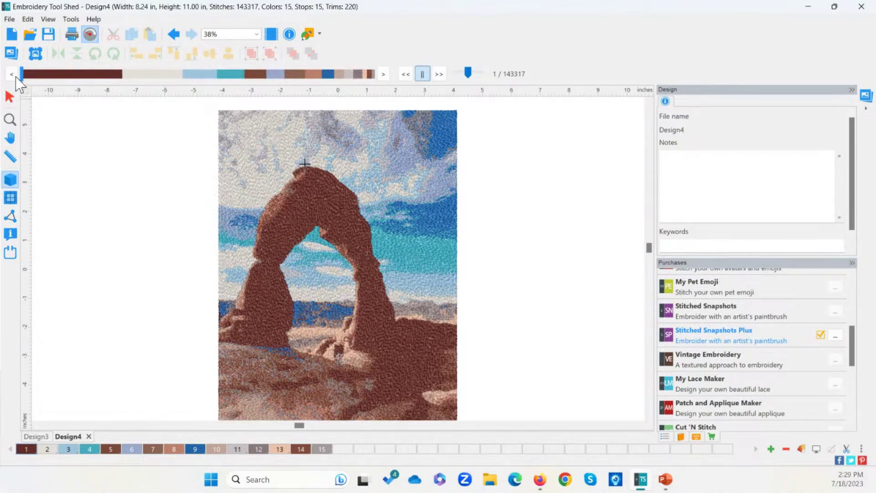
mouse_move(21, 75)
left_mouse_down()
mouse_move(104, 79)
mouse_move(145, 99)
left_mouse_up()
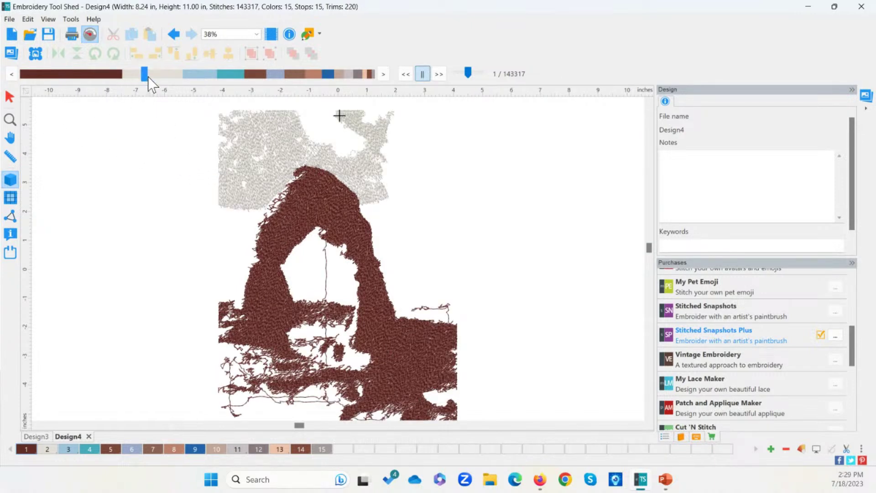
left_click_drag(160, 88, 449, 107)
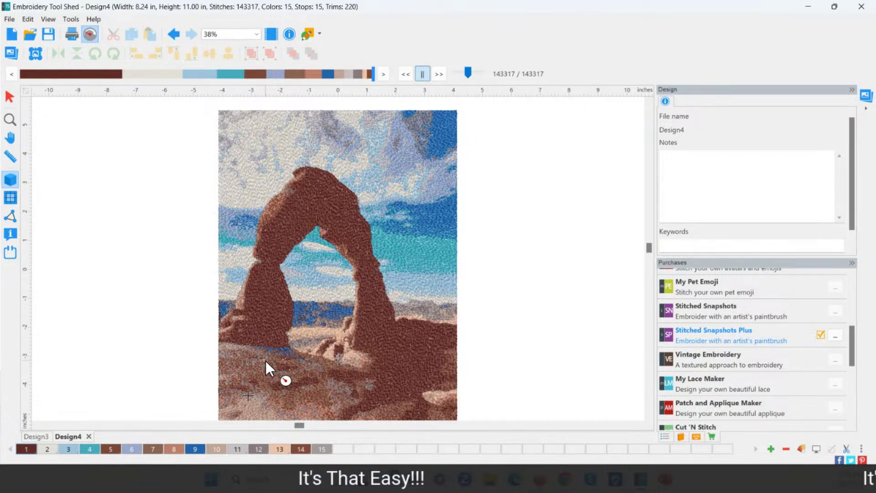
left_click(10, 120)
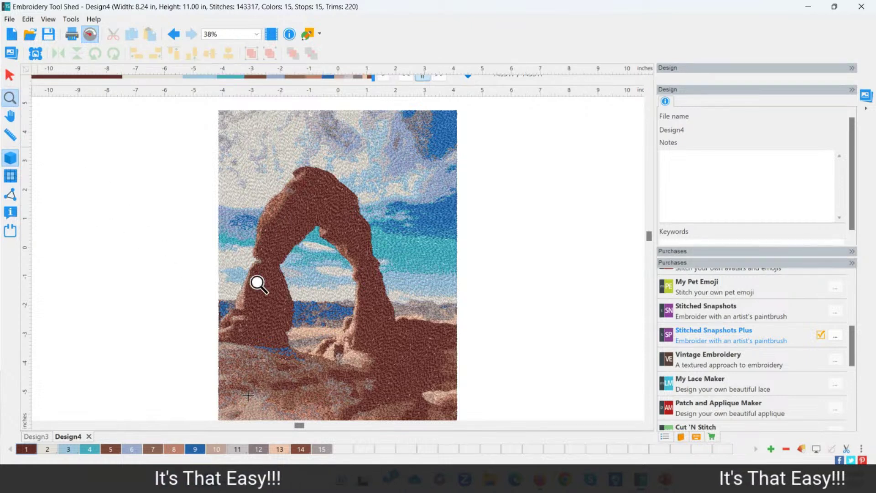
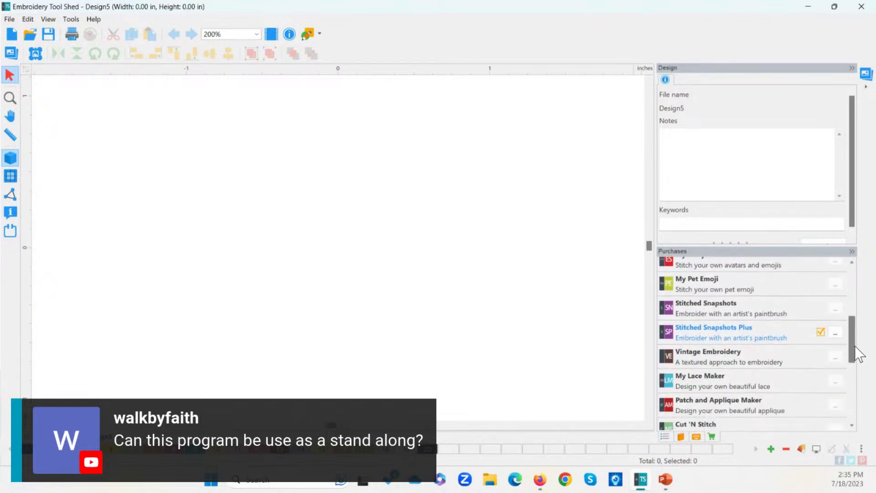
- Show the Manual and Tutorial help options for Stitched Snapshots Plus, and dismiss them
left_click(838, 335)
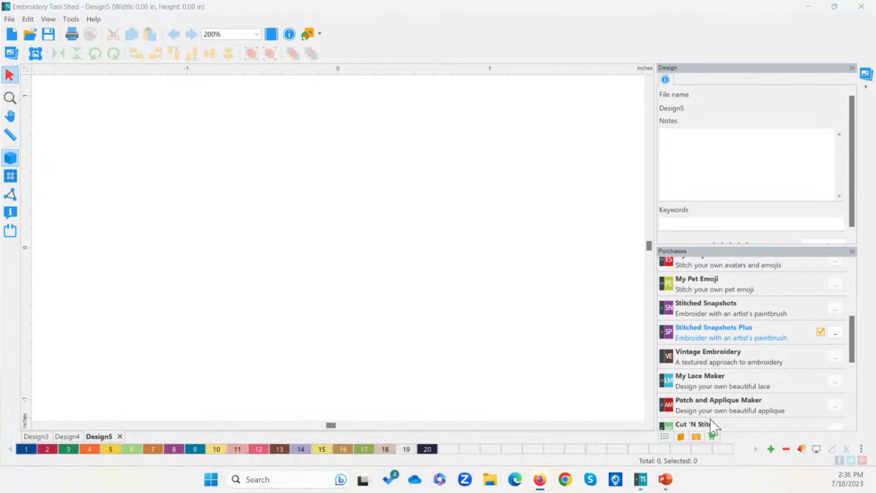
left_click(836, 333)
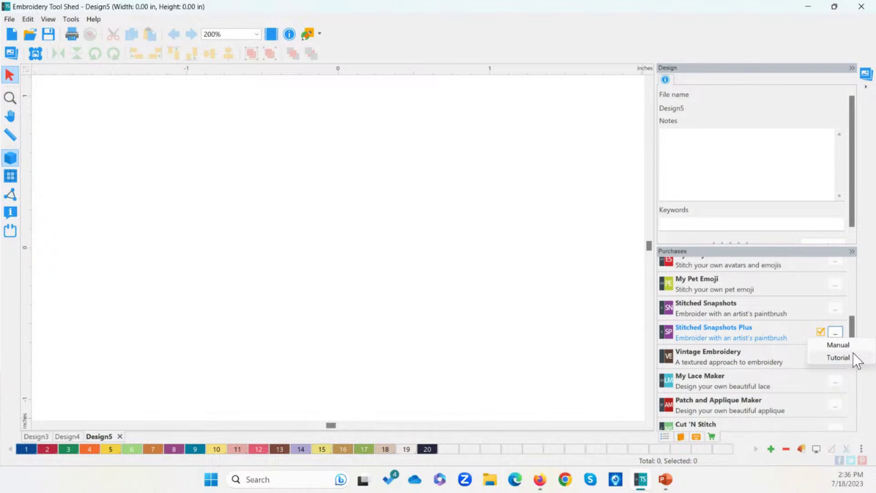
left_click(589, 318)
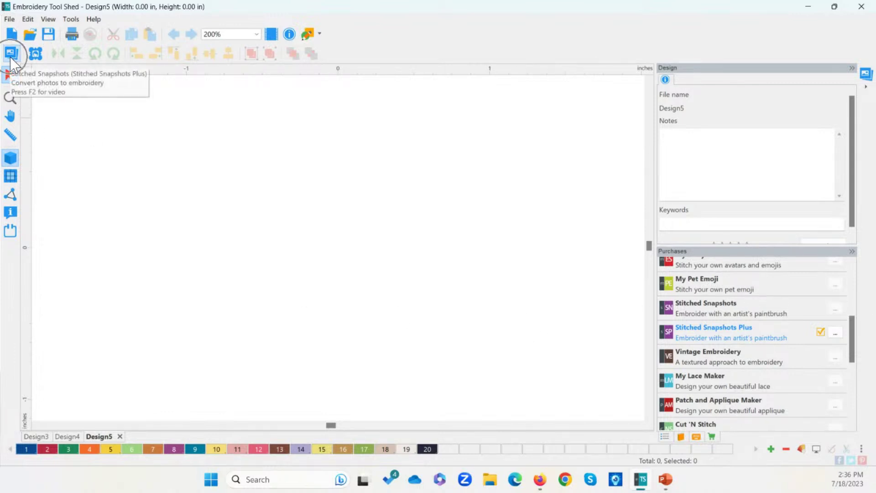
- Start Stitched Snapshots in the new blank design and load AutoDigi_Butterfly.png from the dime Images folder
left_click(10, 55)
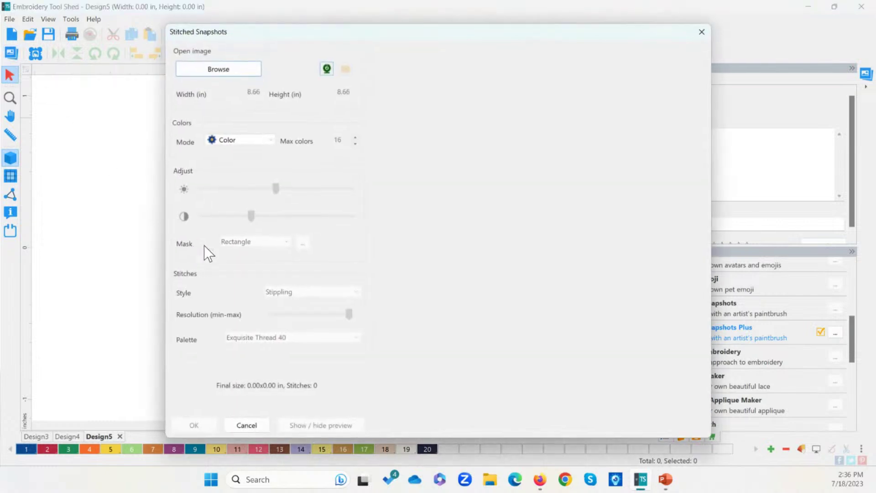
left_click(226, 72)
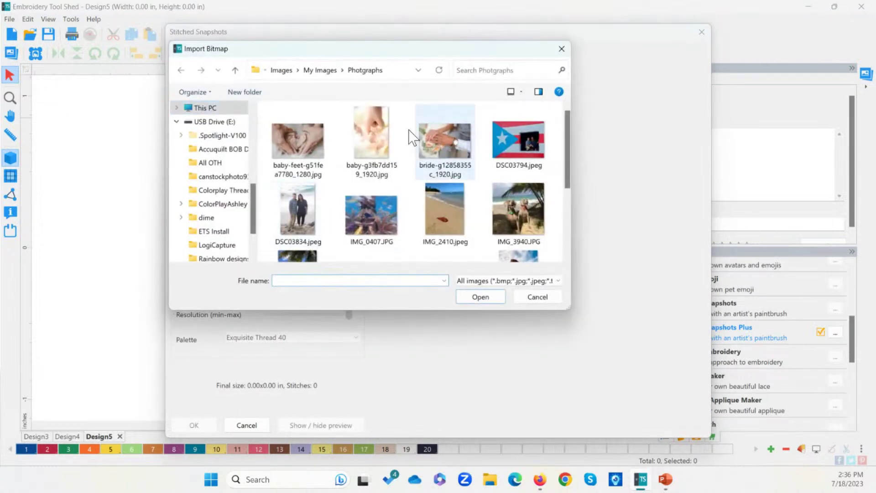
left_click(331, 73)
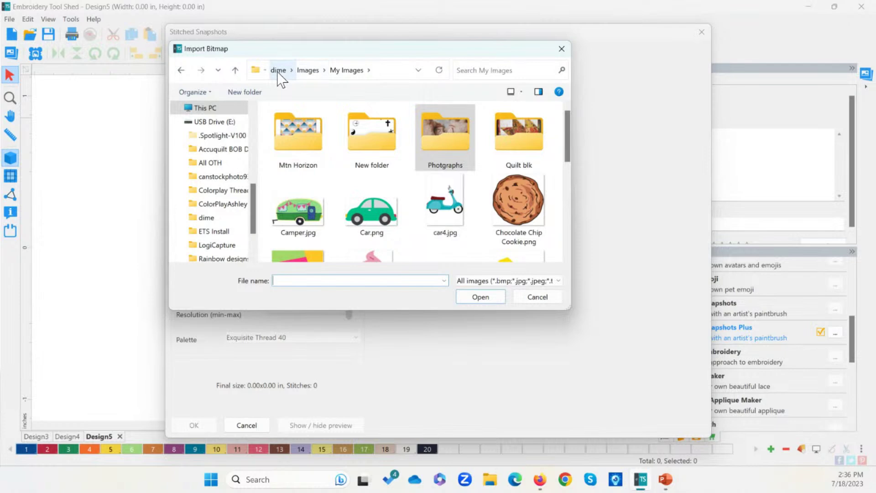
left_click(308, 70)
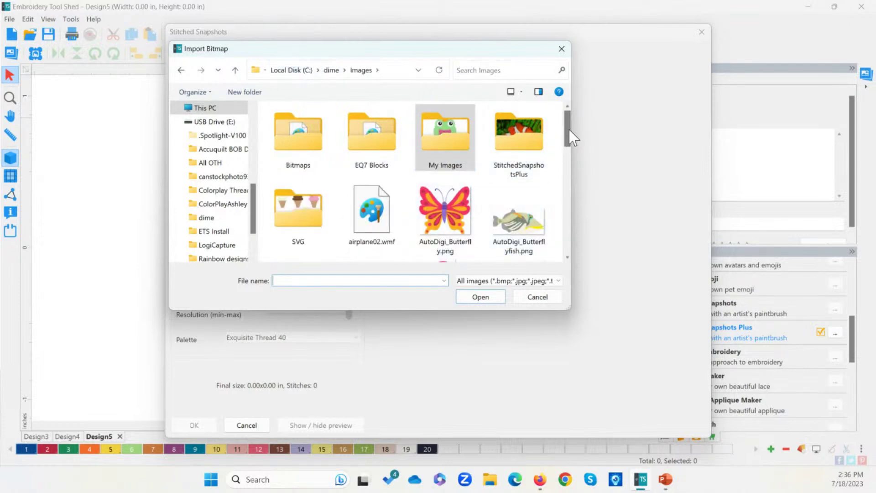
left_click_drag(569, 130, 566, 147)
left_click(459, 160)
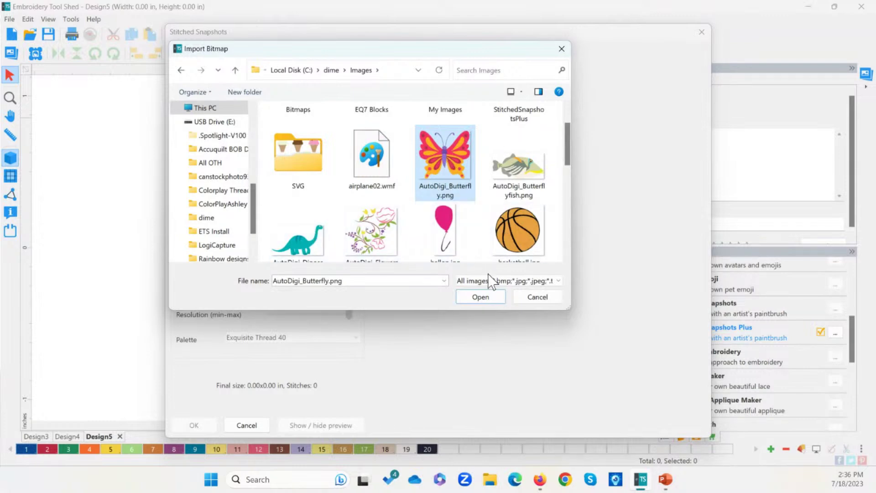
left_click(484, 300)
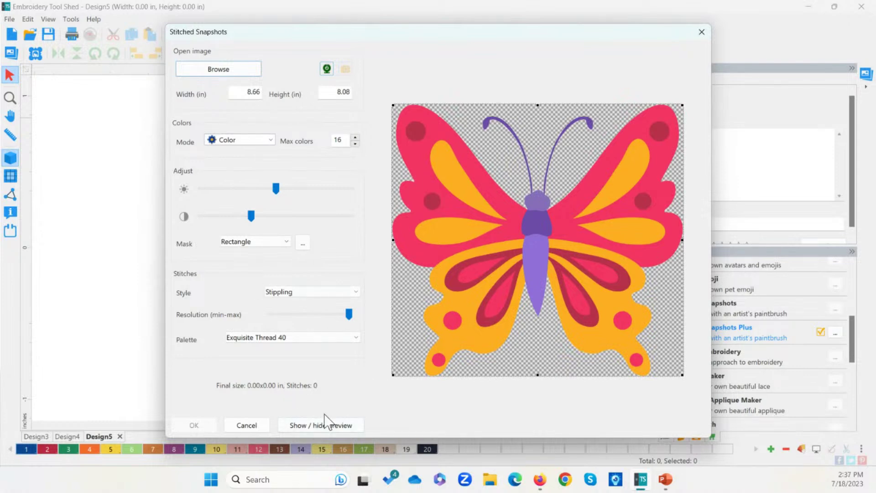
- Preview the butterfly in Stippling style with a maximum of 16 colors, and create the embroidery from it
left_click(346, 142)
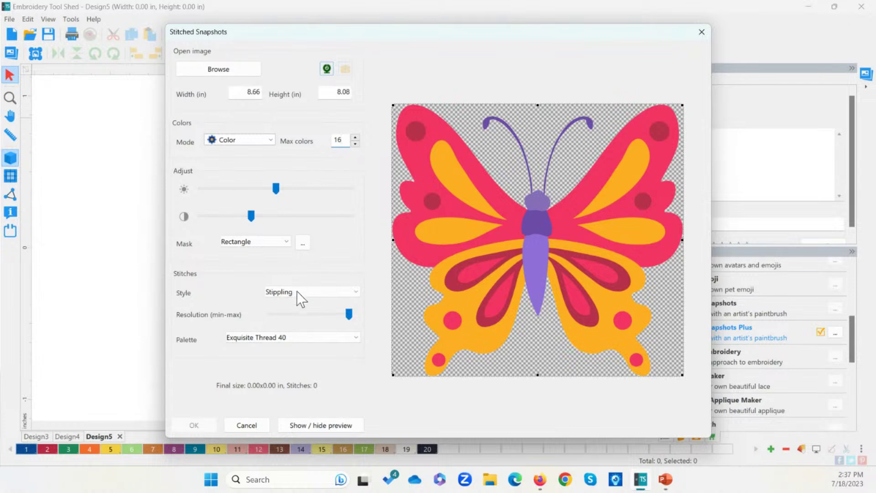
left_click(338, 426)
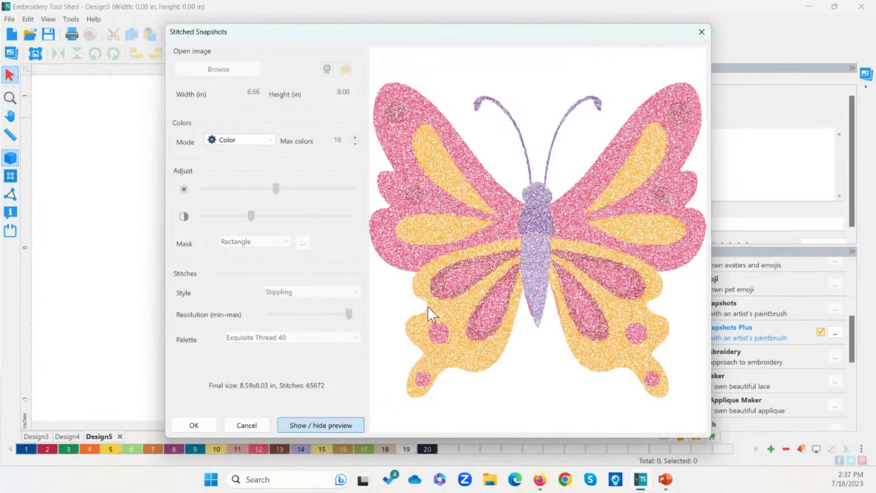
left_click(191, 425)
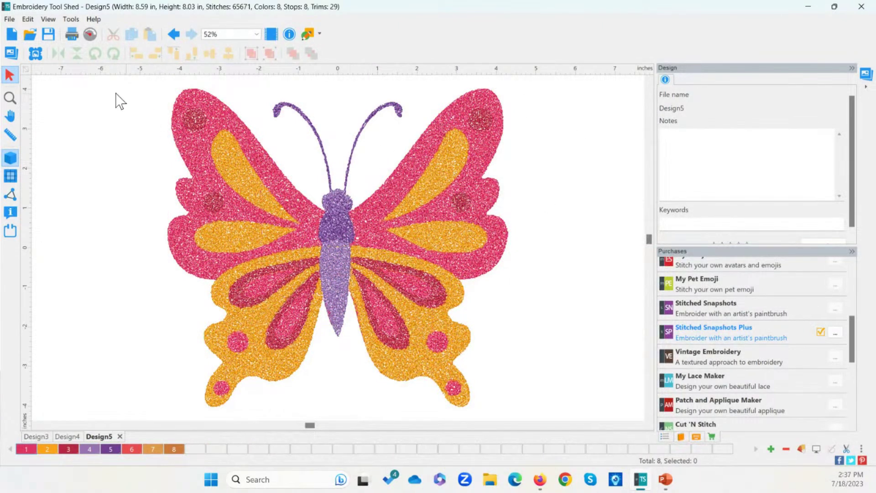
- Simulate the butterfly design's stitching from the first stitch to the last, and close the simulation
left_click(10, 98)
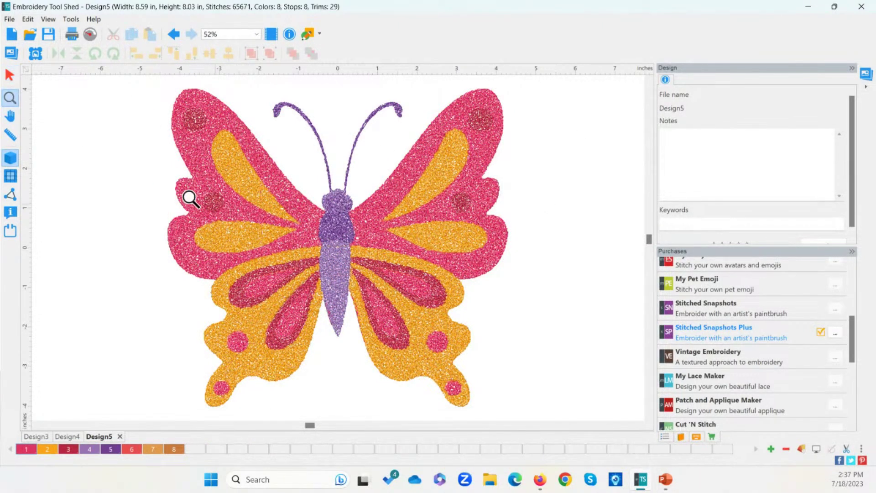
left_click(9, 74)
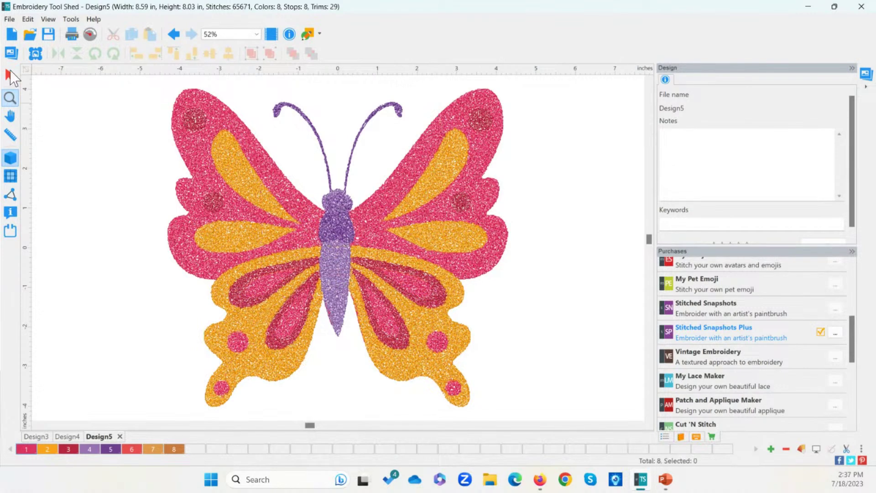
left_click(208, 178)
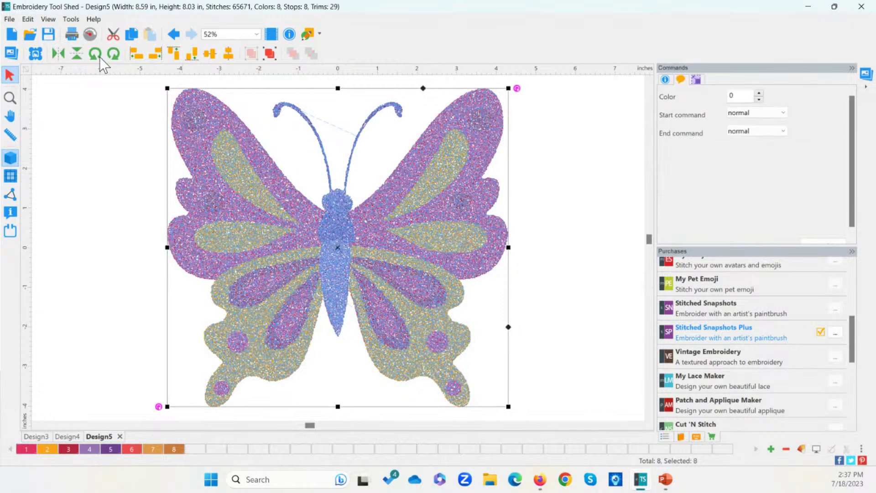
left_click(90, 35)
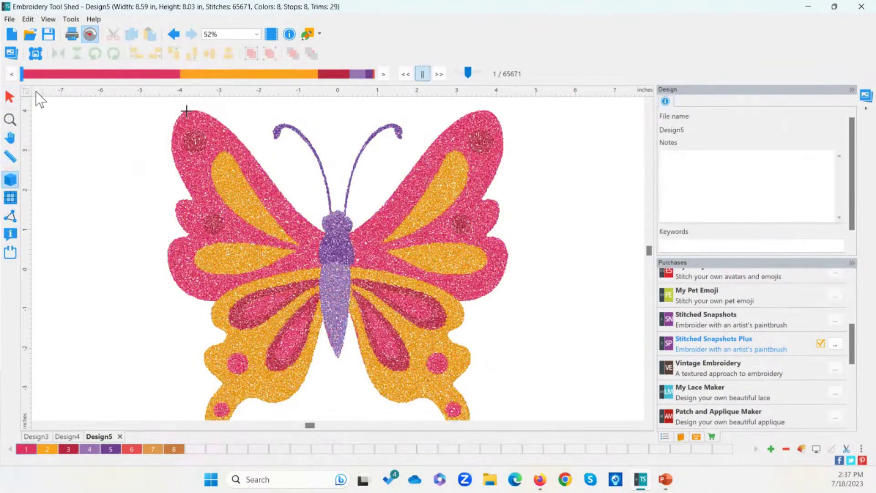
left_click_drag(21, 75, 388, 168)
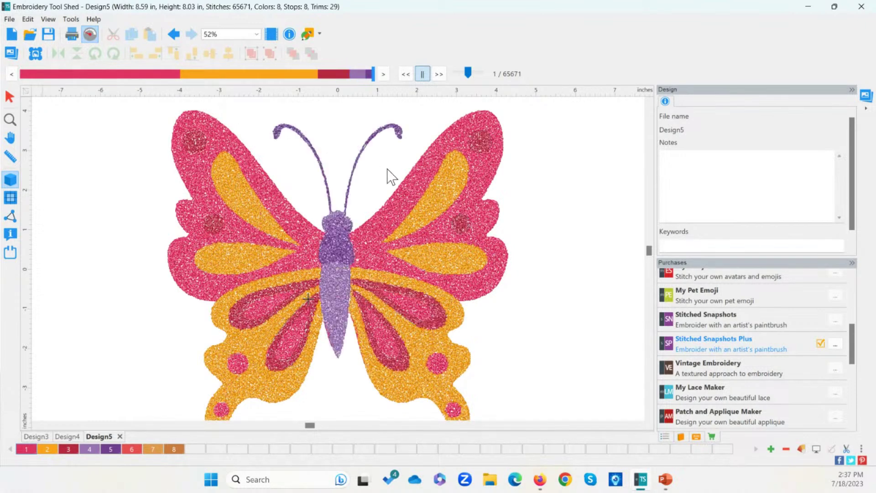
left_click(17, 100)
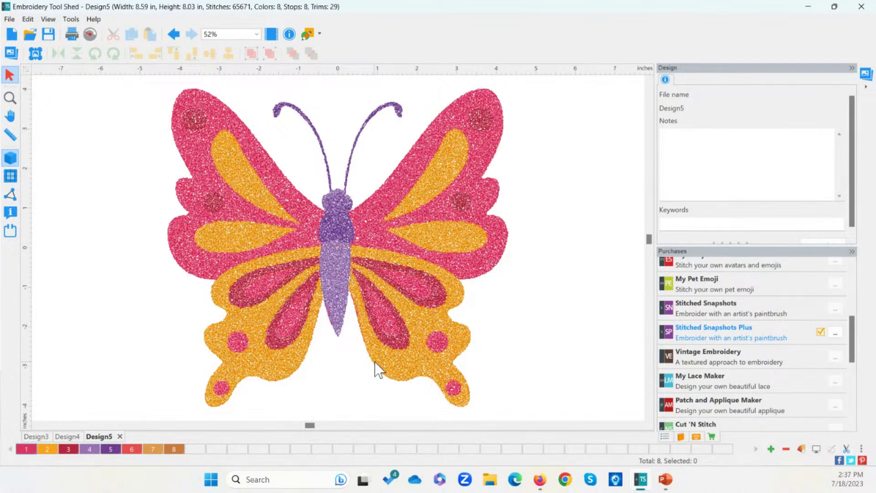
- Create a new blank design, start Photo Frame in it, and open the library of photo frames
left_click(12, 35)
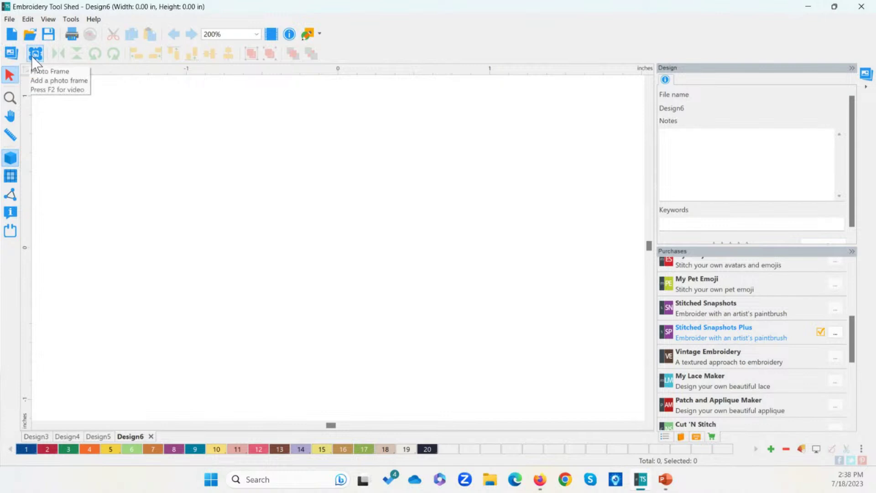
left_click(35, 53)
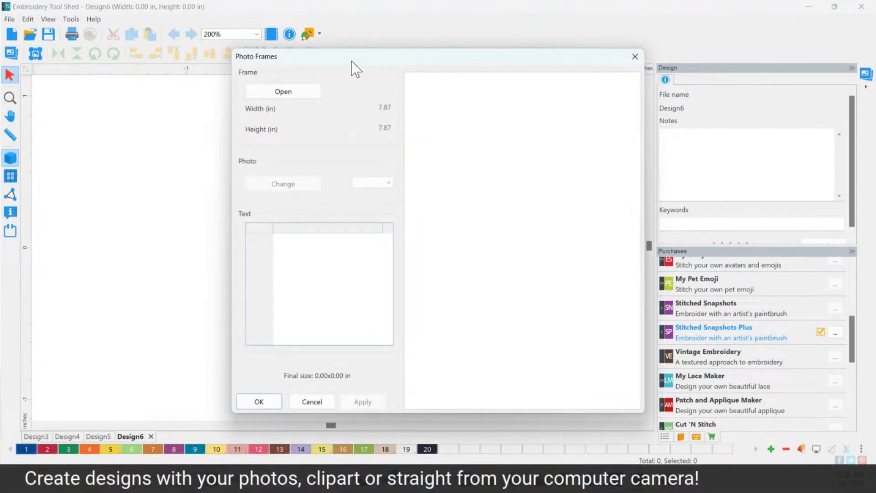
left_click(290, 94)
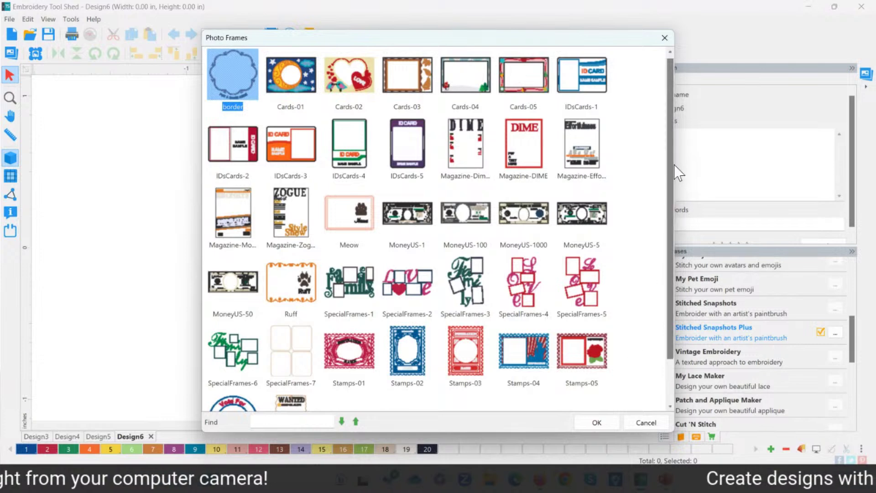
- Examine the available photo frames, including the card, ID card, and magazine cover styles
left_click_drag(672, 169, 677, 213)
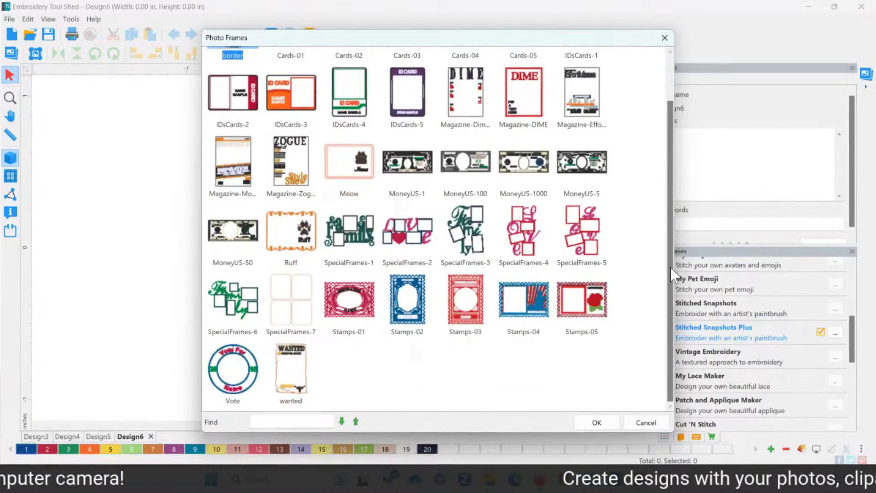
scroll(303, 294, "up", 1)
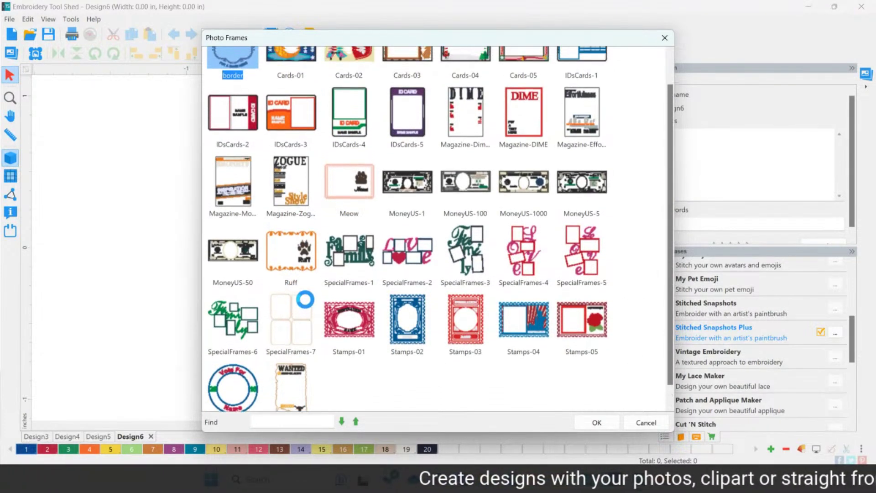
scroll(282, 239, "up", 1)
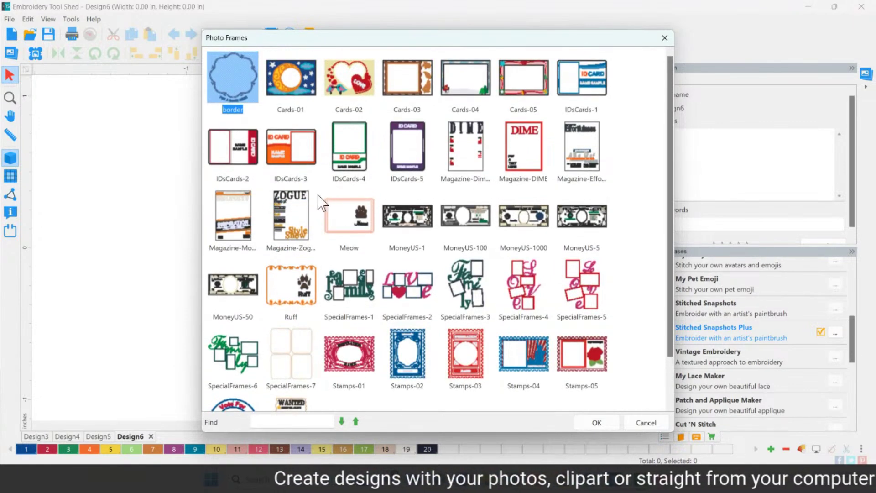
left_click(303, 234)
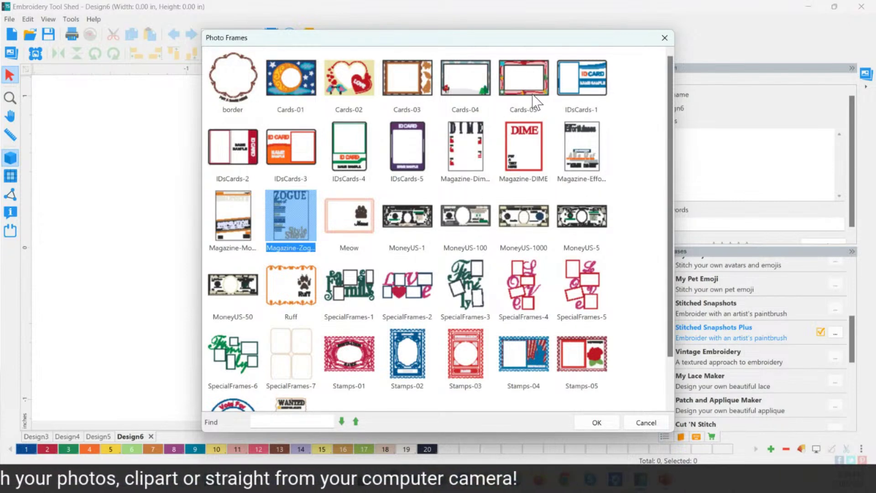
left_click(467, 84)
left_click(402, 80)
left_click(294, 85)
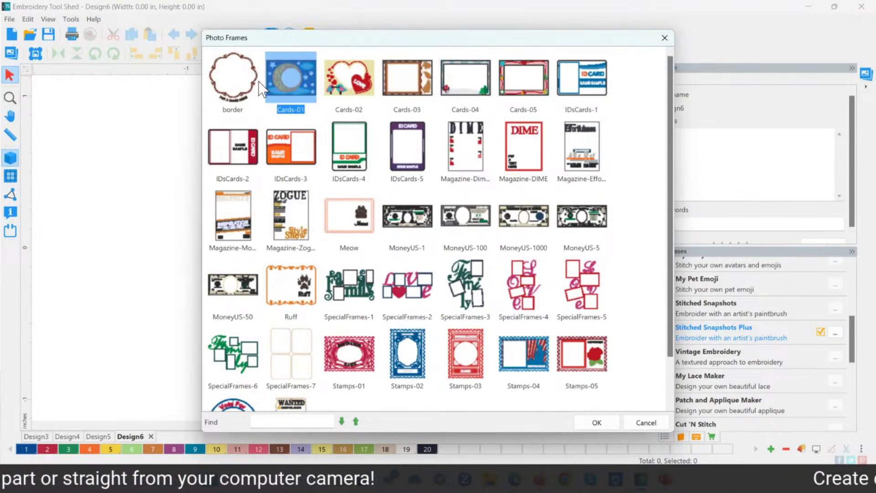
left_click(254, 84)
left_click(546, 79)
left_click(311, 153)
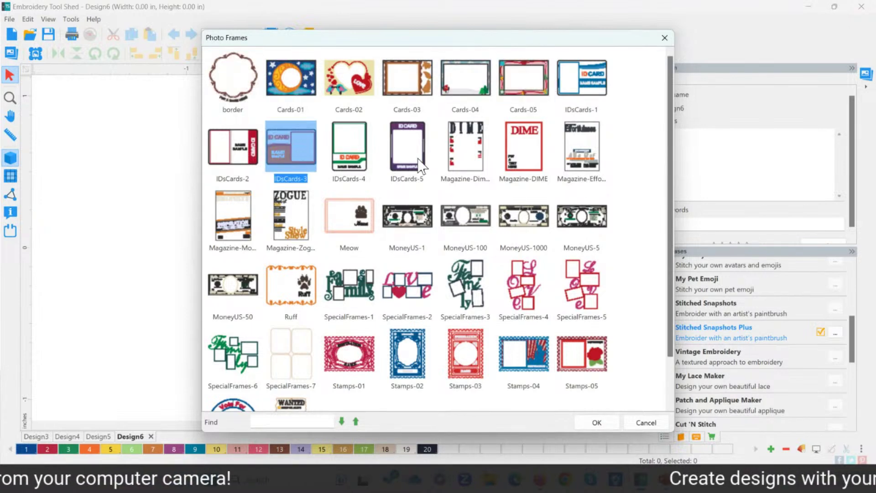
left_click(420, 162)
left_click(474, 157)
left_click(587, 162)
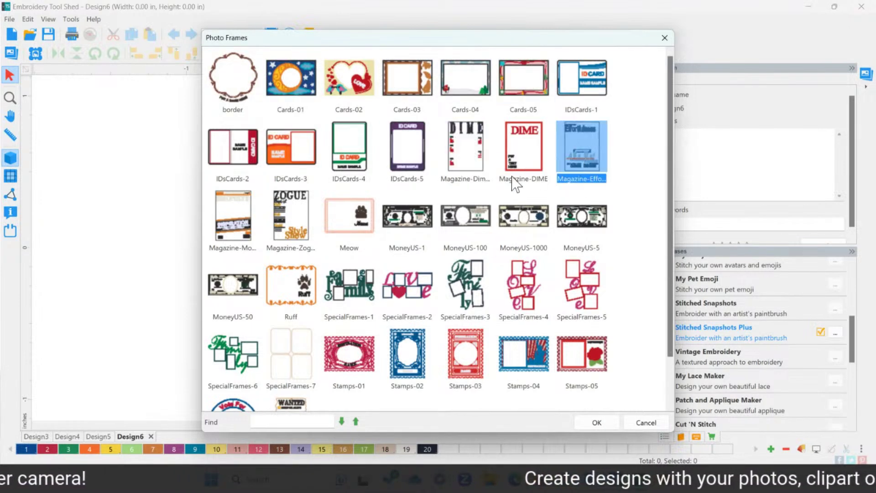
- Load the "border" photo frame and replace its placeholder text with the child's first name, applying the change
left_click(243, 90)
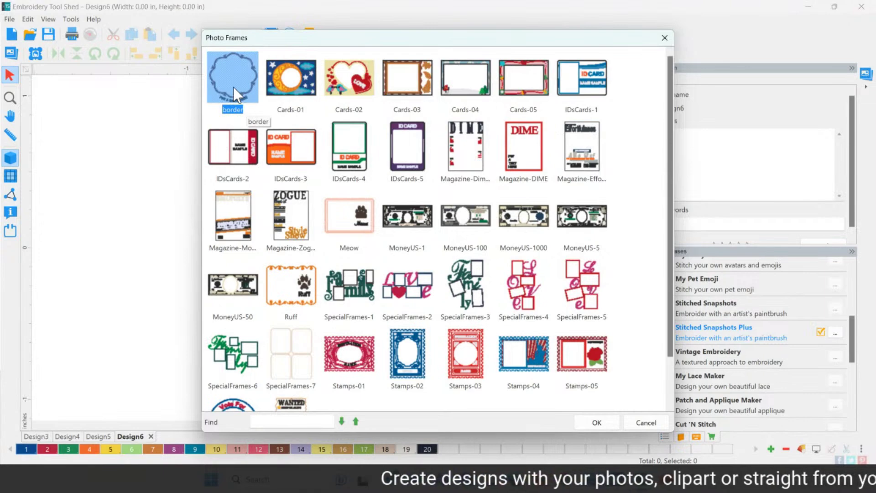
double_click(234, 87)
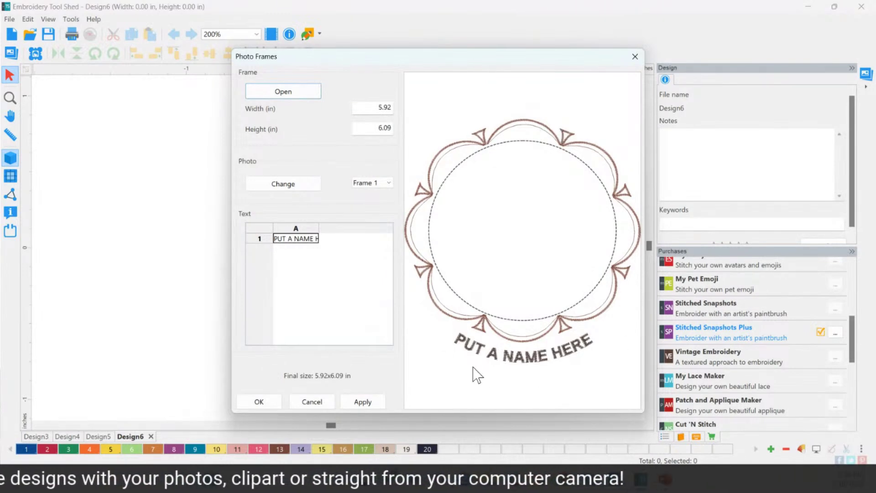
left_click(308, 238)
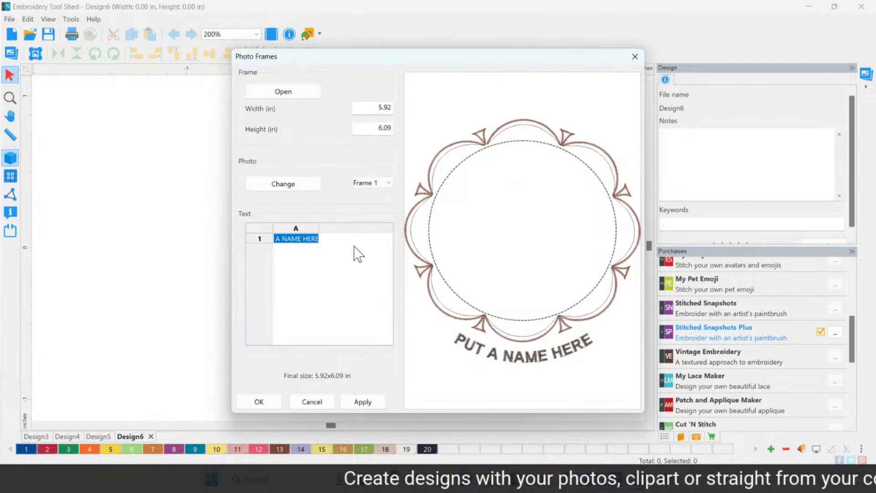
key("BackSpace")
type("Z")
key("BackSpace")
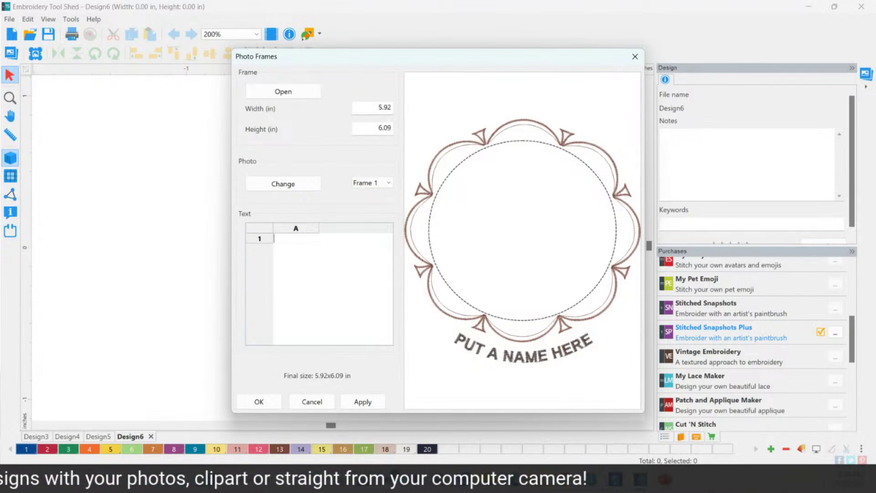
type("Zoet")
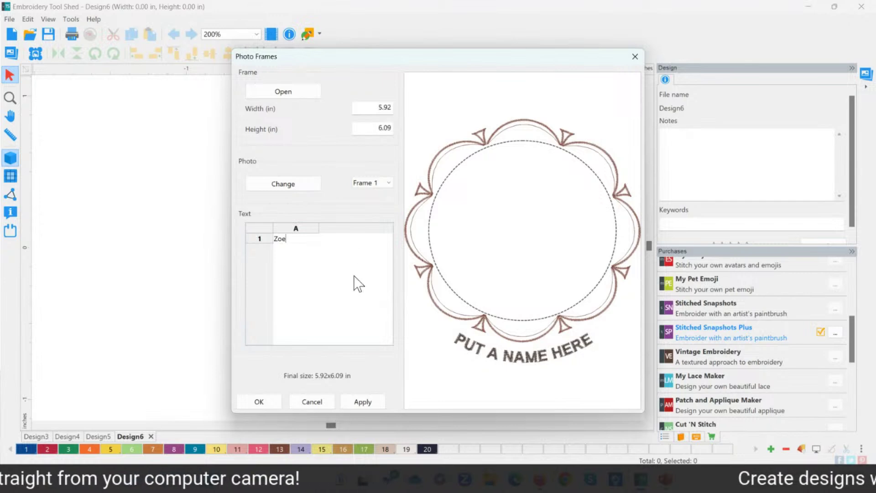
left_click(368, 401)
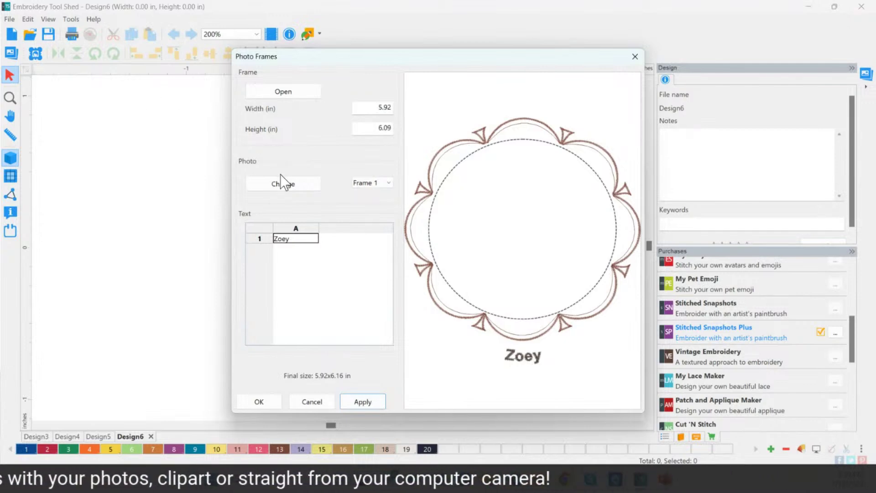
- Load baby-feet-g51fea7780_1280.jpg from the Photgraphs folder inside My Images as the photo for Frame 1
left_click(311, 187)
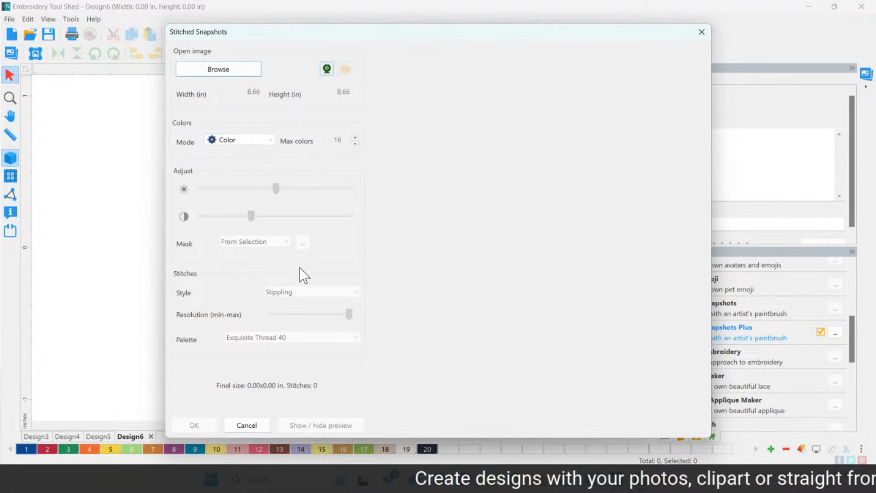
left_click(236, 75)
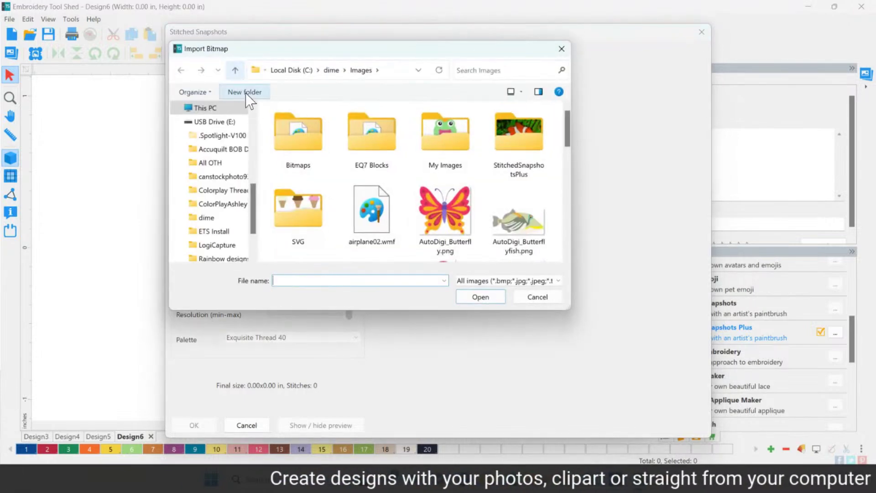
double_click(445, 131)
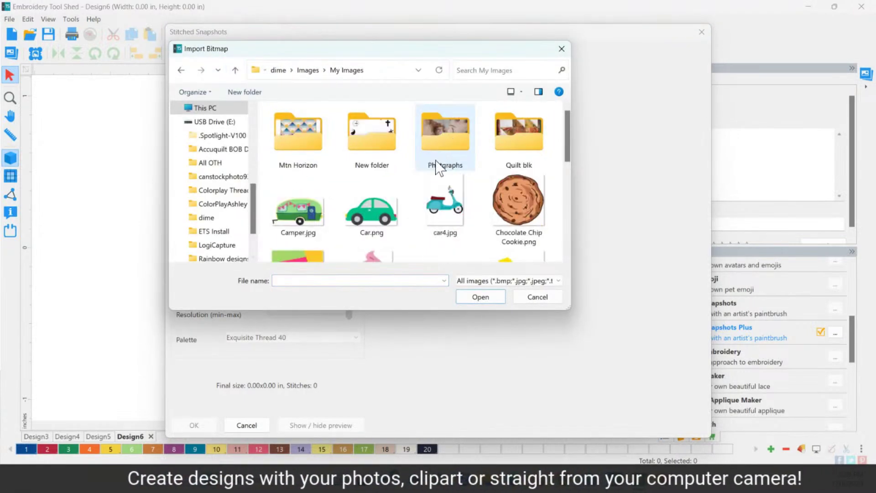
double_click(450, 136)
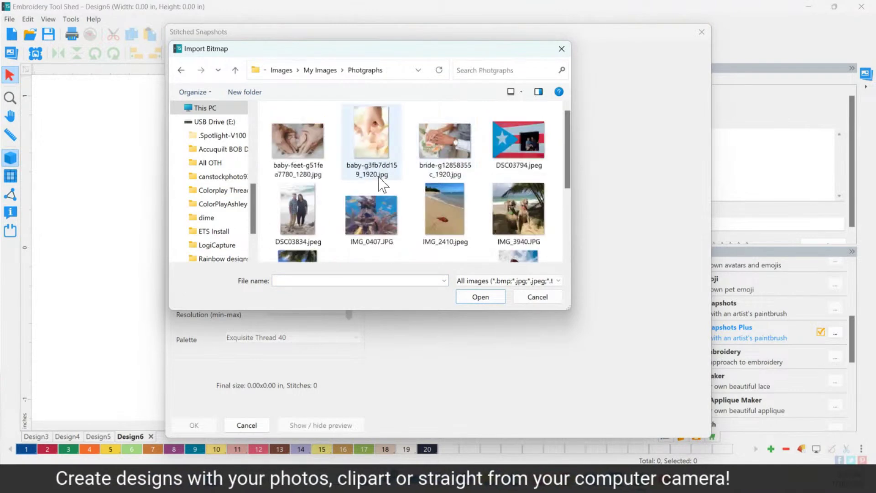
left_click(300, 153)
double_click(300, 146)
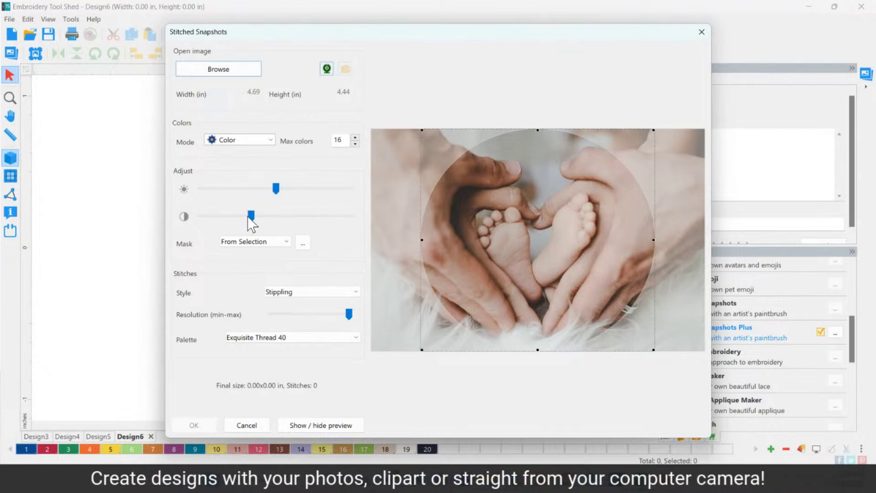
- Increase the baby-feet photo's contrast, keep the Stippling style, and create the framed photo embroidery
left_click_drag(251, 216, 310, 228)
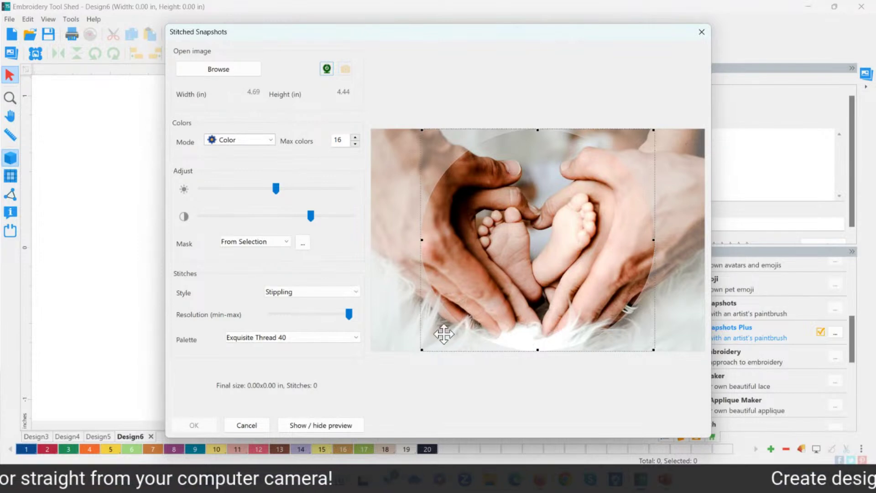
left_click(315, 292)
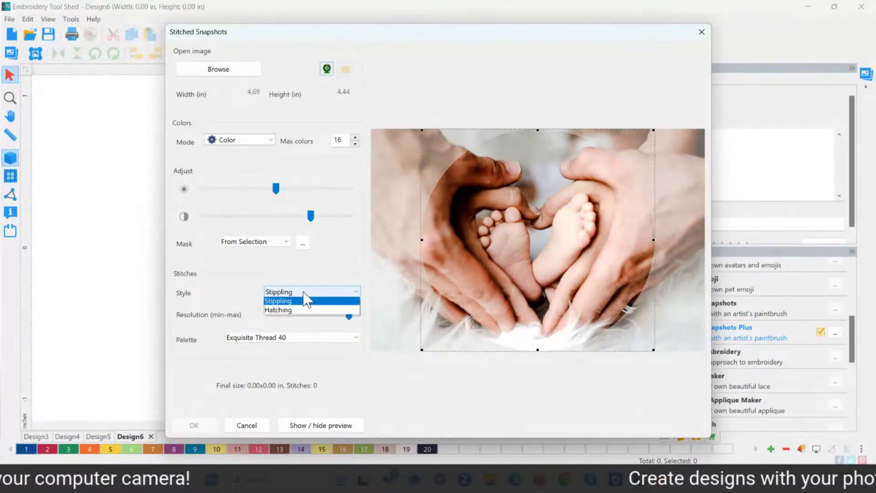
left_click(300, 302)
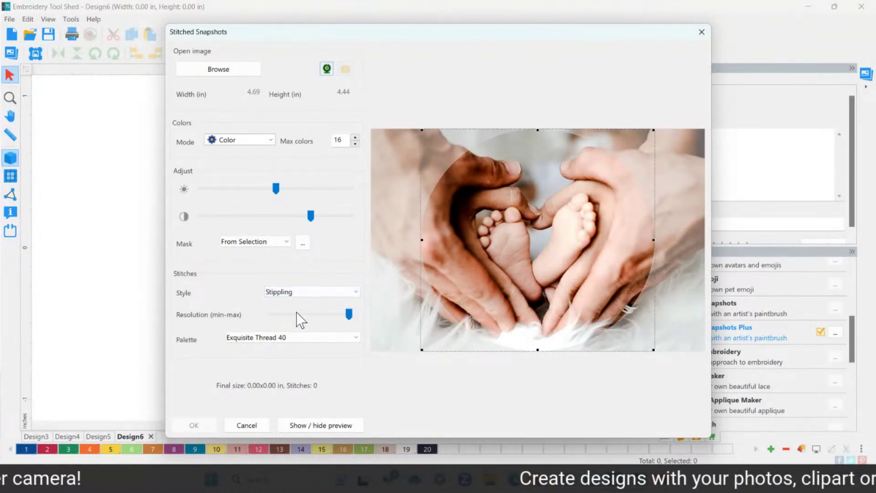
left_click(316, 424)
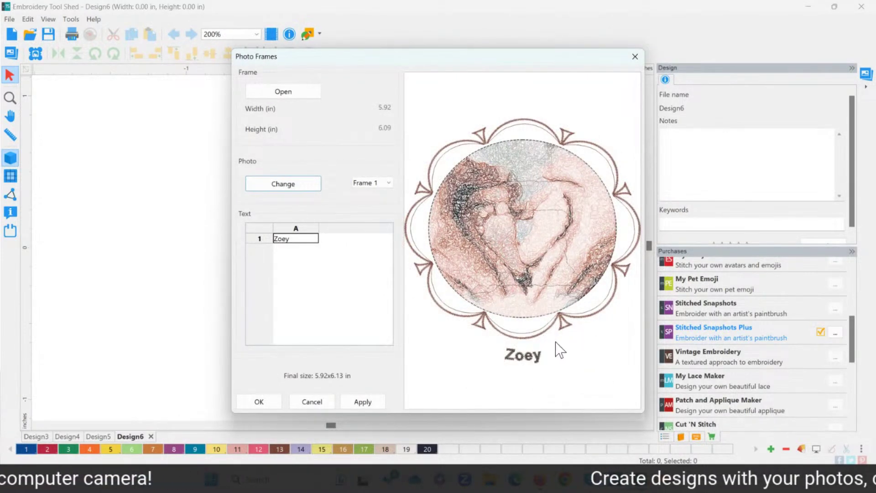
left_click(258, 401)
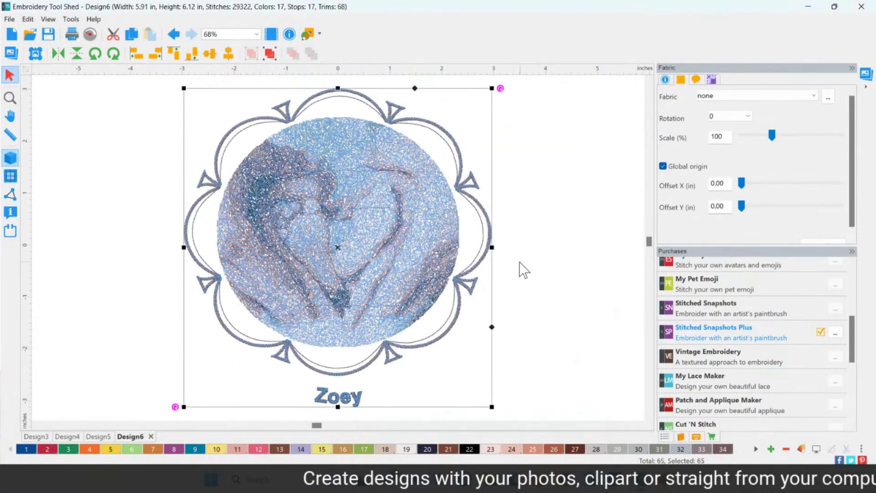
- Choose the "Ruff" photo frame with the paw-print border for a framed pet design
left_click(561, 273)
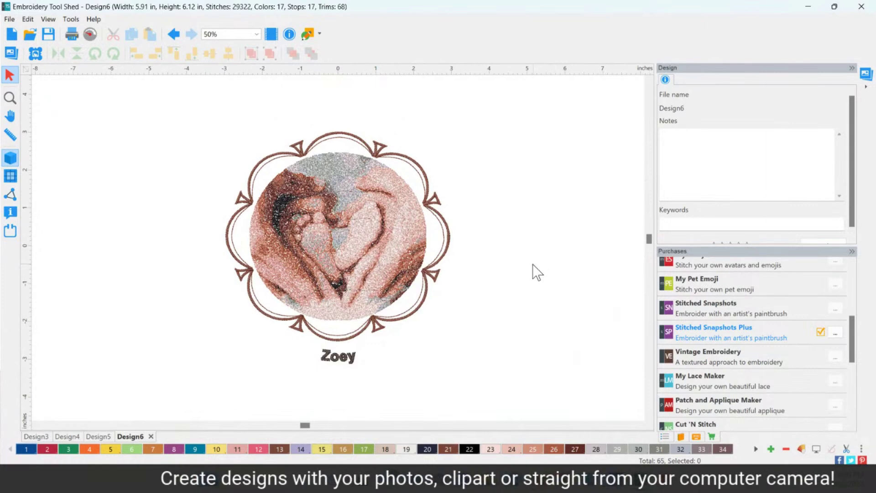
scroll(533, 264, "down", 1)
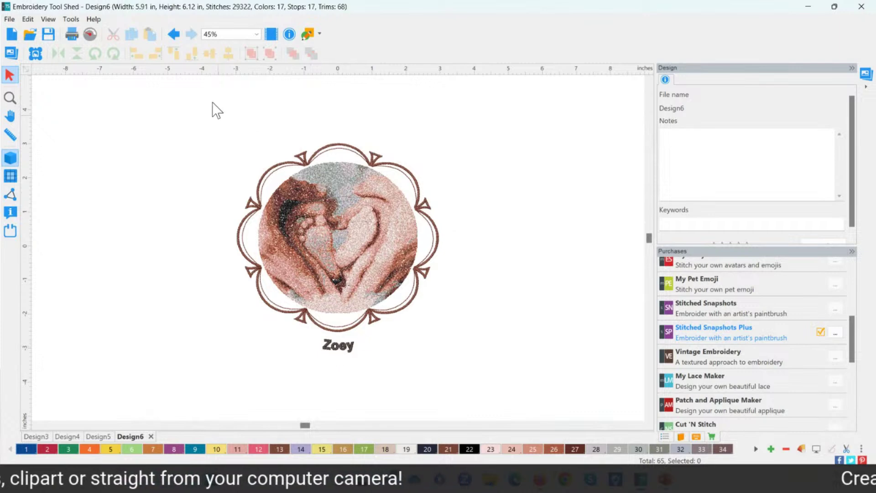
left_click(35, 54)
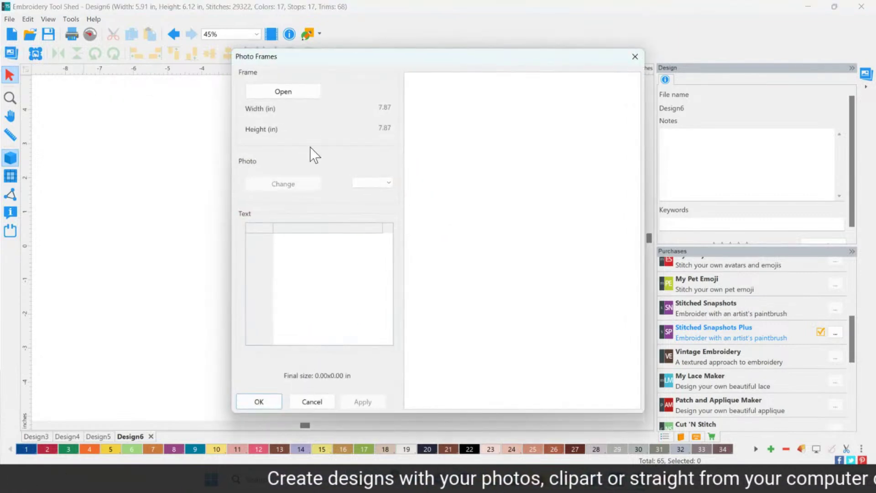
left_click(302, 95)
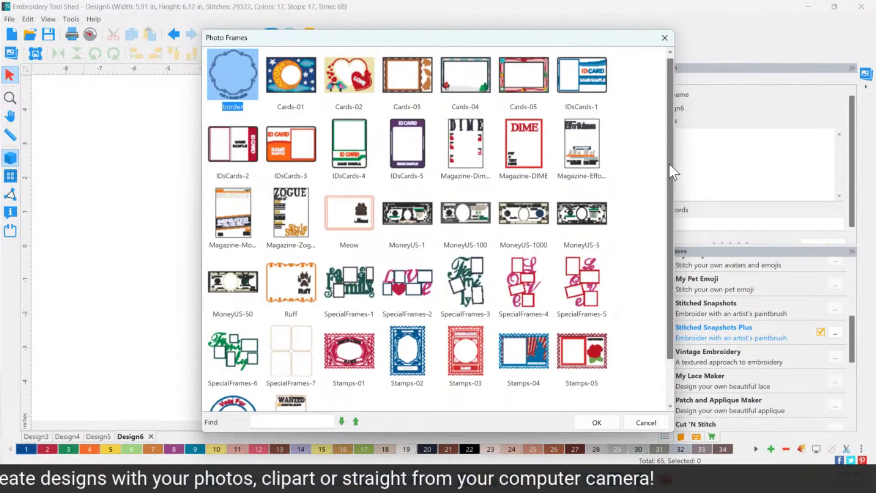
left_click_drag(670, 164, 676, 240)
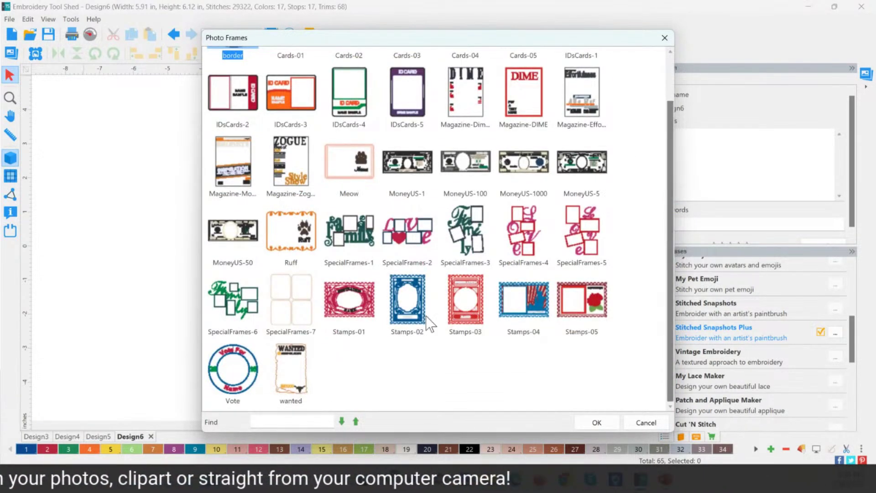
left_click(301, 246)
double_click(288, 239)
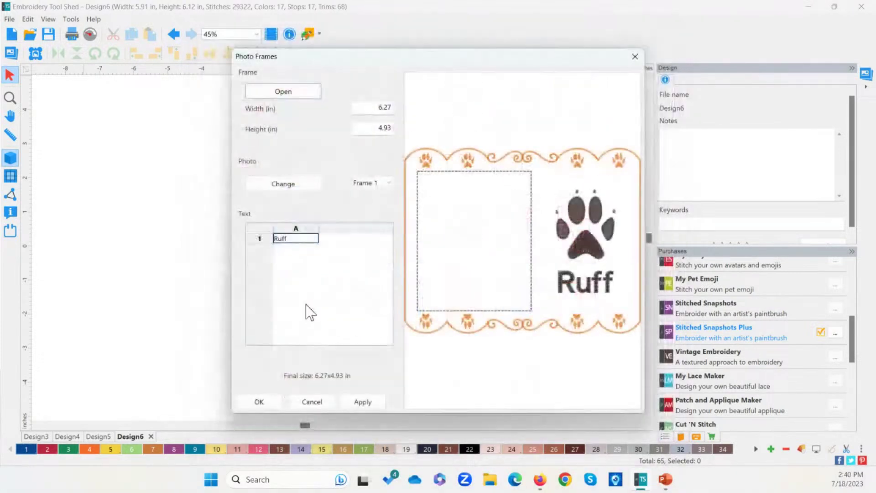
- Load the brown puppy close-up from a subfolder of Images as the photo for Frame 1
left_click(291, 188)
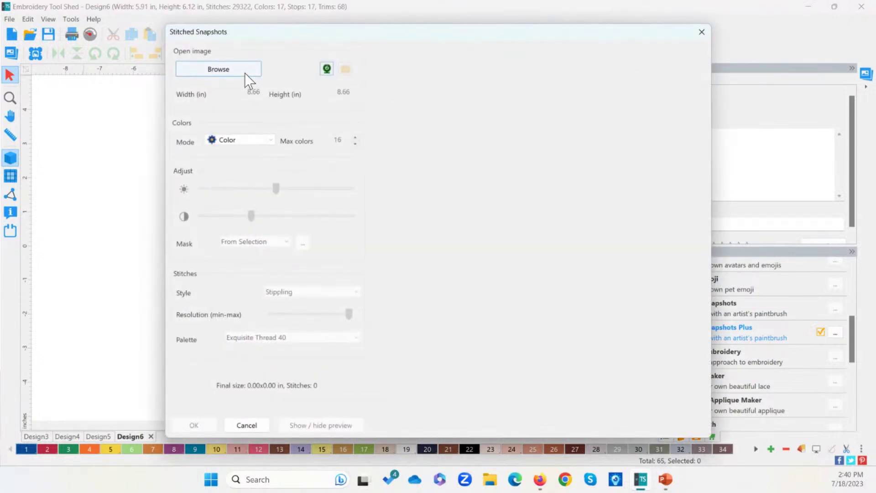
left_click(245, 73)
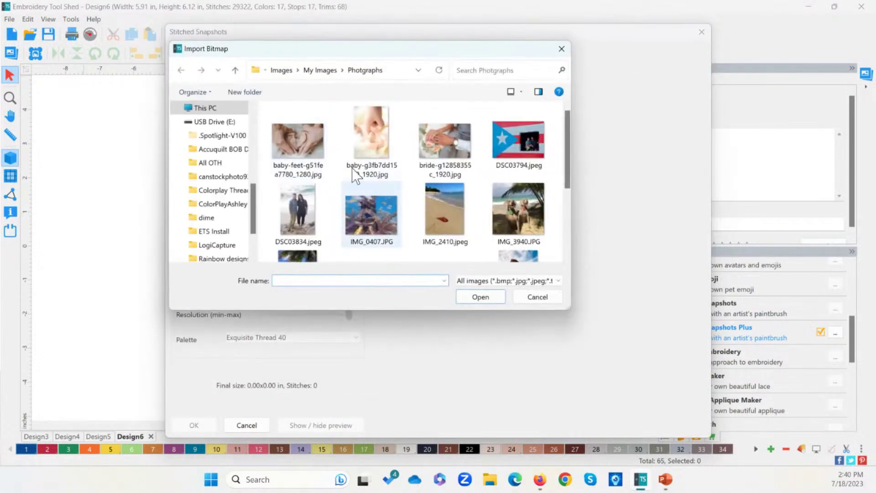
left_click(320, 71)
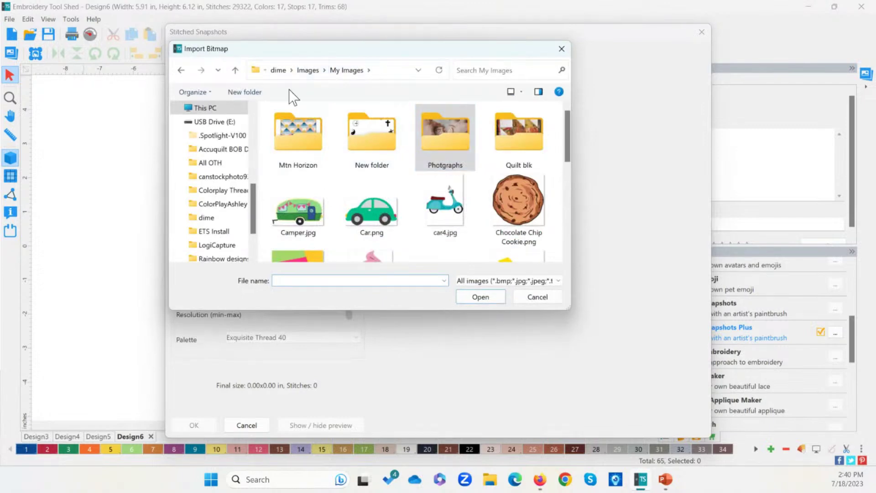
left_click(308, 70)
double_click(519, 136)
double_click(516, 158)
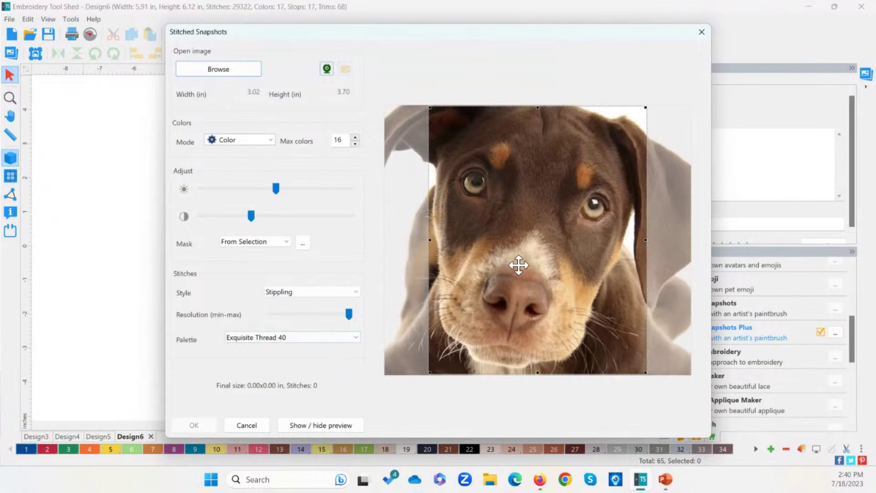
- Shift the crop area over the puppy's face, place the stippled photo in the frame, and discard the framed design
left_click_drag(518, 260, 513, 264)
left_click(345, 423)
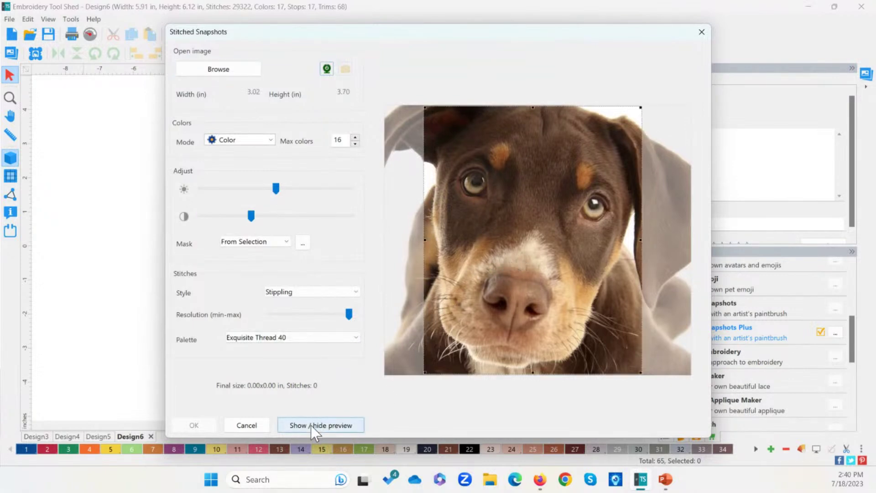
left_click(204, 425)
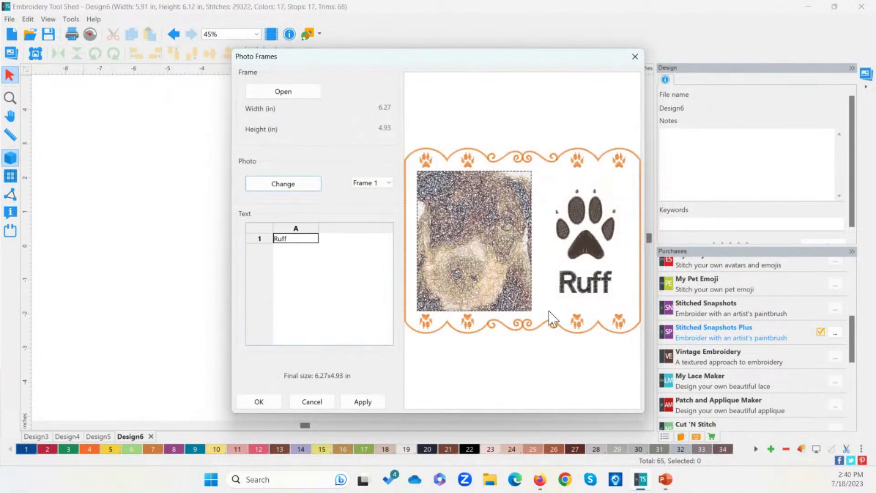
left_click(635, 57)
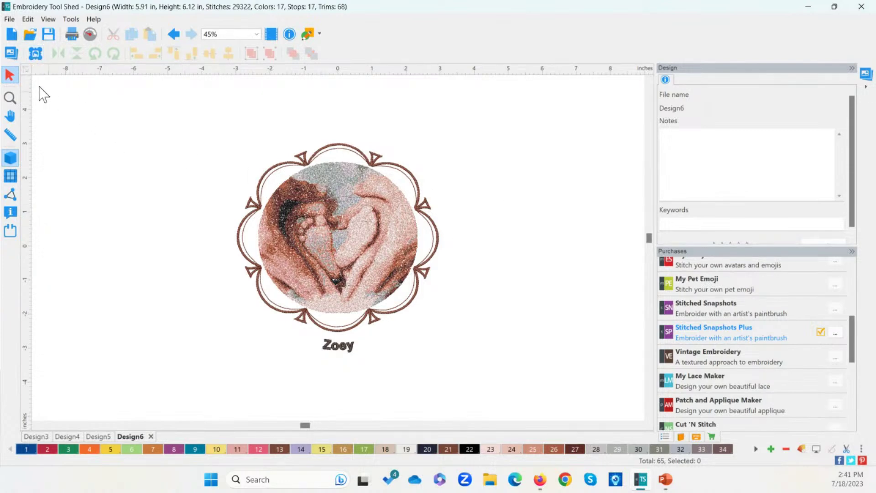
- Start a new design and capture the handwritten name with the heart for Stitched Snapshots using the IPEVO VZ-R camera
left_click(12, 37)
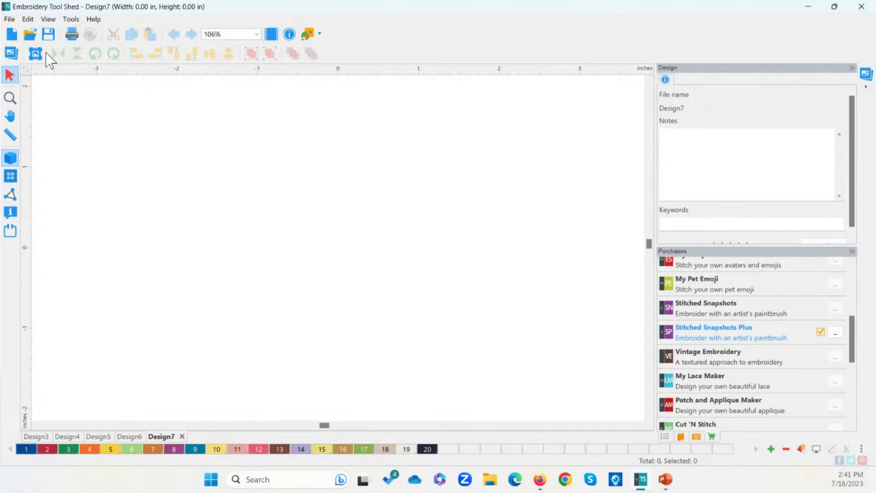
left_click(13, 55)
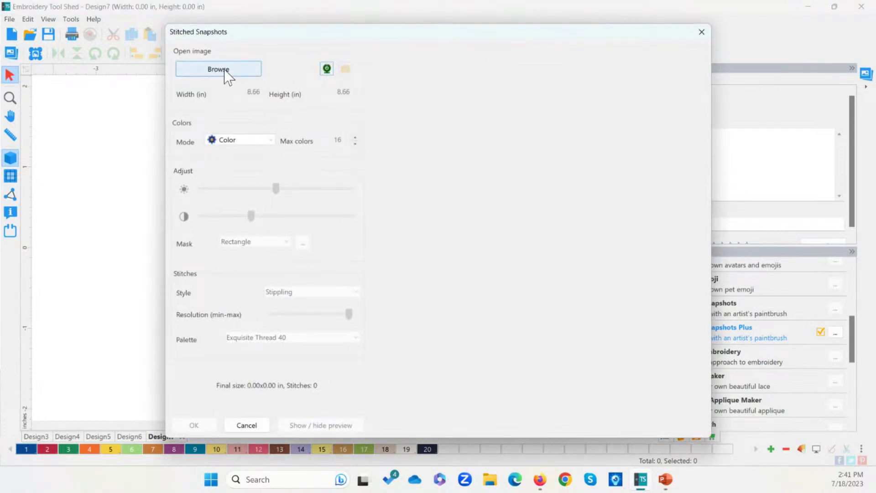
left_click(328, 70)
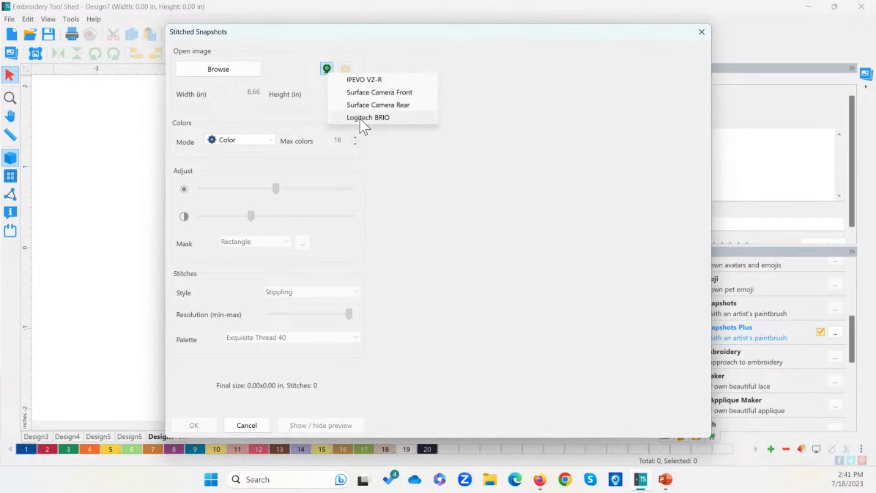
left_click(363, 81)
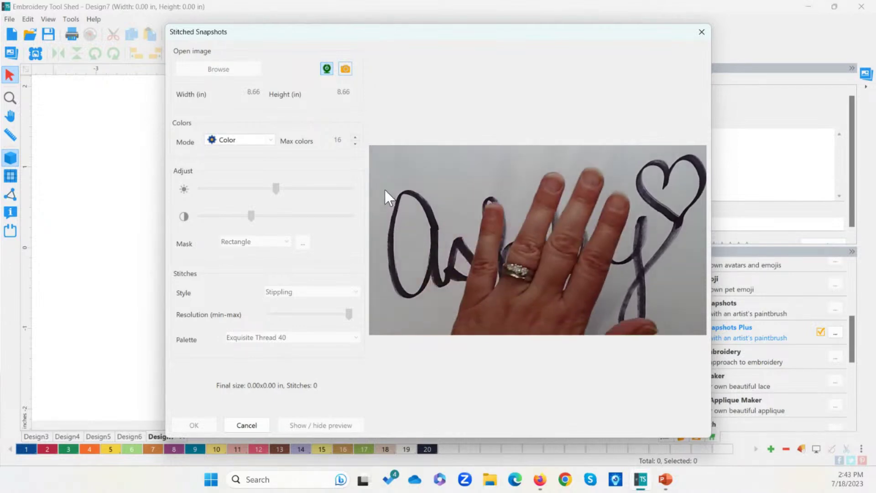
left_click(344, 71)
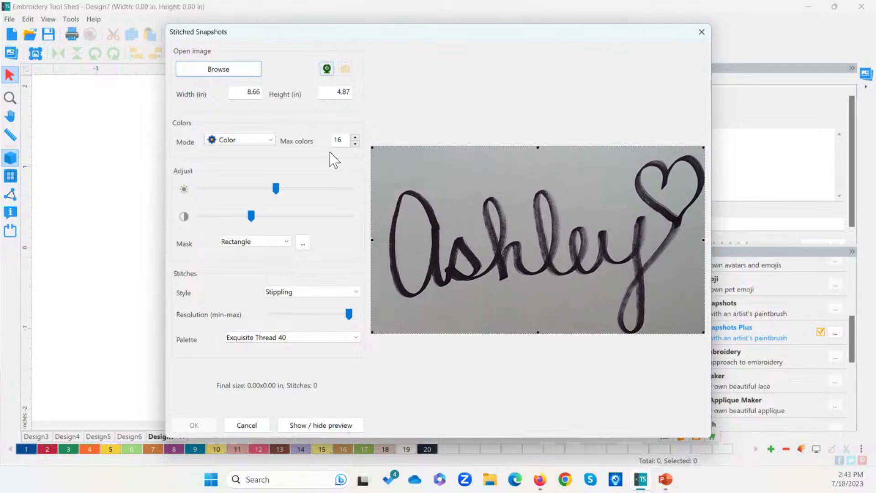
- Try the Gray and Mono color modes on the captured handwriting, and return it to Color mode
left_click(247, 146)
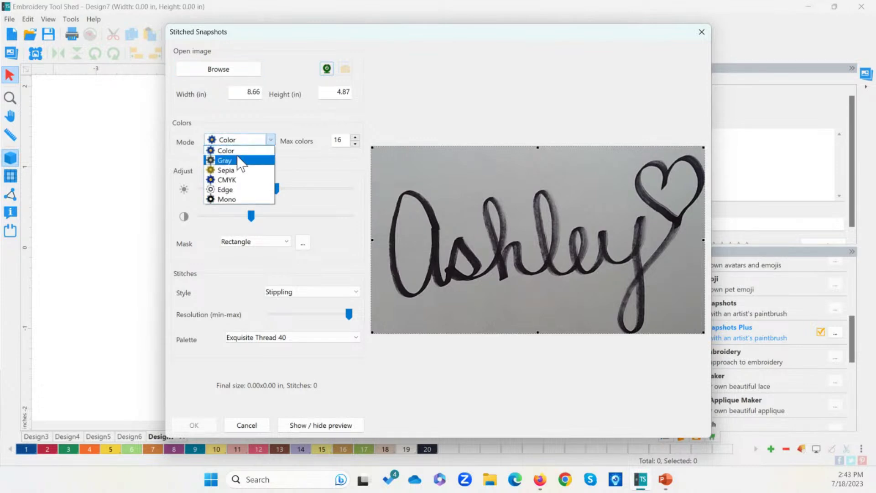
left_click(239, 152)
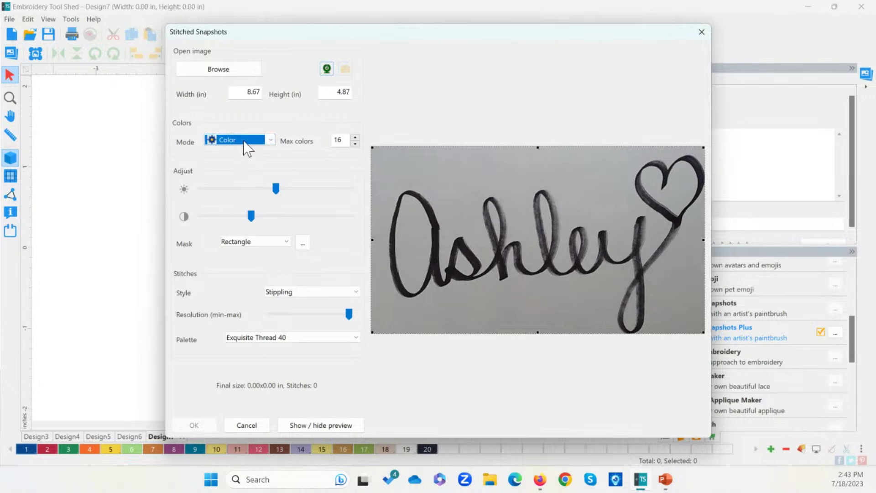
left_click(245, 145)
left_click(241, 163)
left_click(242, 140)
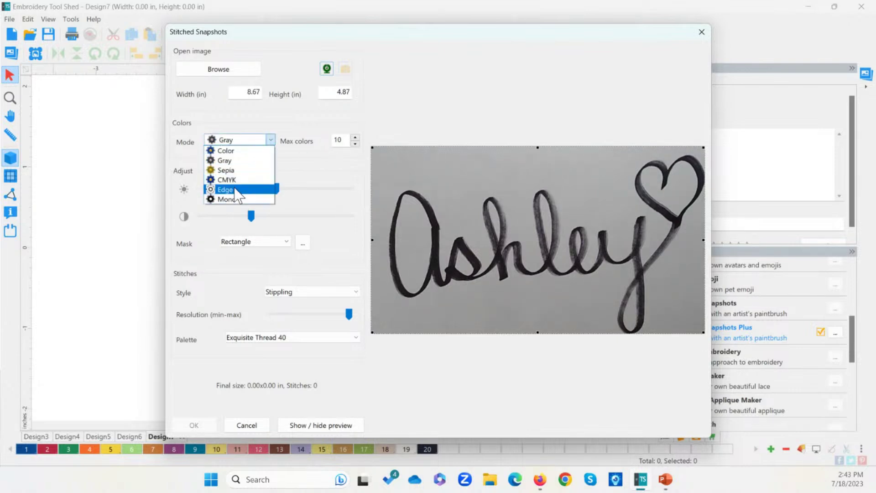
left_click(231, 199)
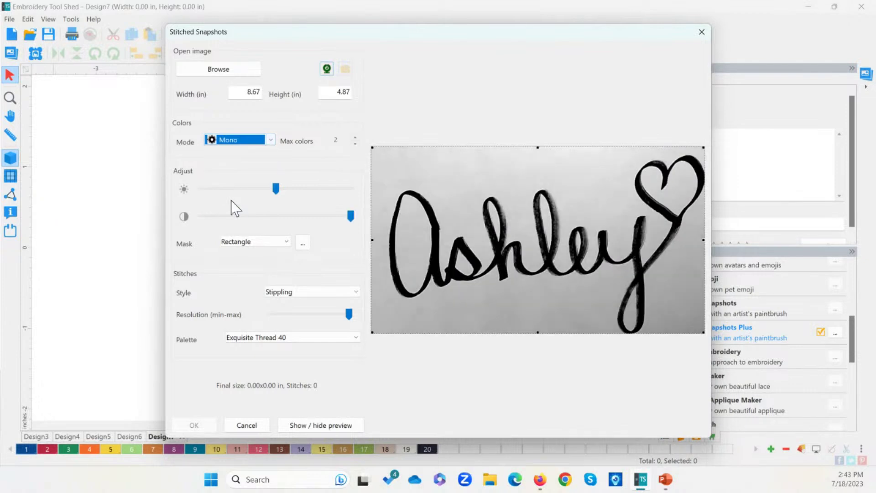
left_click(345, 142)
left_click(271, 141)
left_click(241, 169)
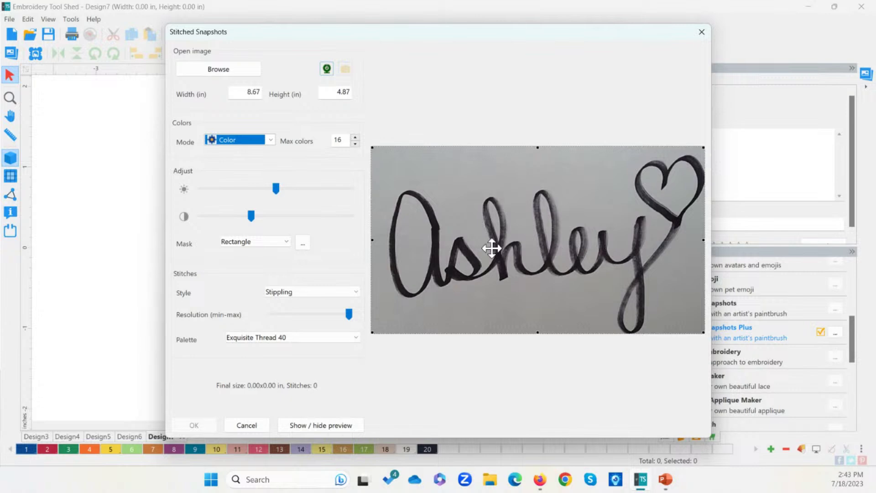
- Raise the contrast and lower the brightness of the captured handwriting, preview it, and create the Stippling embroidery
left_click_drag(249, 216, 268, 186)
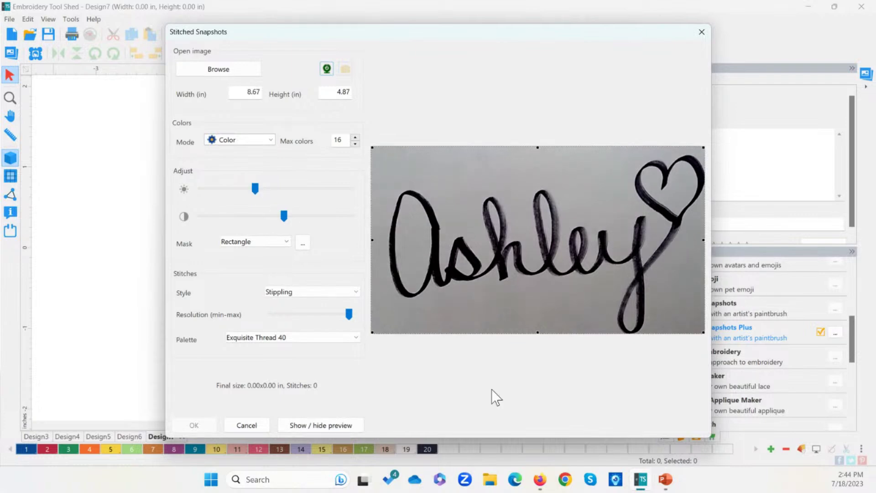
left_click(332, 425)
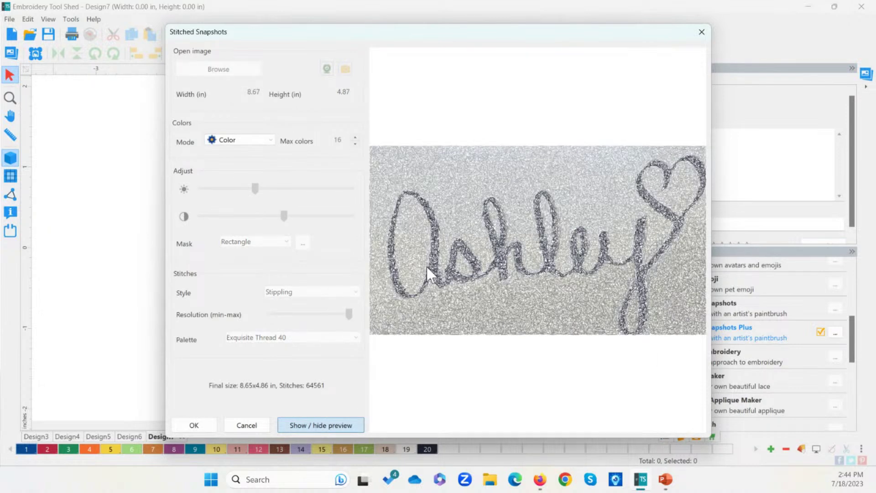
left_click(193, 425)
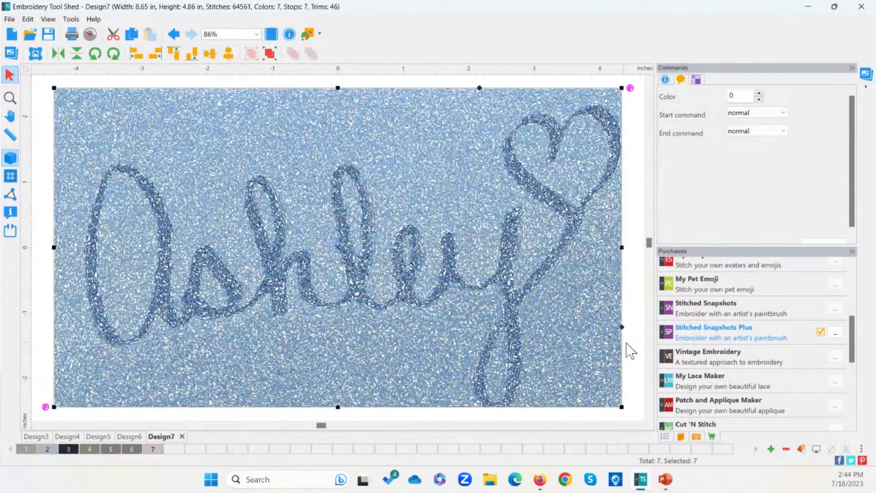
- Run through the stitch-out simulation of the handwriting embroidery to examine its color order
left_click(637, 363)
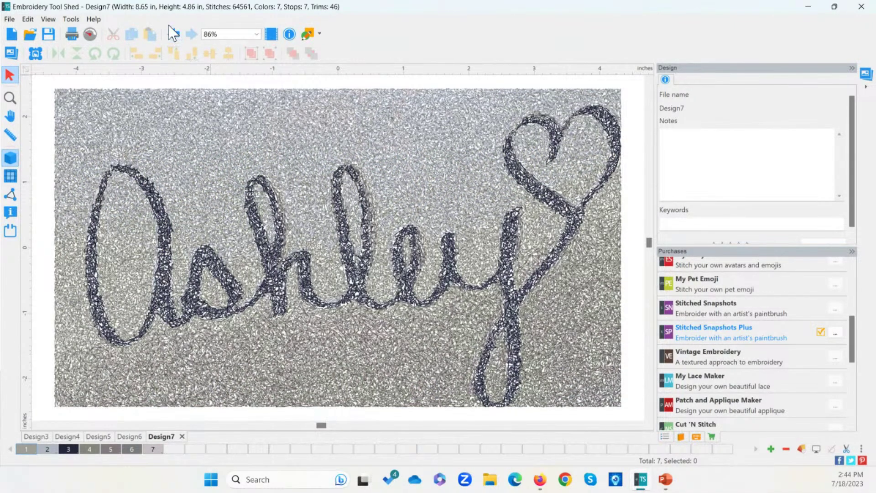
left_click(89, 34)
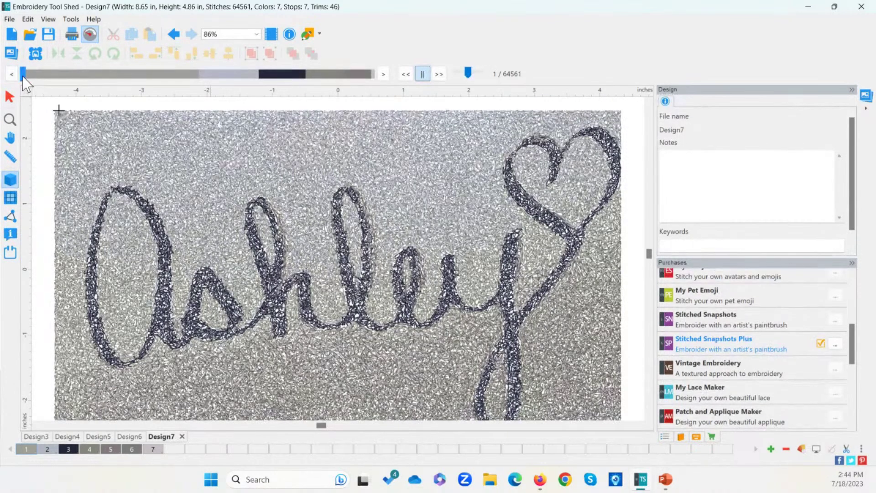
mouse_move(23, 76)
left_mouse_down()
mouse_move(109, 76)
mouse_move(428, 117)
mouse_move(475, 114)
left_mouse_up()
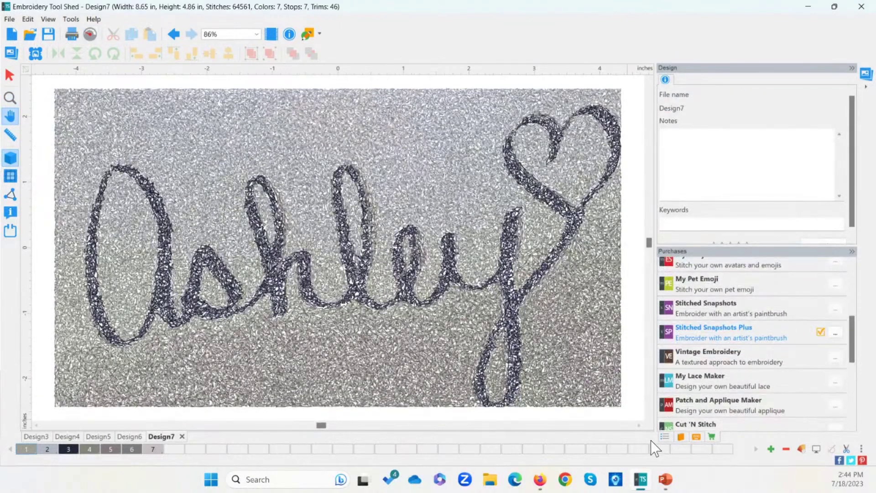
- Ungroup the handwriting embroidery in the stitching sequence into its separate thread colors
left_click(665, 438)
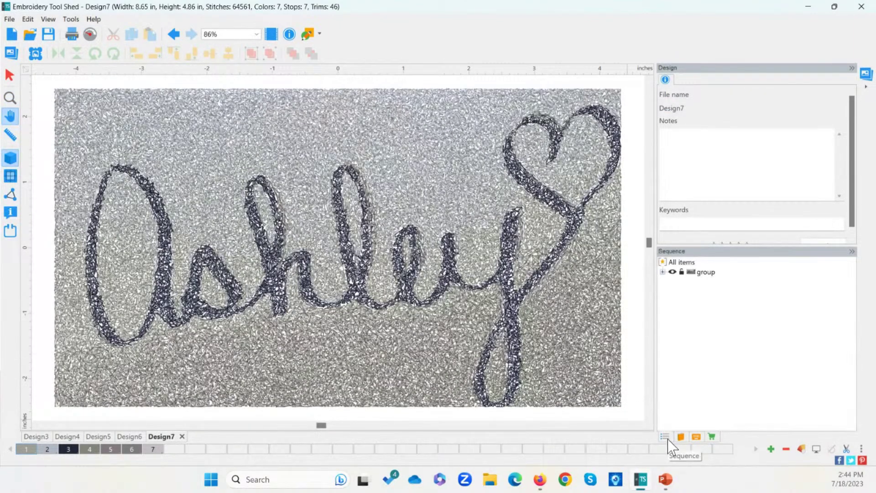
left_click(707, 272)
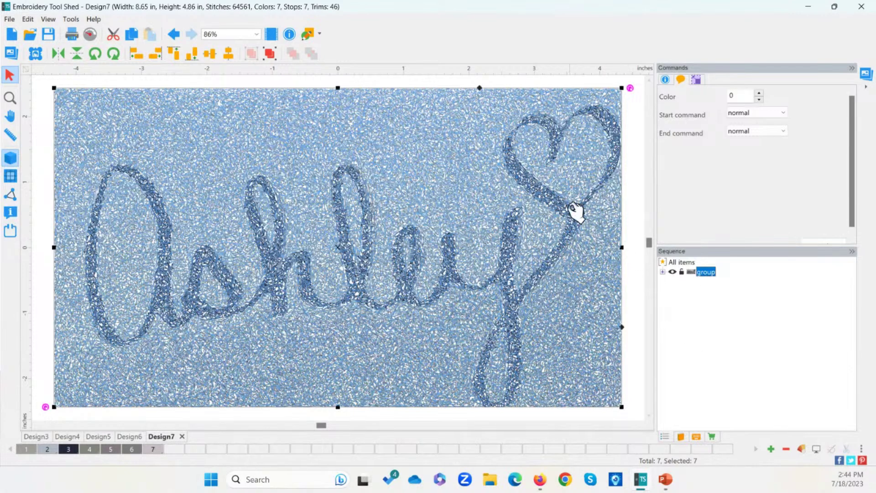
left_click(270, 54)
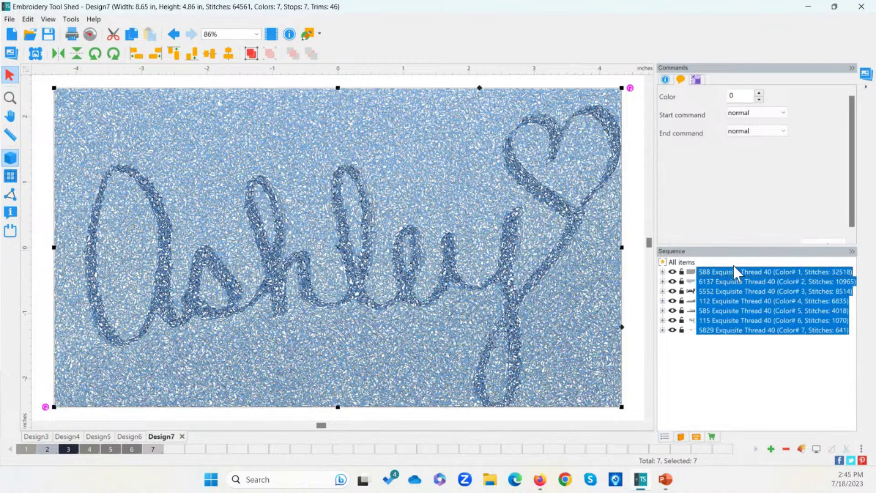
- Delete thread colors 588, 6137, 5829, 115, 585 and 112 from the handwriting embroidery, keeping only the dark 5552 lettering
left_click(708, 271)
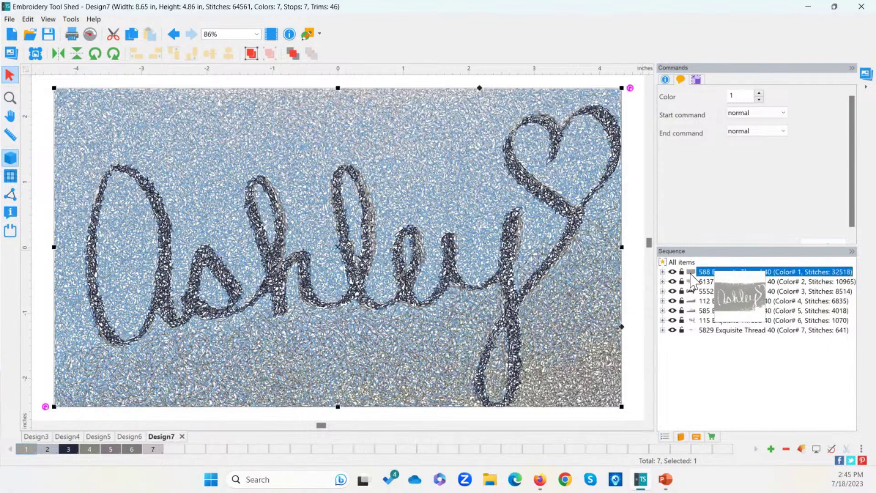
key("Delete")
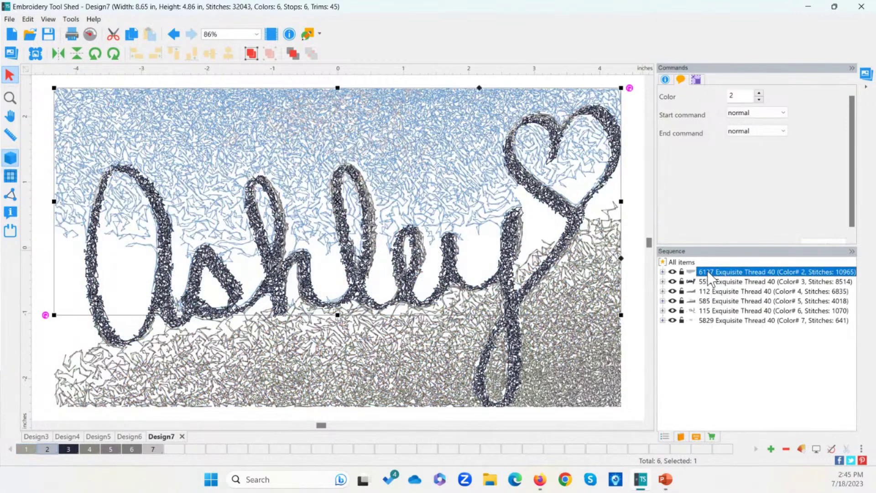
key("Delete")
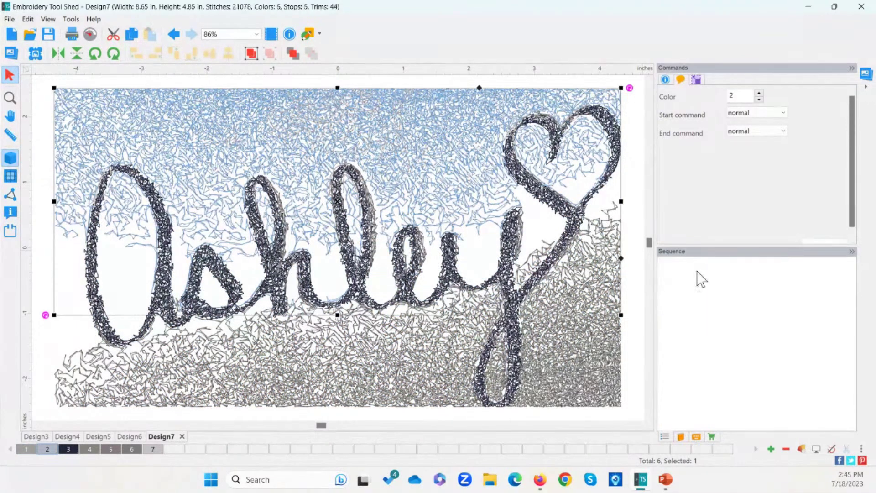
left_click(707, 311)
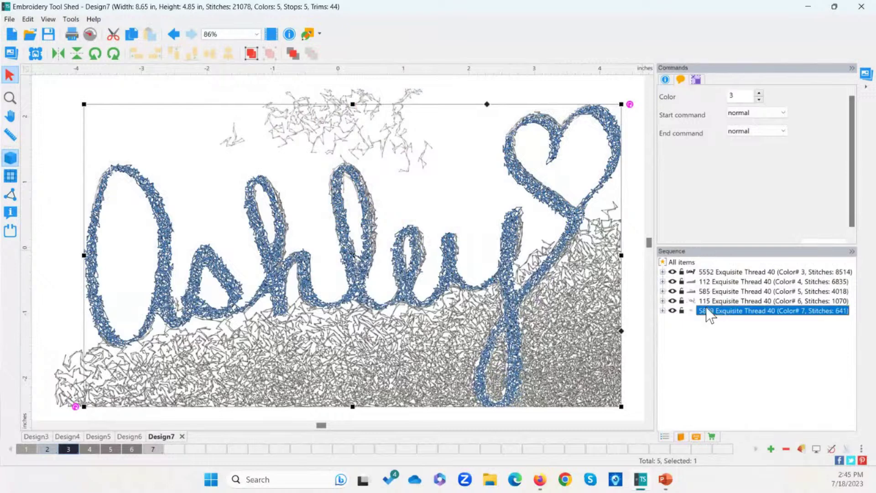
key("Delete")
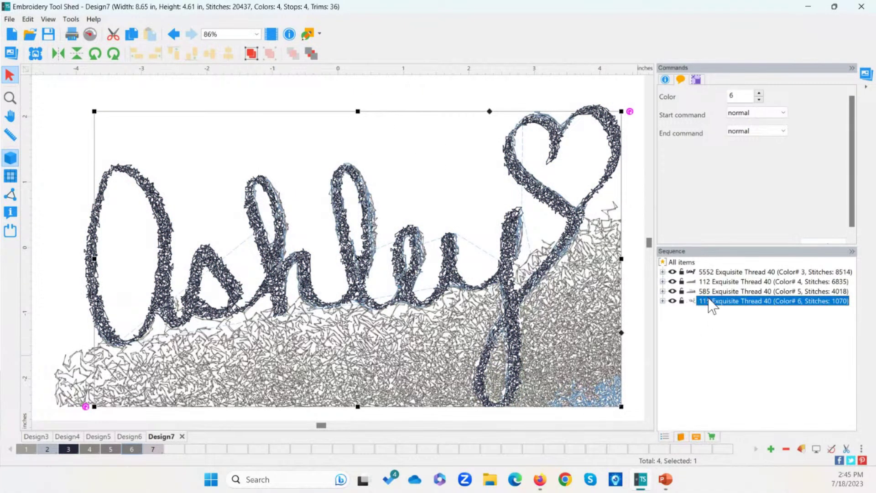
key("Delete")
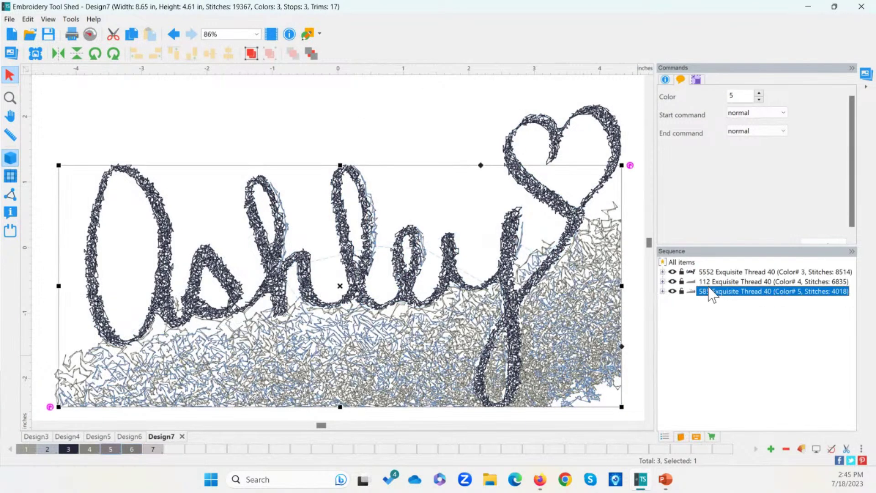
key("Delete")
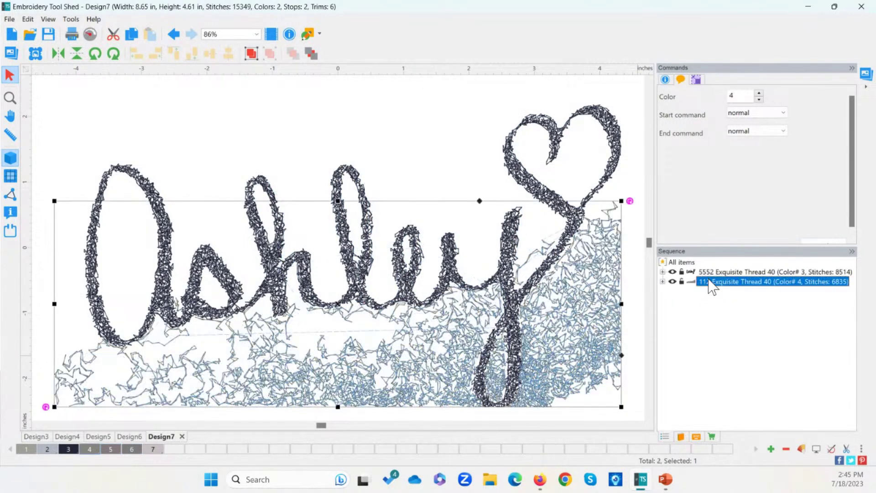
key("Delete")
scroll(651, 362, "down", 5)
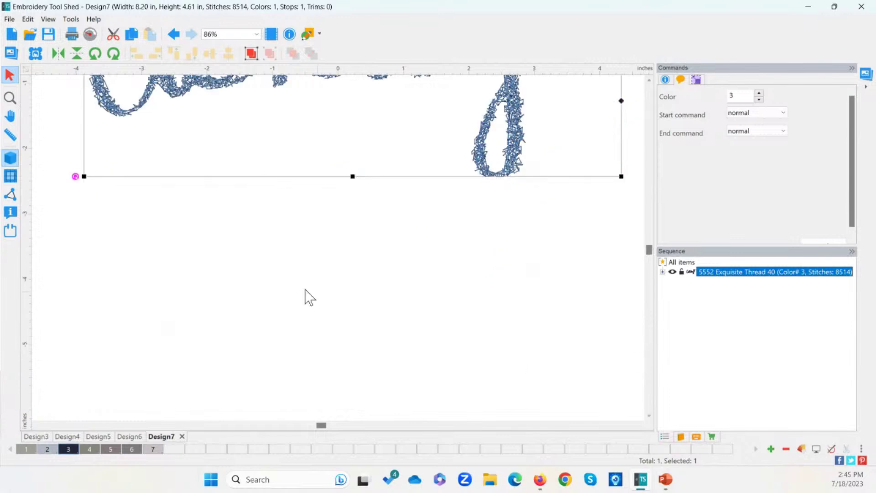
left_click(10, 98)
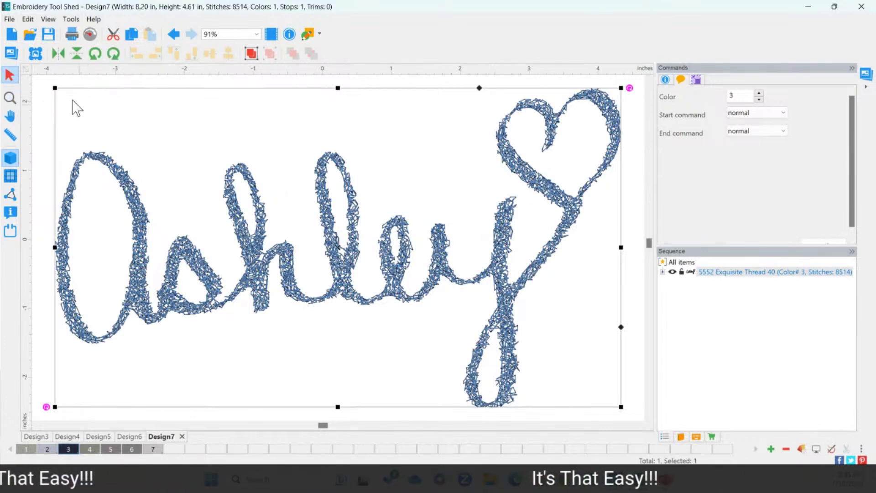
- Run the stitch-out simulation of the single-color lettering from the first to the last stitch, and close it
left_click(61, 87)
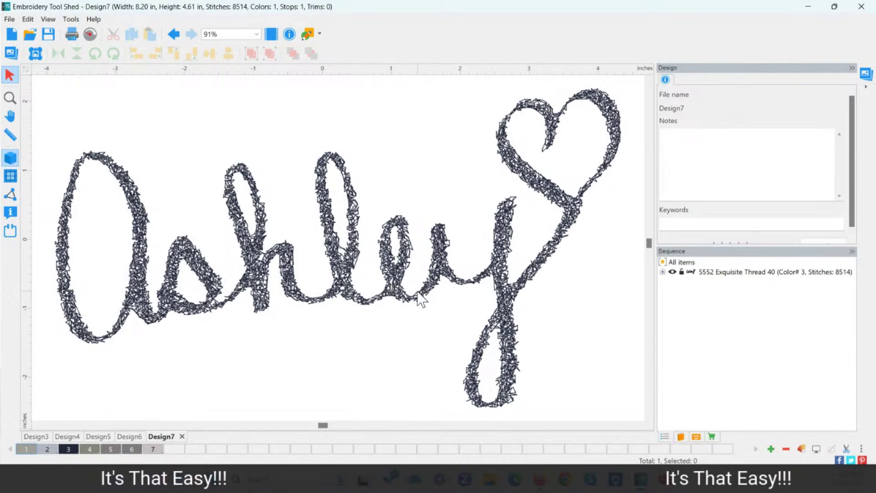
left_click(403, 299)
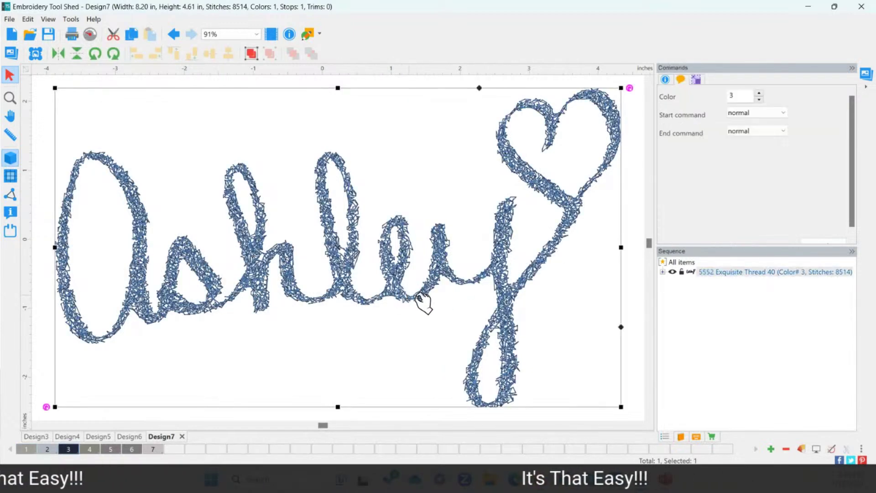
left_click(91, 34)
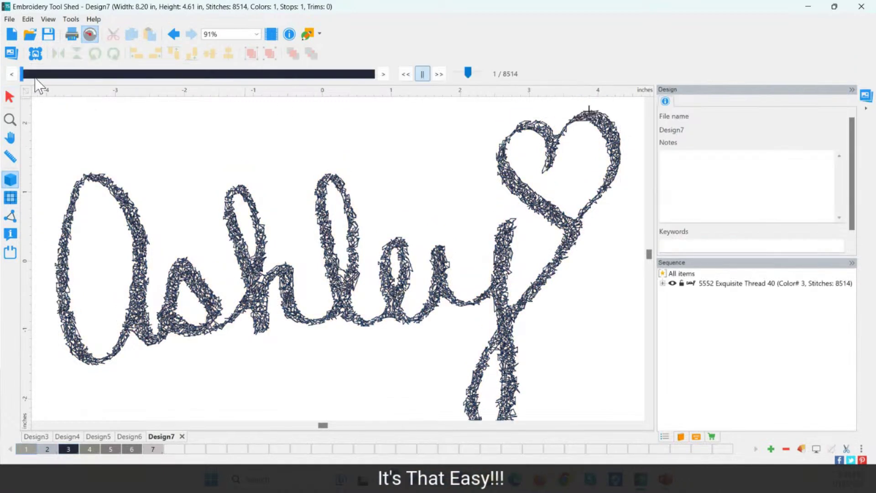
left_click_drag(36, 75, 402, 98)
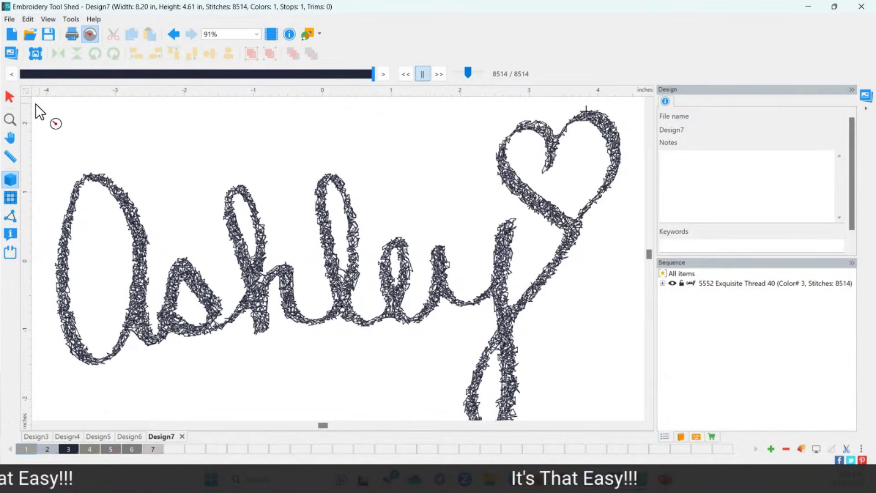
left_click(10, 120)
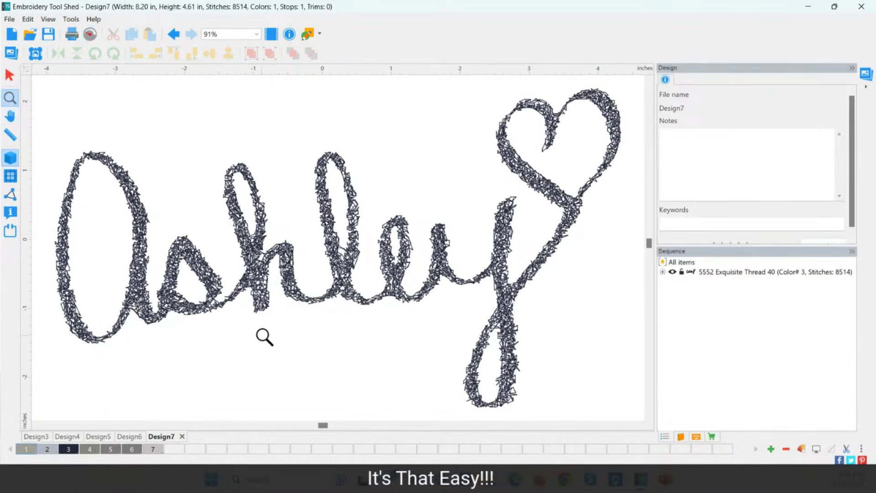